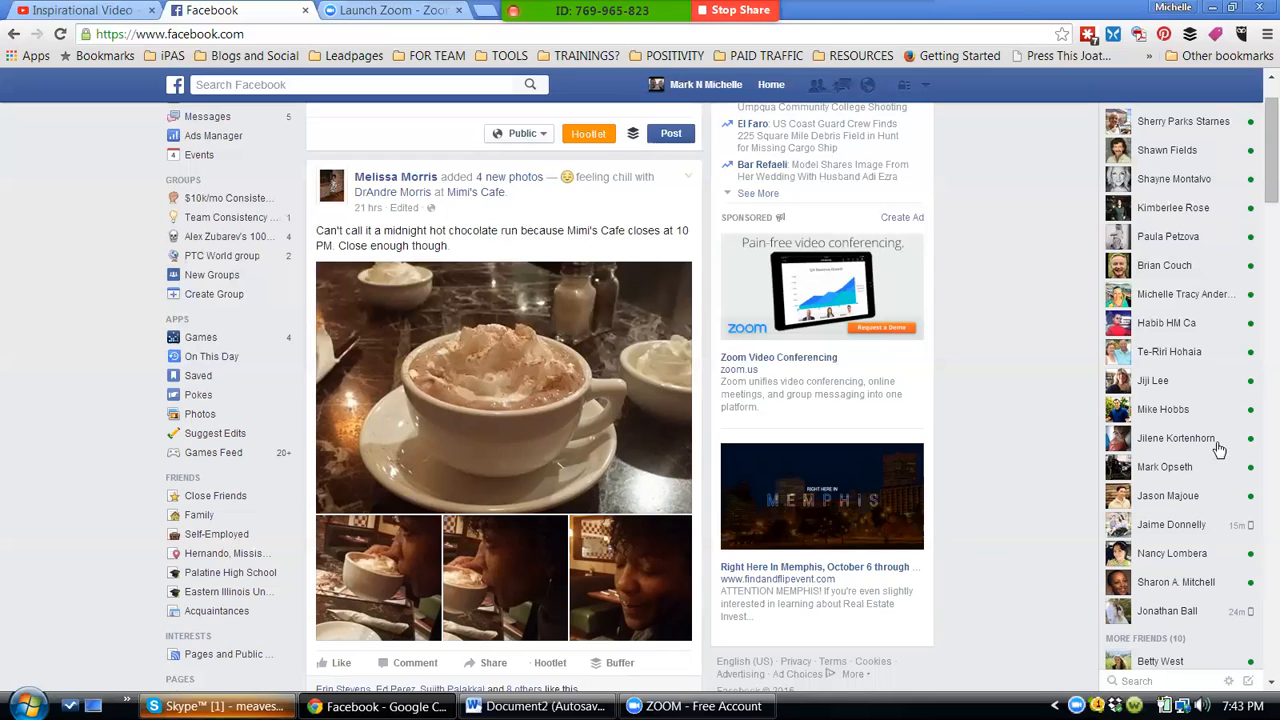
# - Start a new Facebook ad campaign with the objective Send people to your website
pyautogui.scroll(1, 1008, 227)
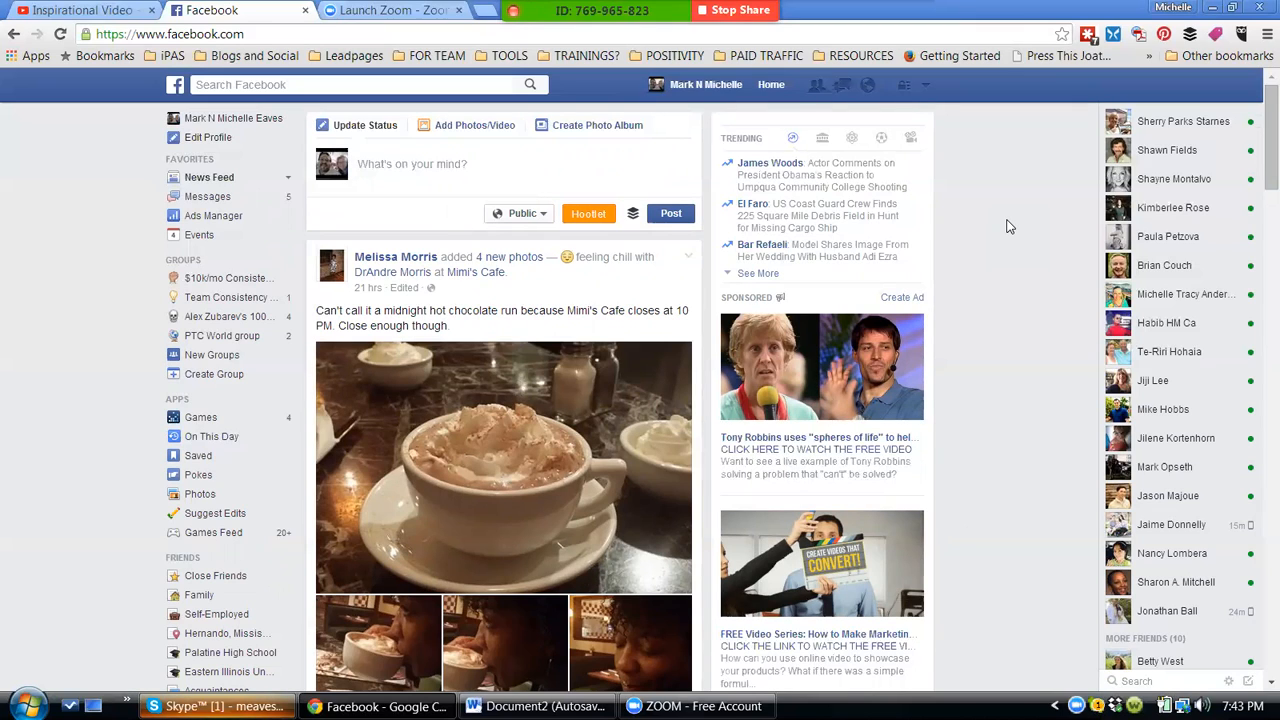
pyautogui.click(925, 88)
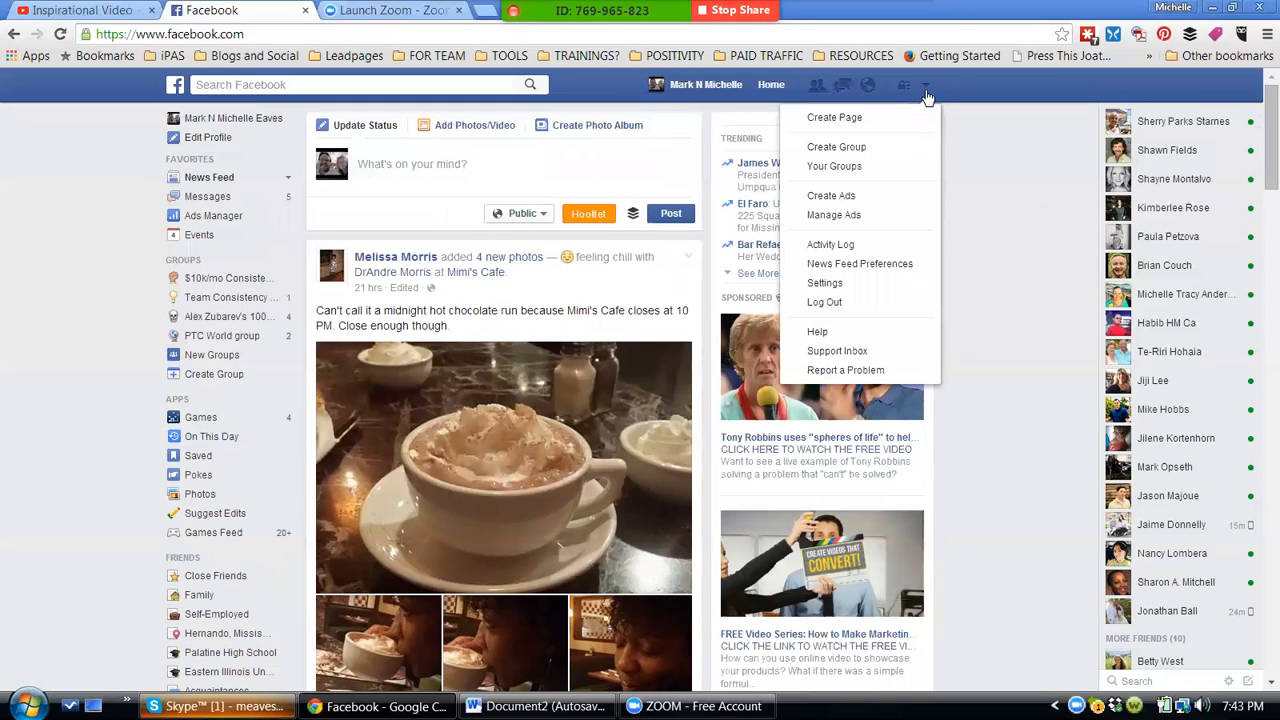
pyautogui.click(901, 222)
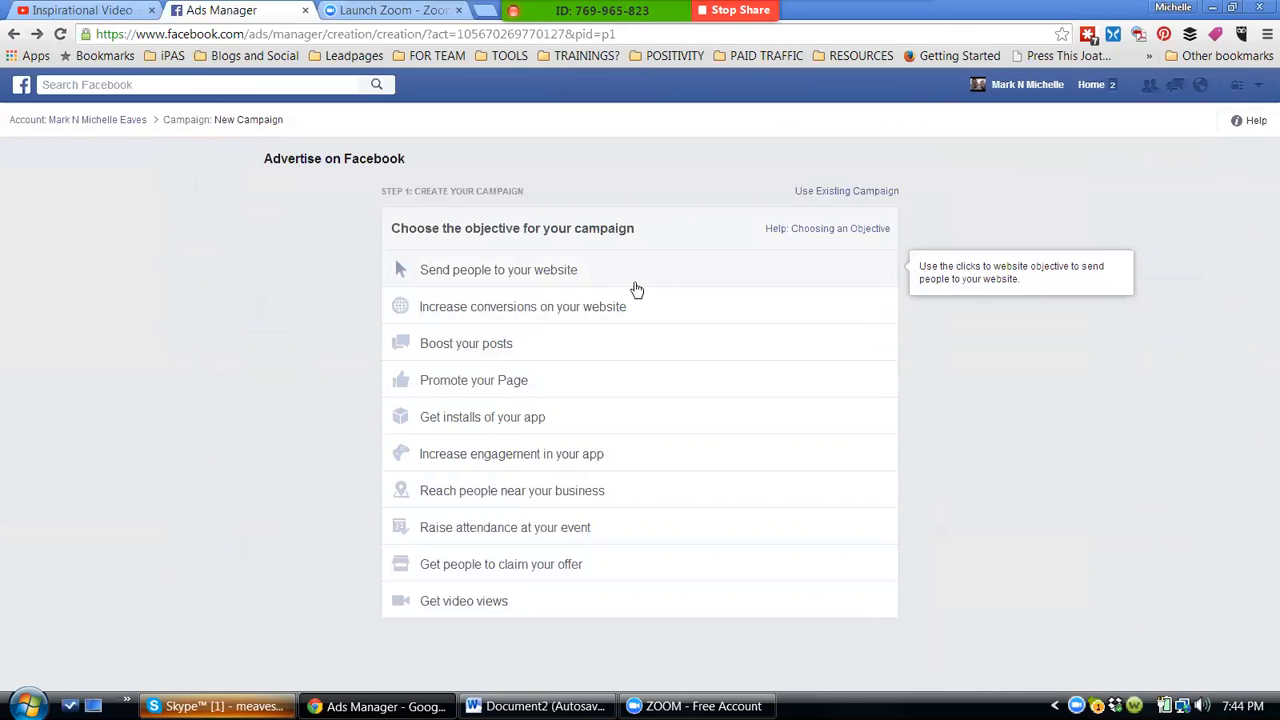
pyautogui.click(566, 283)
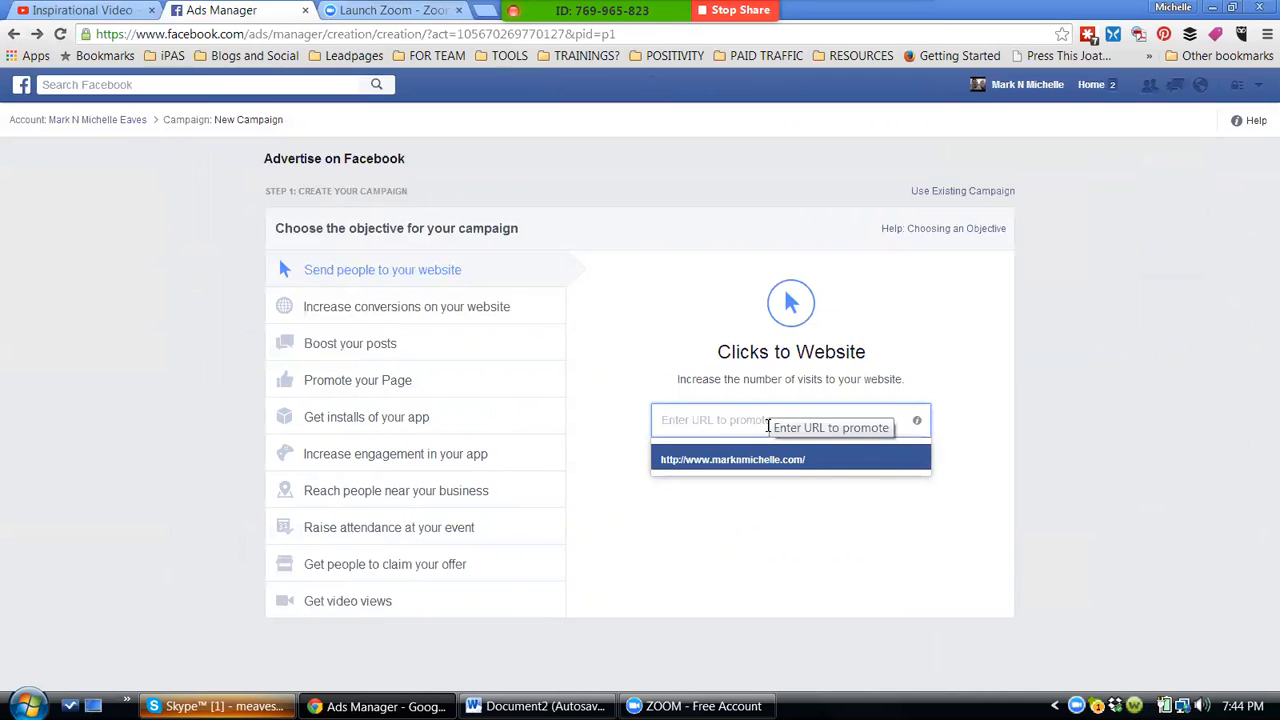
# - Choose the suggested website URL to promote and set the campaign's tracking pixel to No pixel selected
pyautogui.click(826, 503)
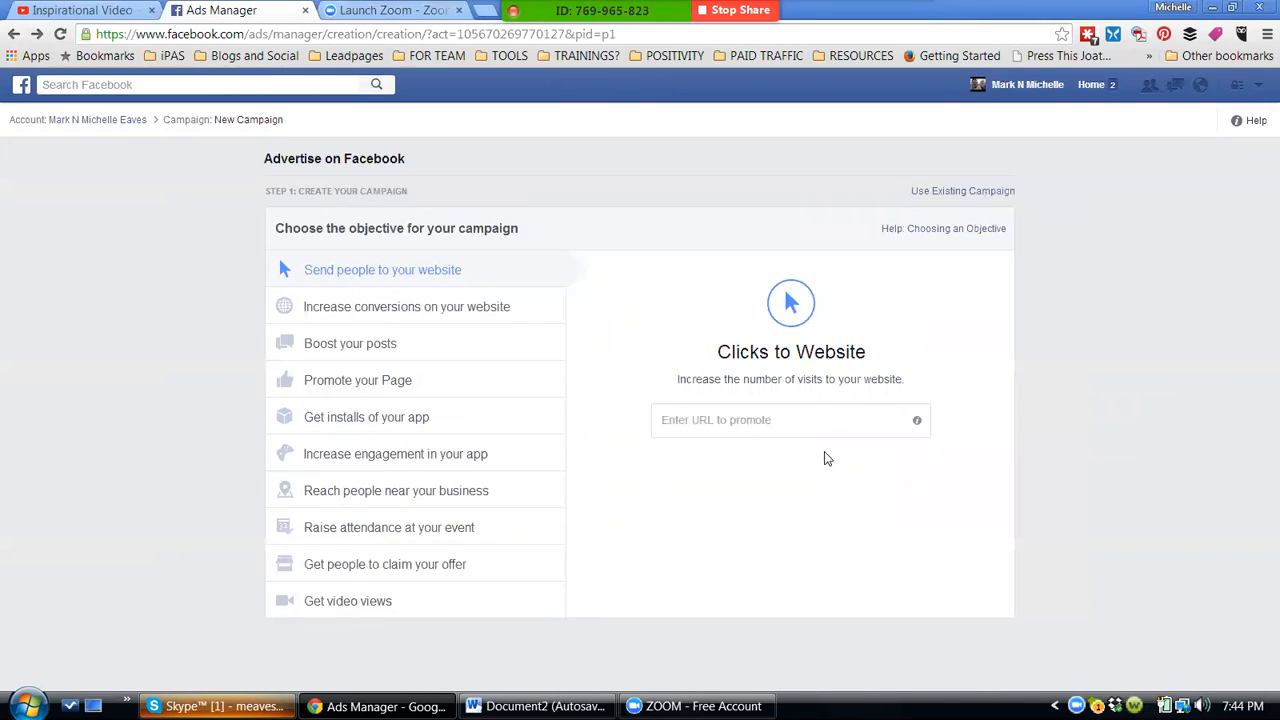
pyautogui.click(800, 420)
pyautogui.click(801, 456)
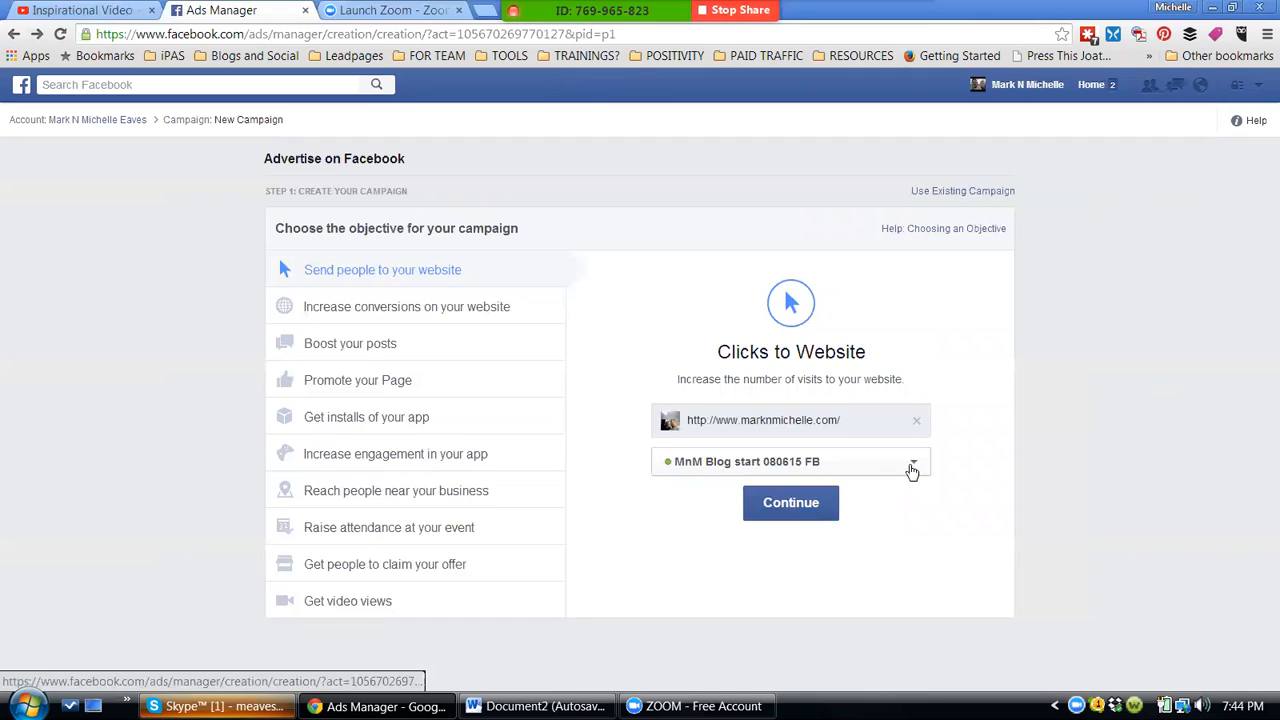
pyautogui.click(912, 467)
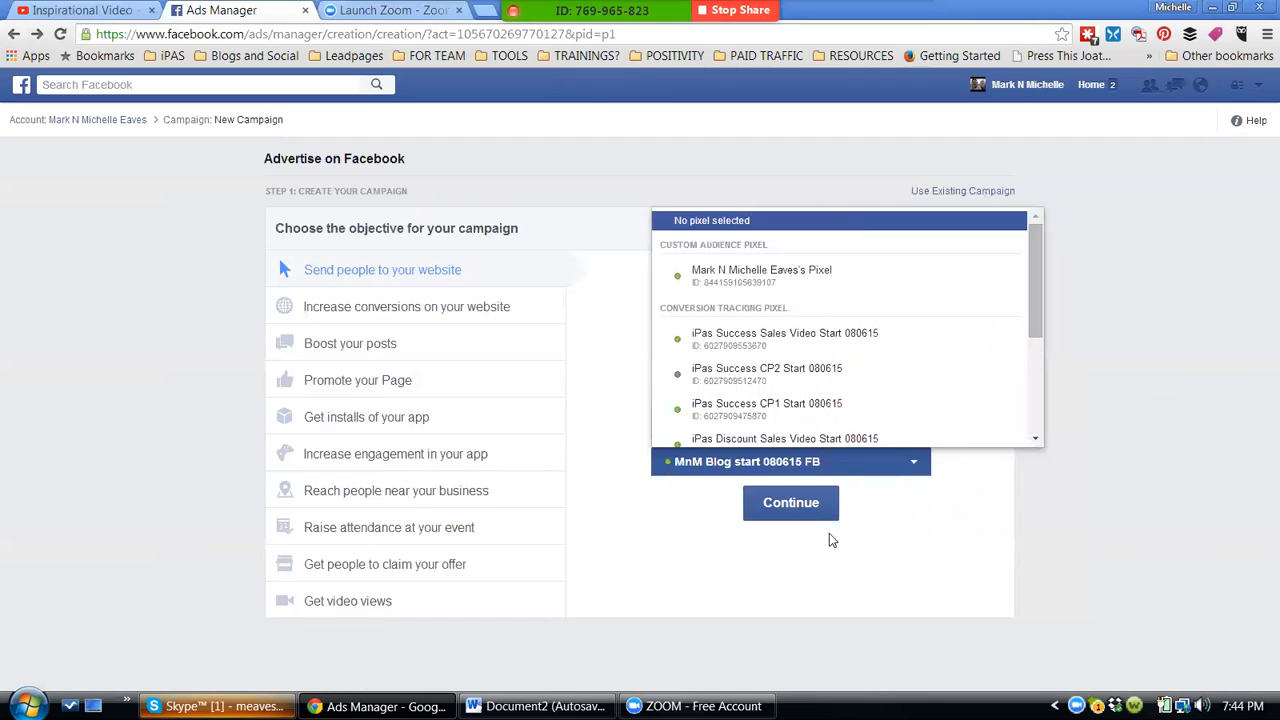
pyautogui.click(845, 222)
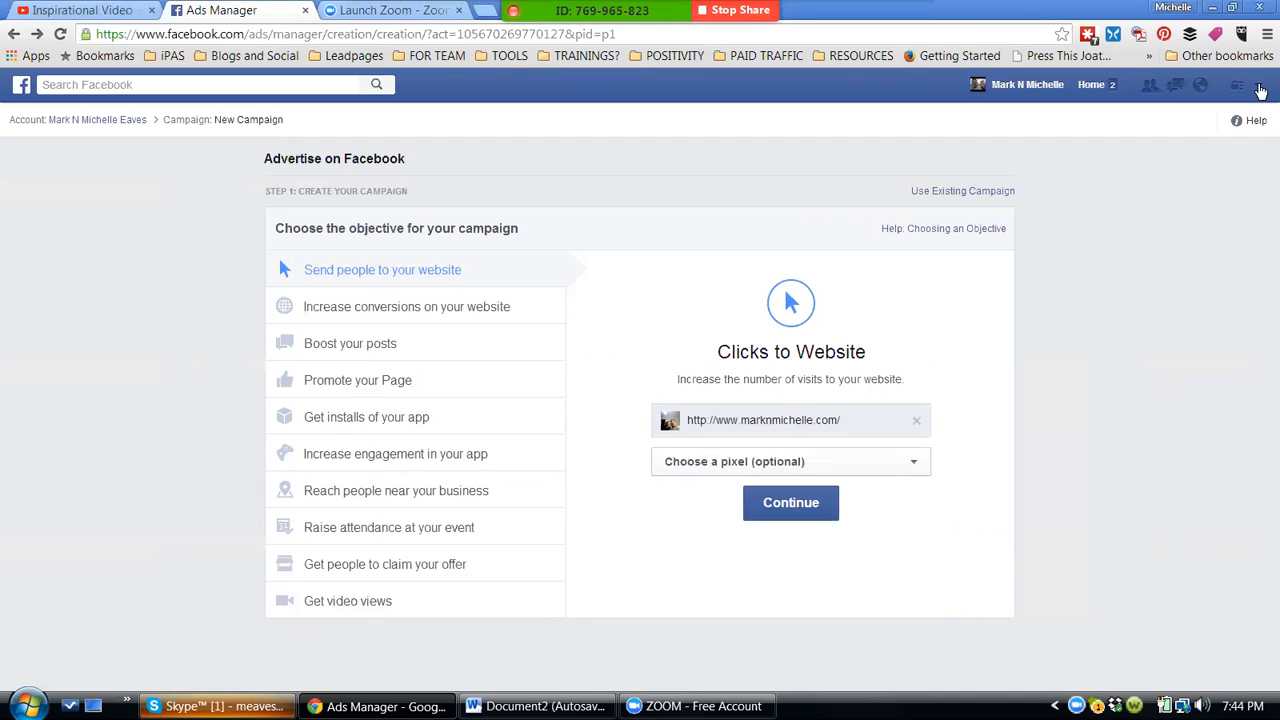
# - Search Facebook for audience insights, open the Audience Insights app and start a new audience from Everyone on Facebook
pyautogui.click(1259, 87)
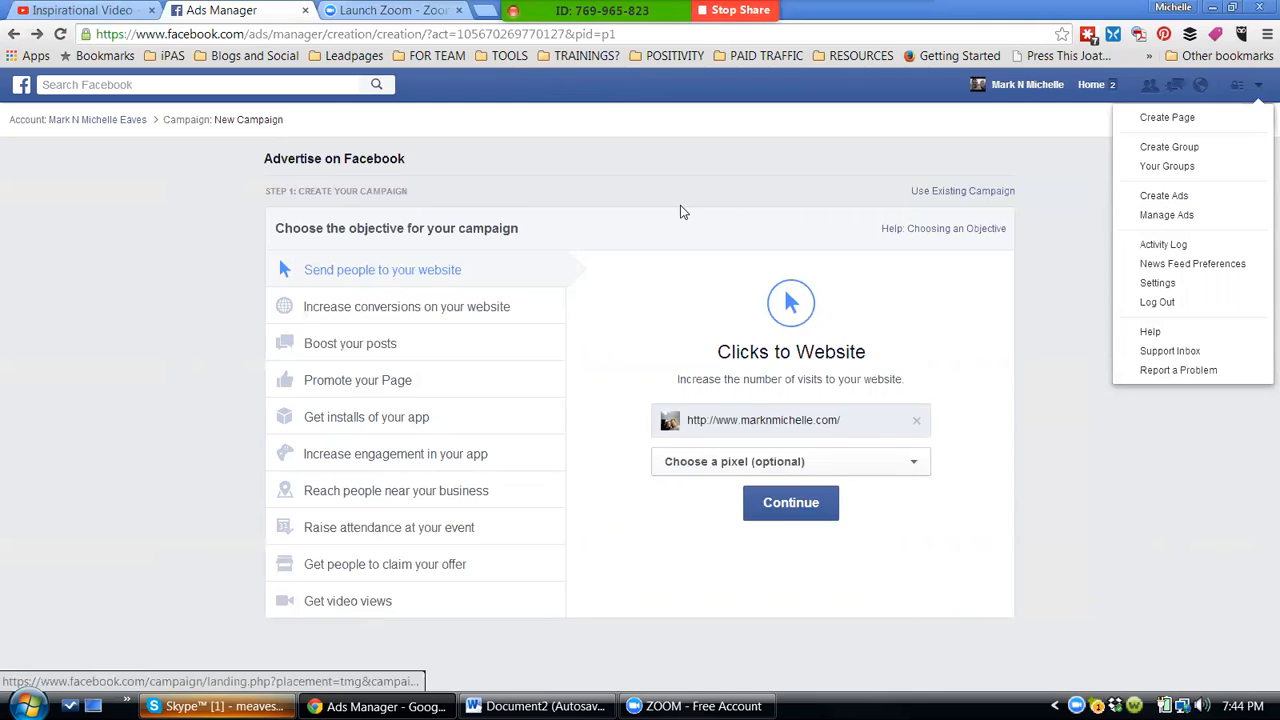
pyautogui.click(321, 84)
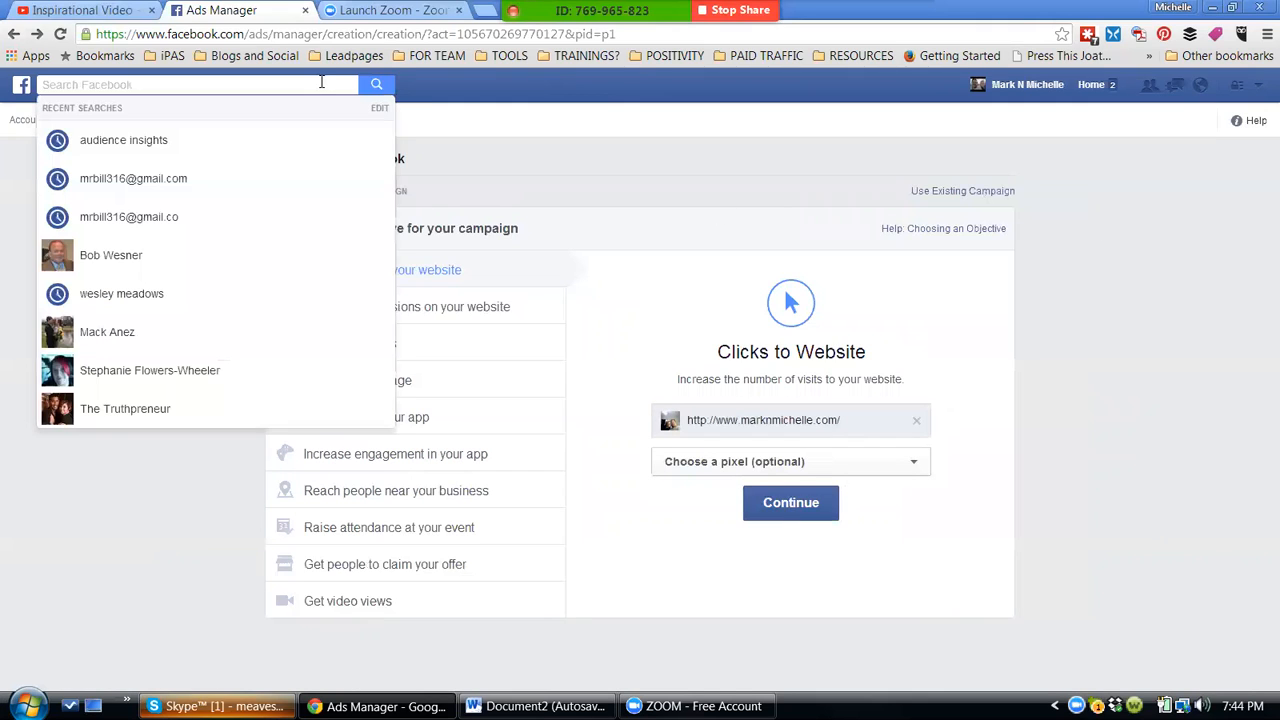
pyautogui.click(248, 150)
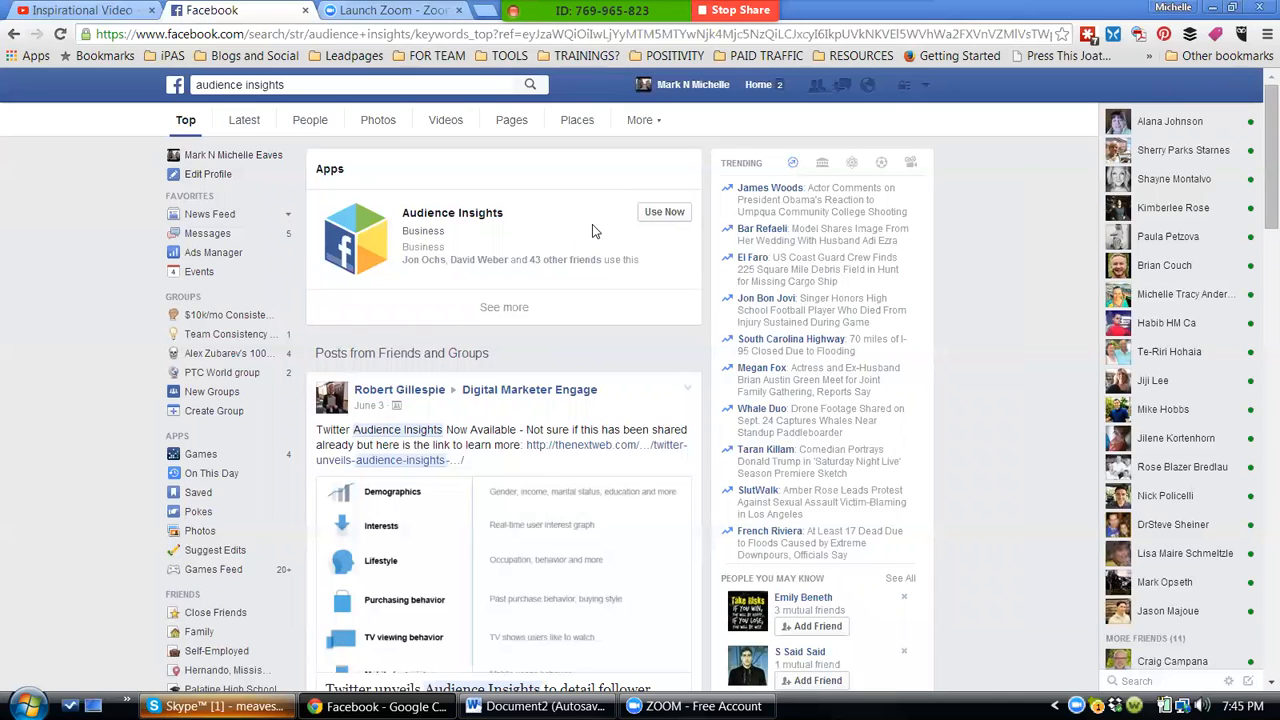
pyautogui.click(656, 218)
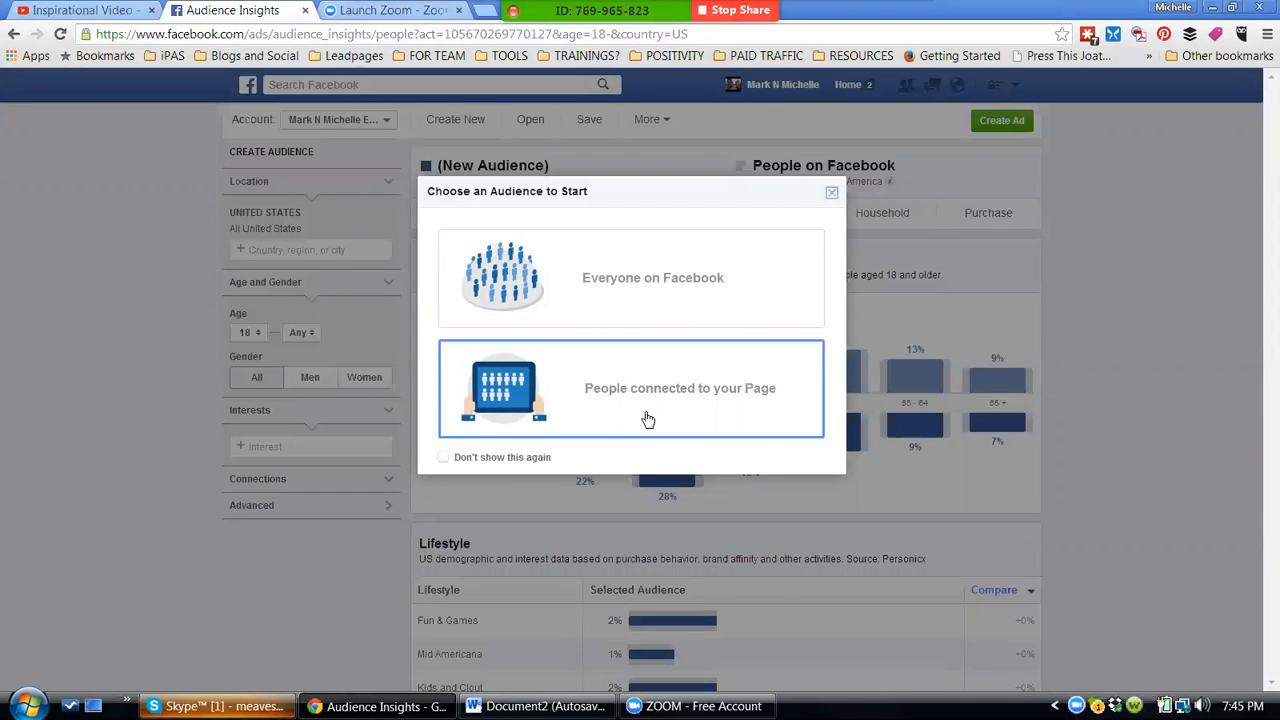
pyautogui.click(650, 292)
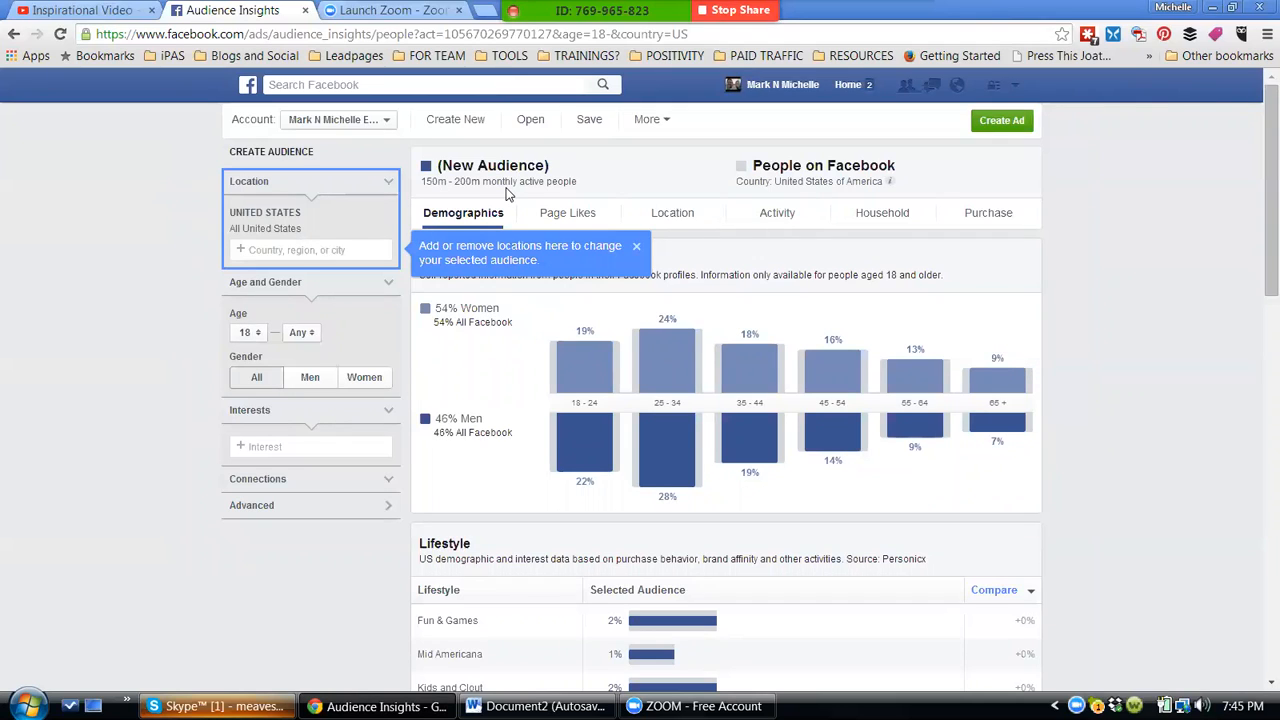
pyautogui.click(636, 247)
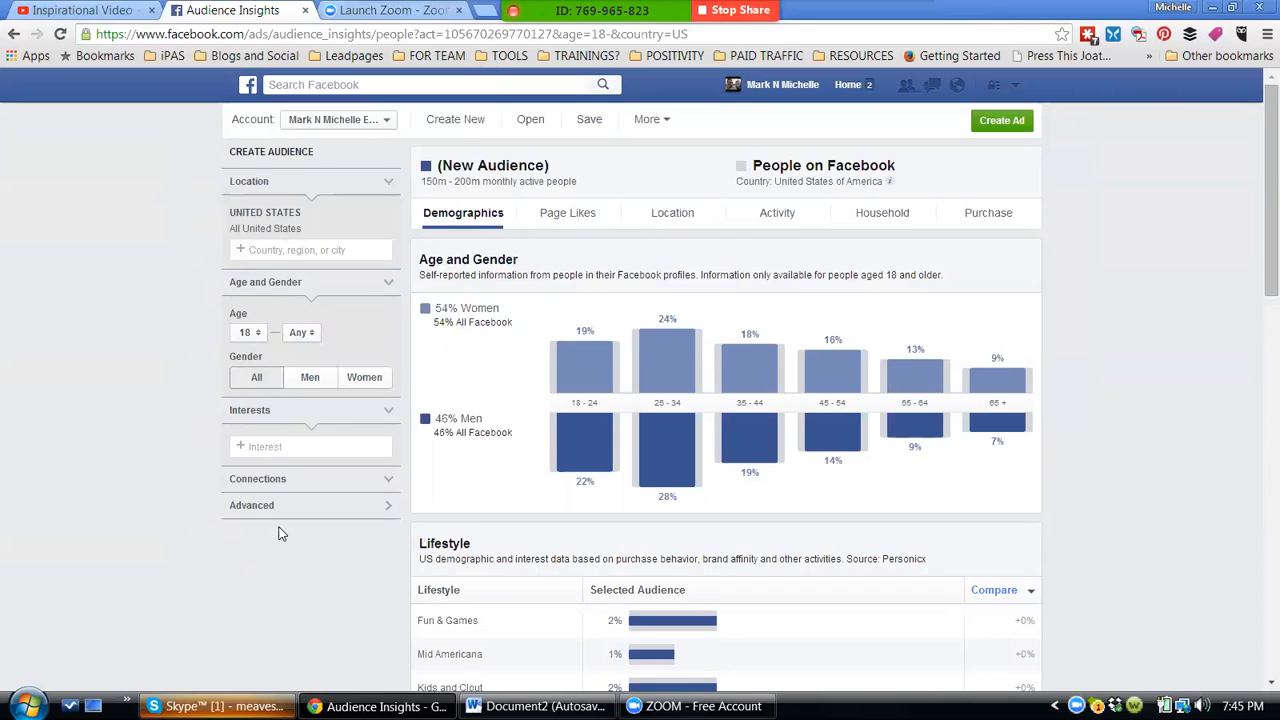
# - Add Entrepreneur (magazine) as an interest of the new audience
pyautogui.click(284, 447)
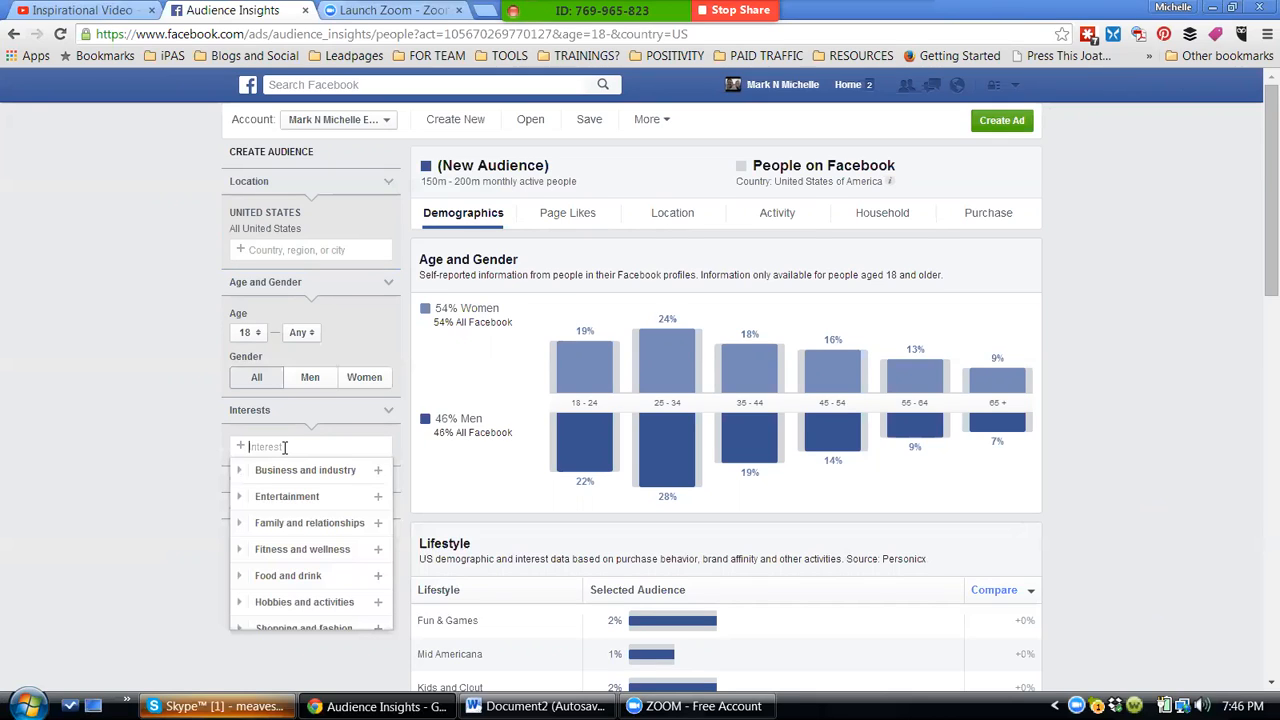
pyautogui.write('en')
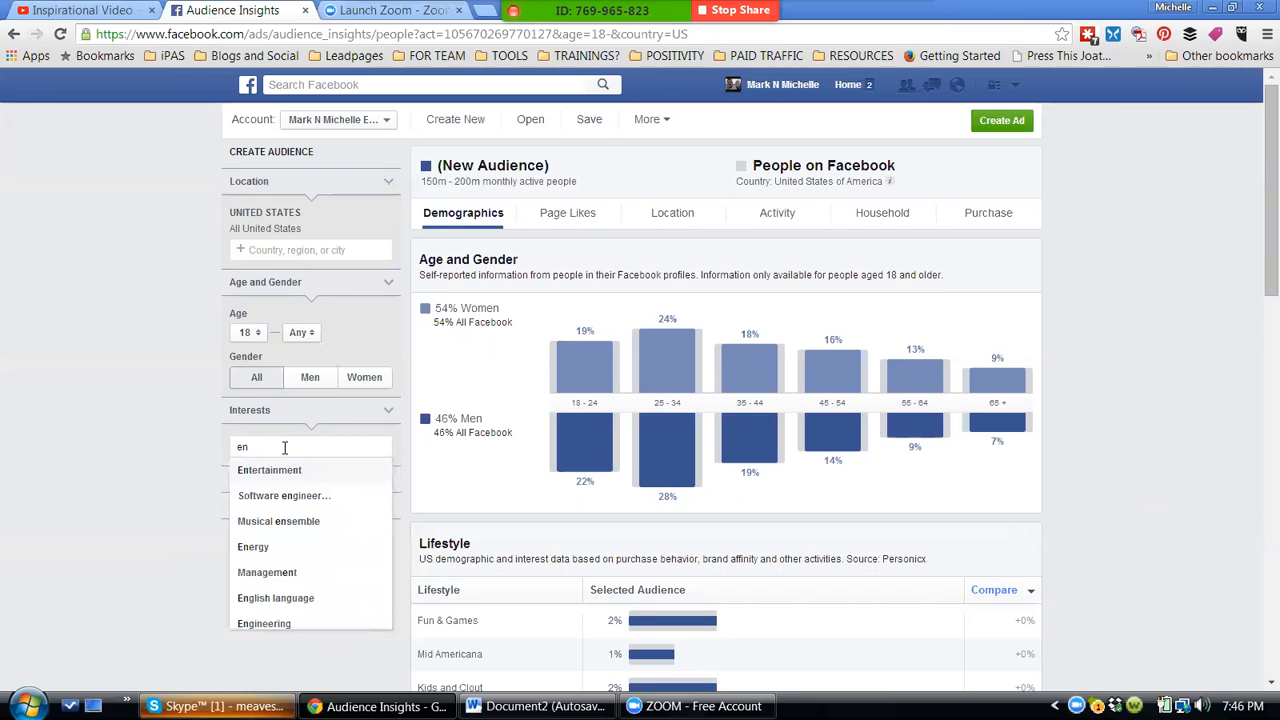
pyautogui.write('trep')
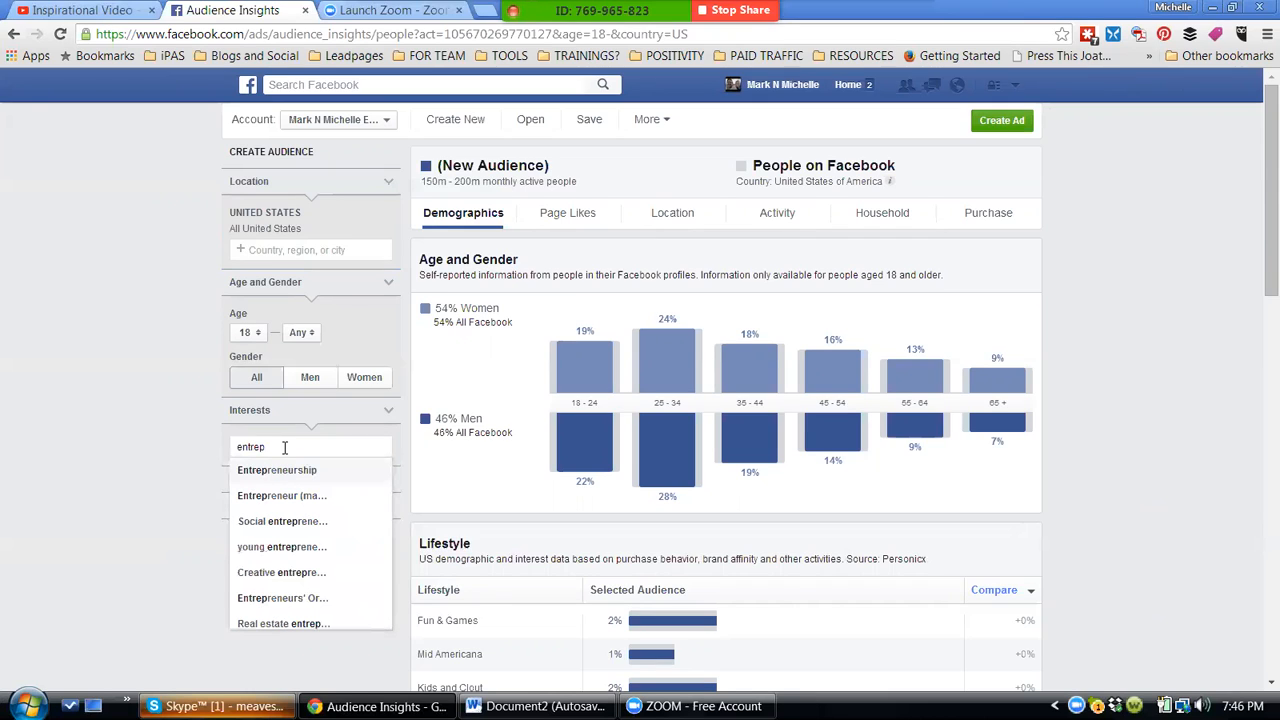
pyautogui.click(283, 500)
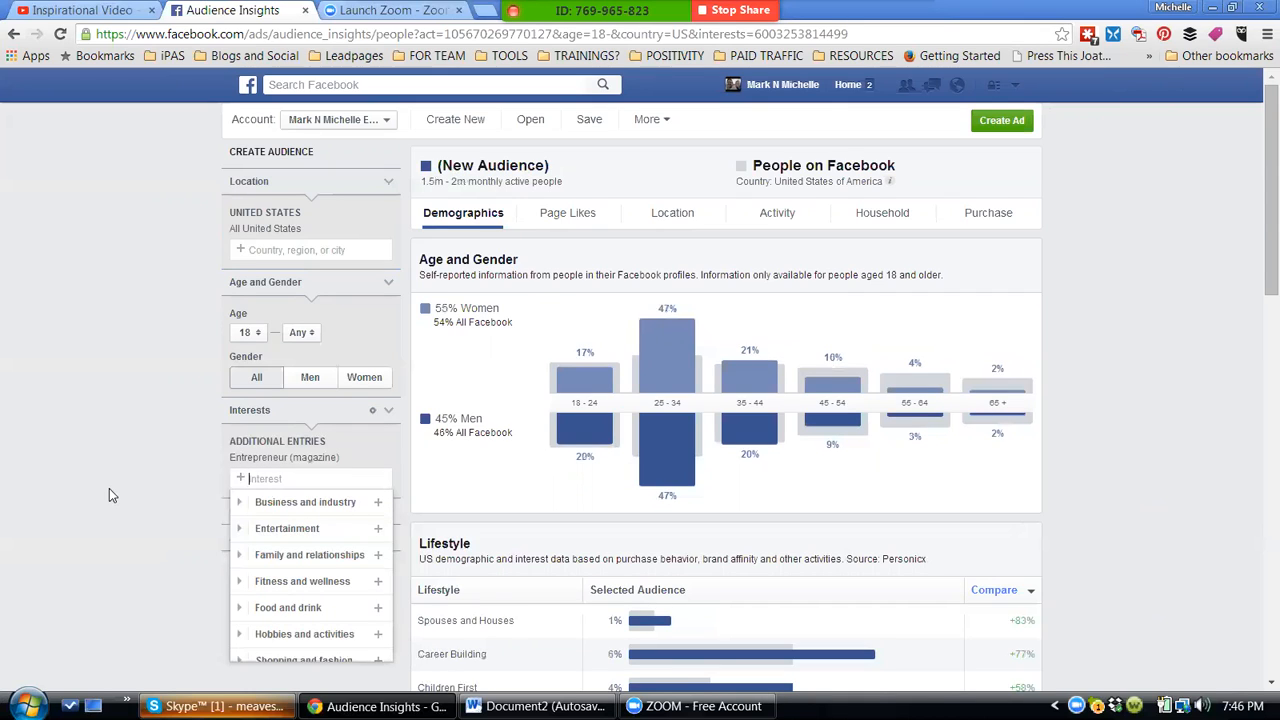
pyautogui.click(489, 473)
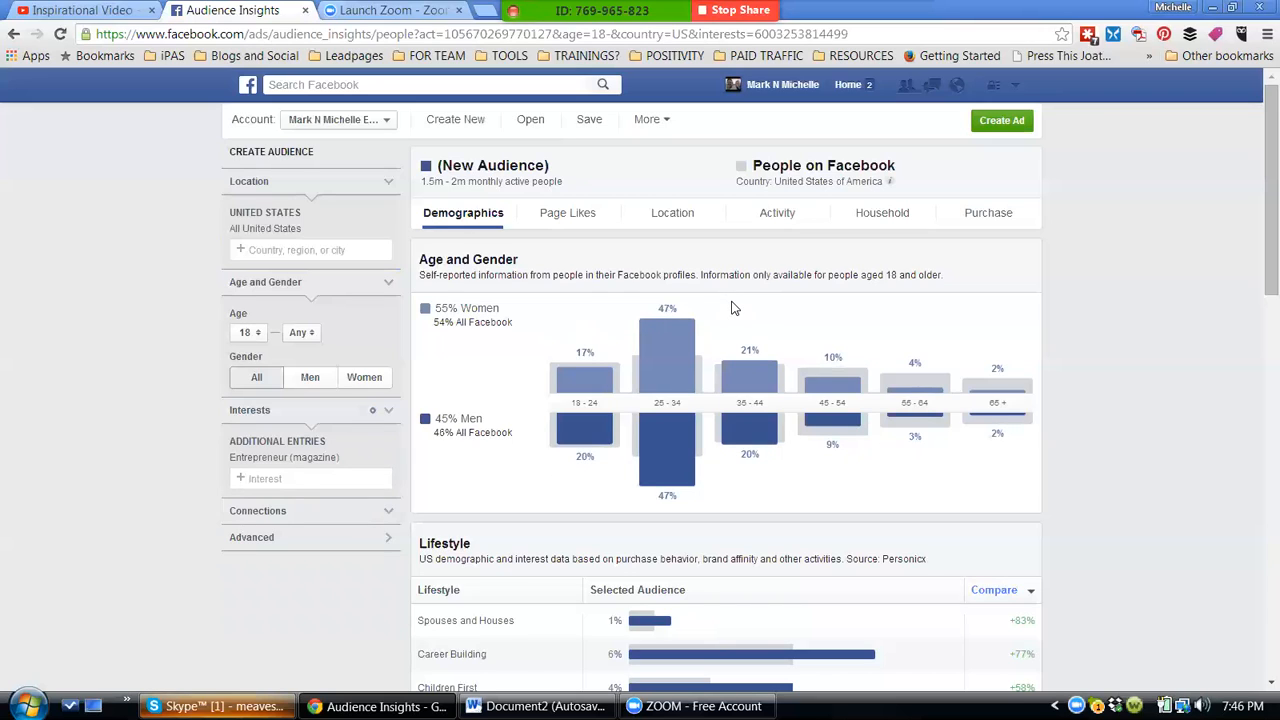
# - Restrict the audience to women aged 25 to 44
pyautogui.moveTo(562, 324)
pyautogui.moveTo(722, 314)
pyautogui.click(250, 332)
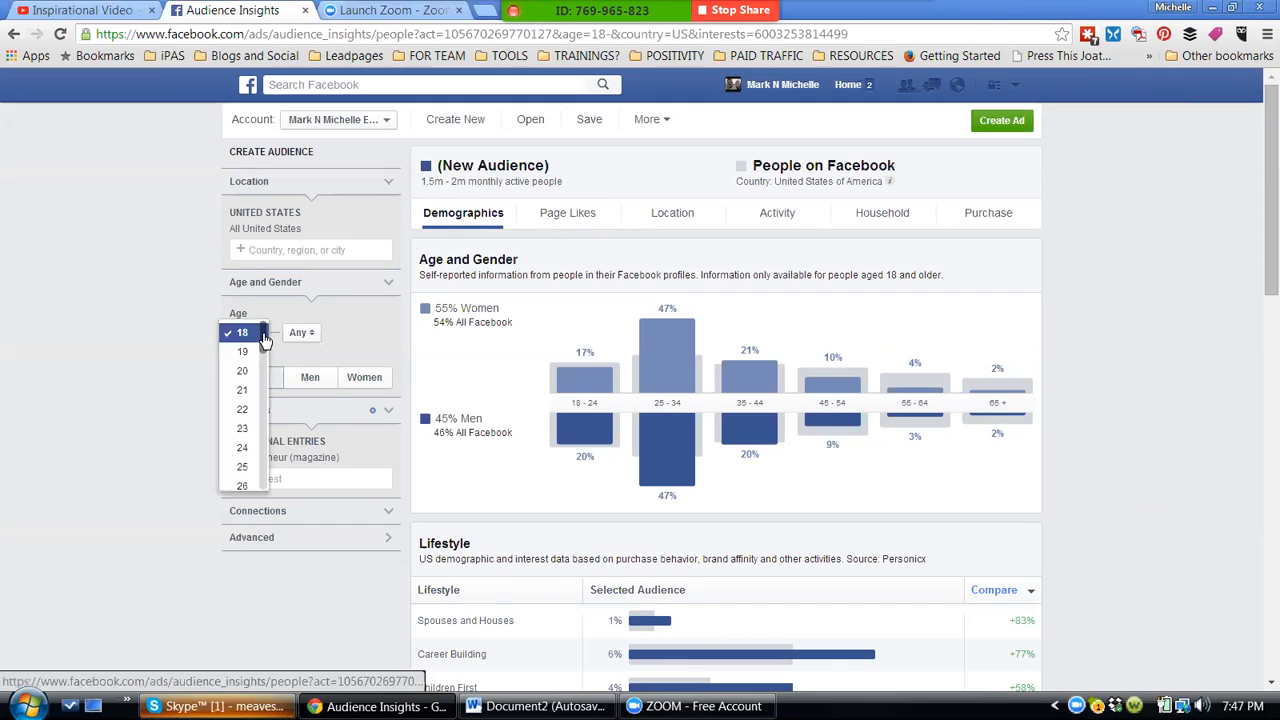
pyautogui.click(244, 468)
pyautogui.click(300, 332)
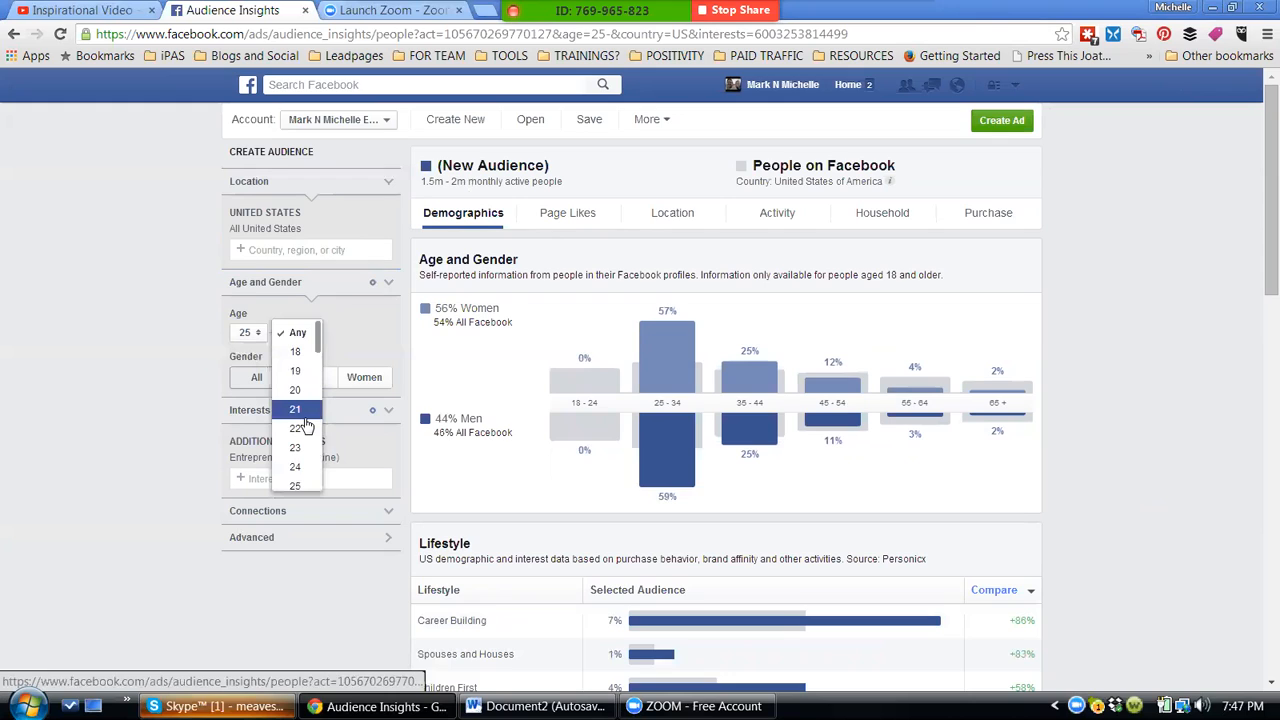
pyautogui.scroll(-5, 310, 420)
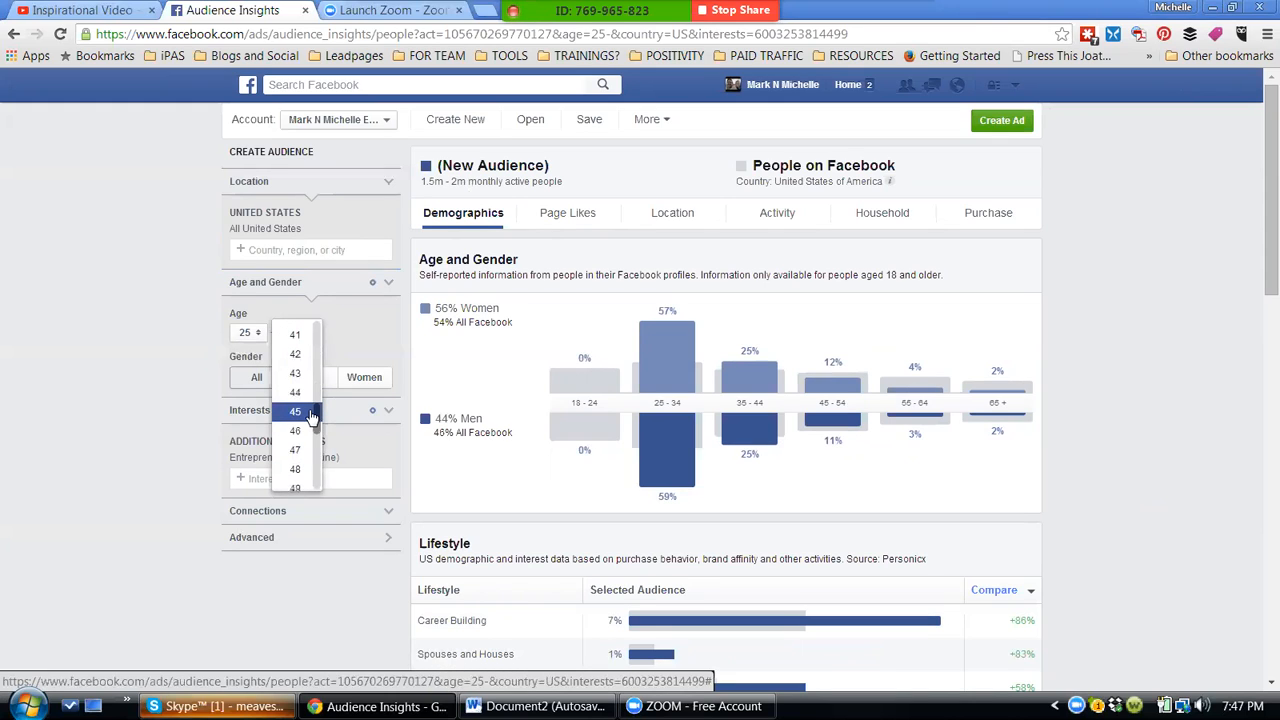
pyautogui.click(300, 392)
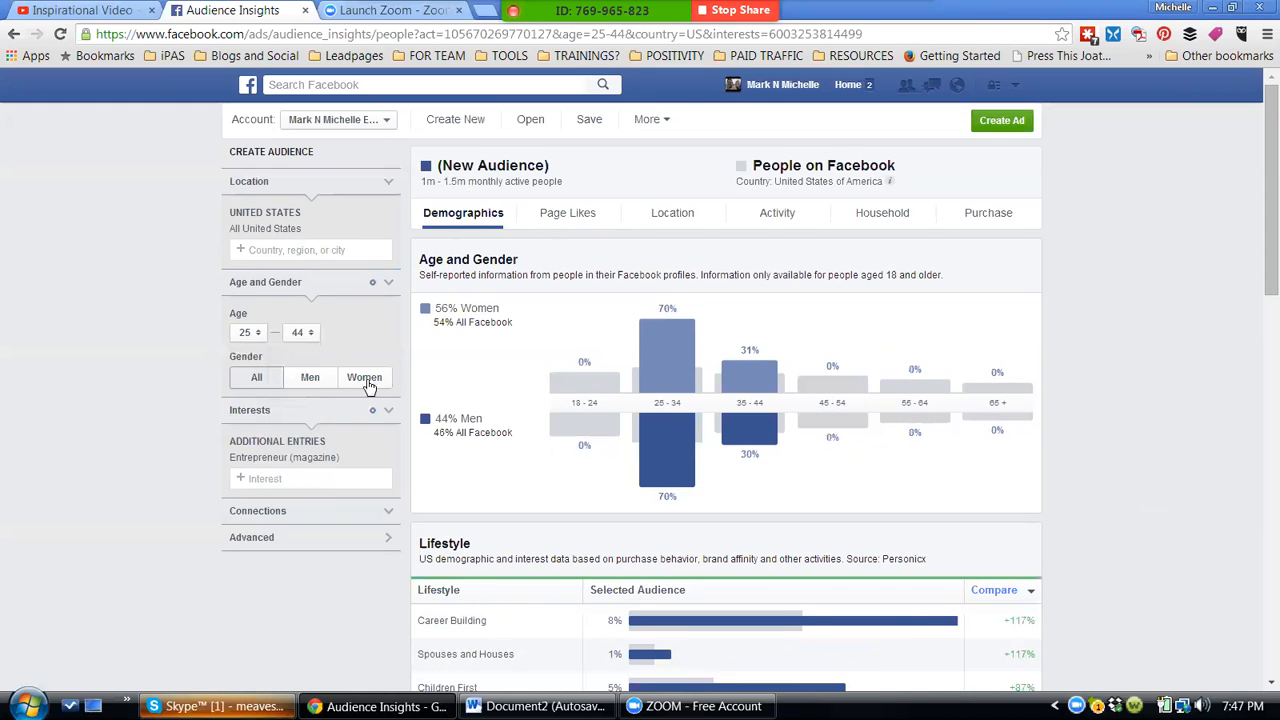
pyautogui.click(365, 378)
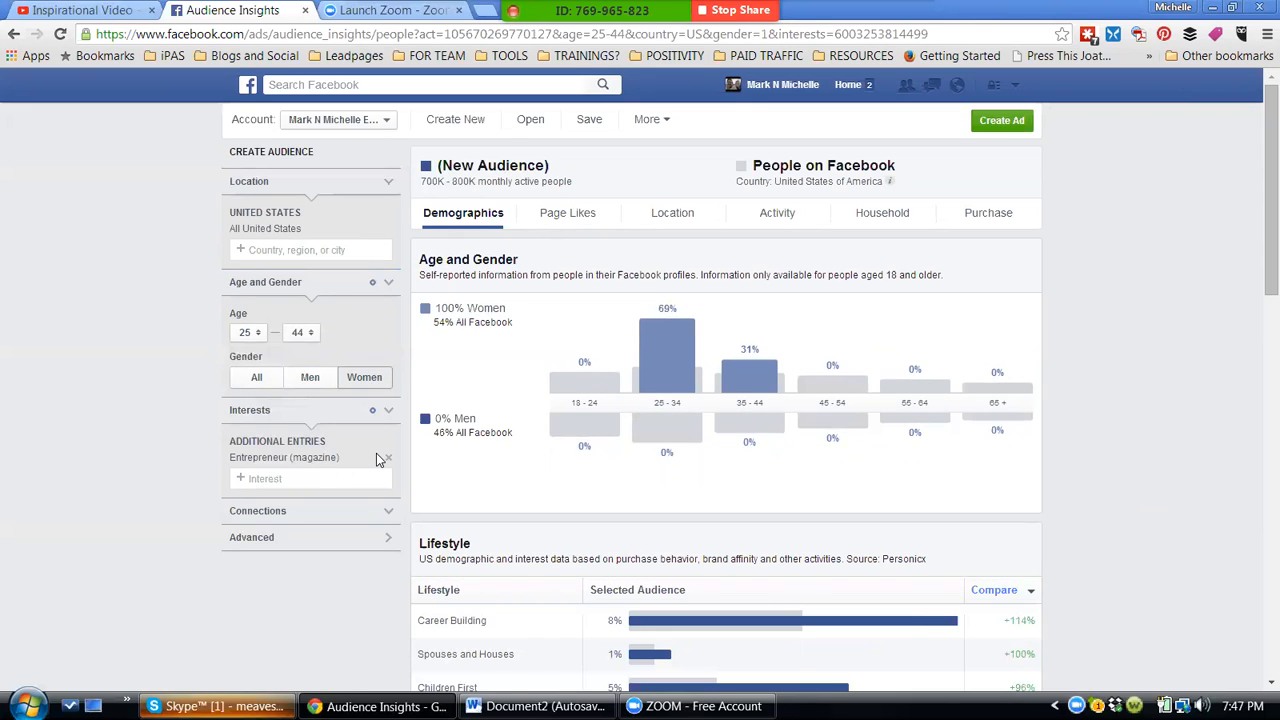
# - Examine the audience's page likes, sorting the relevant Facebook pages by affinity
pyautogui.click(570, 222)
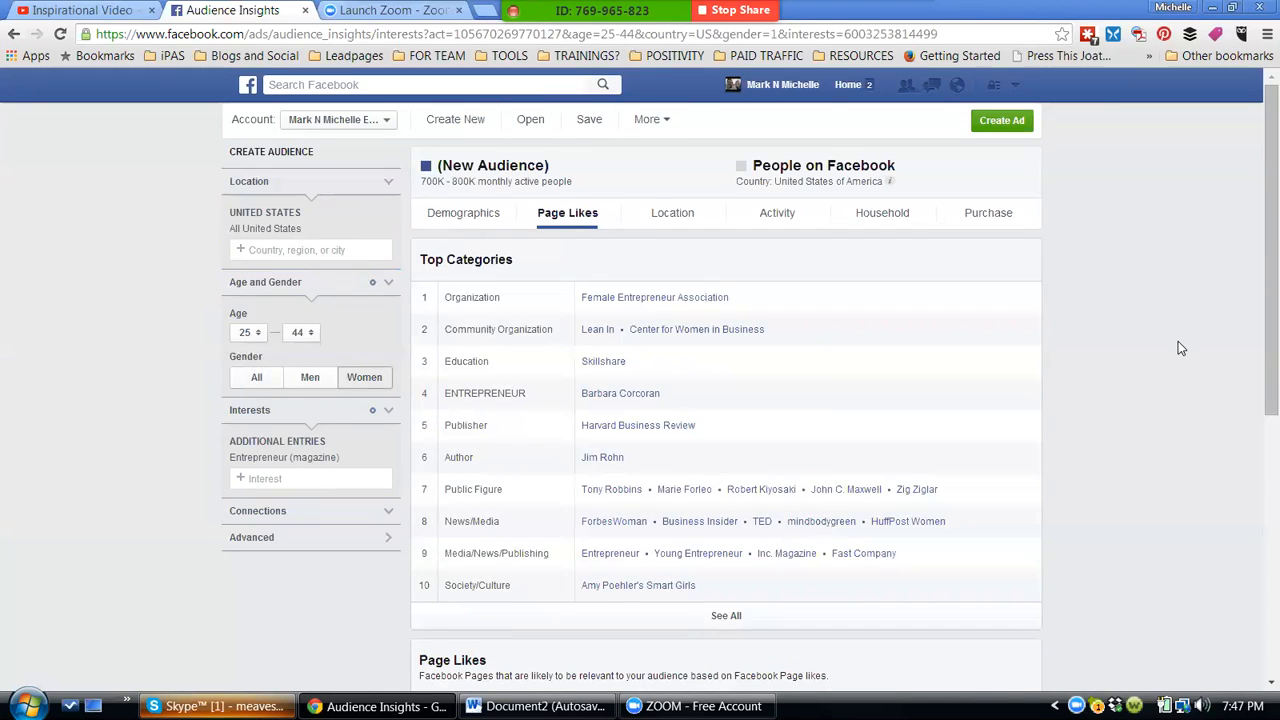
pyautogui.scroll(-1, 1258, 333)
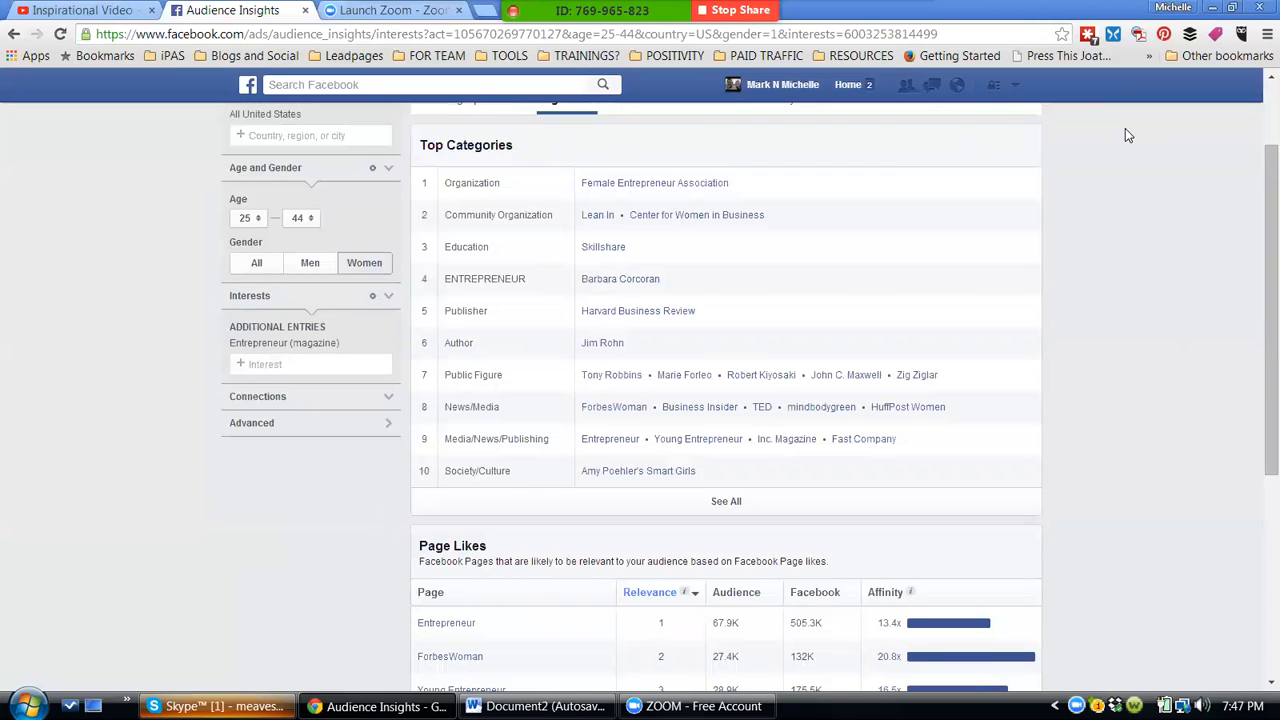
pyautogui.scroll(-2, 1258, 399)
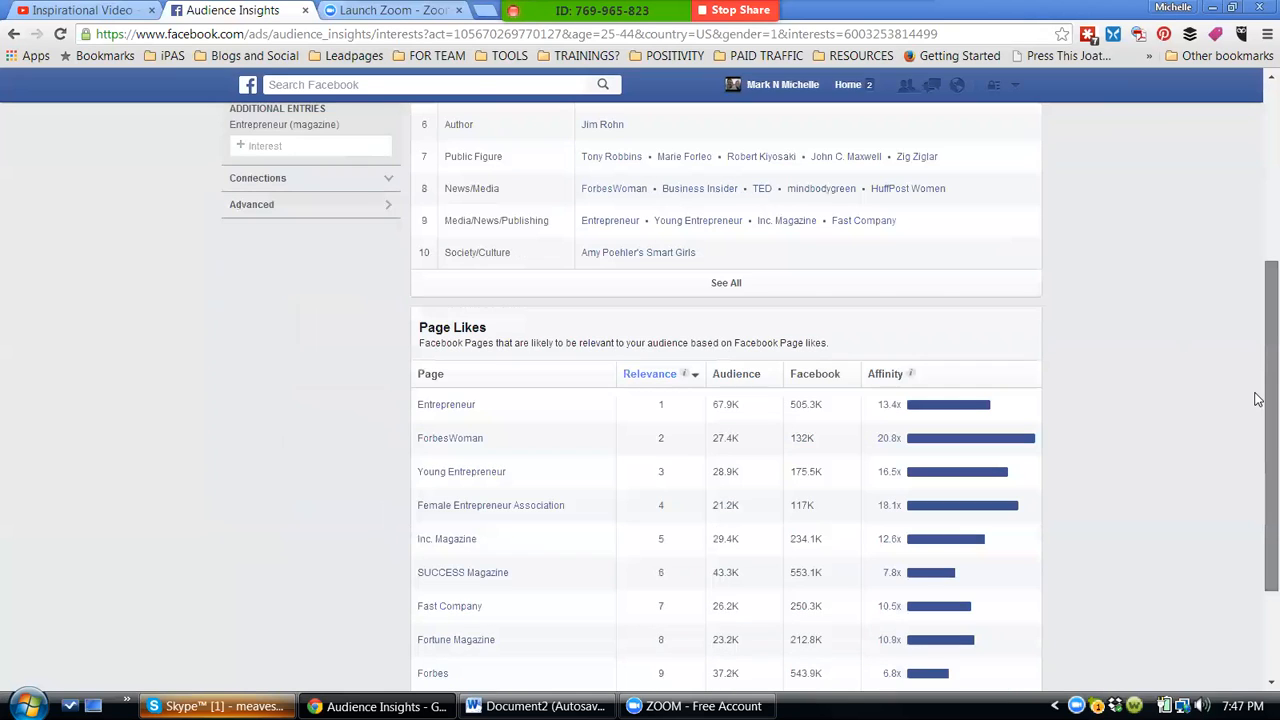
pyautogui.scroll(-1, 1210, 324)
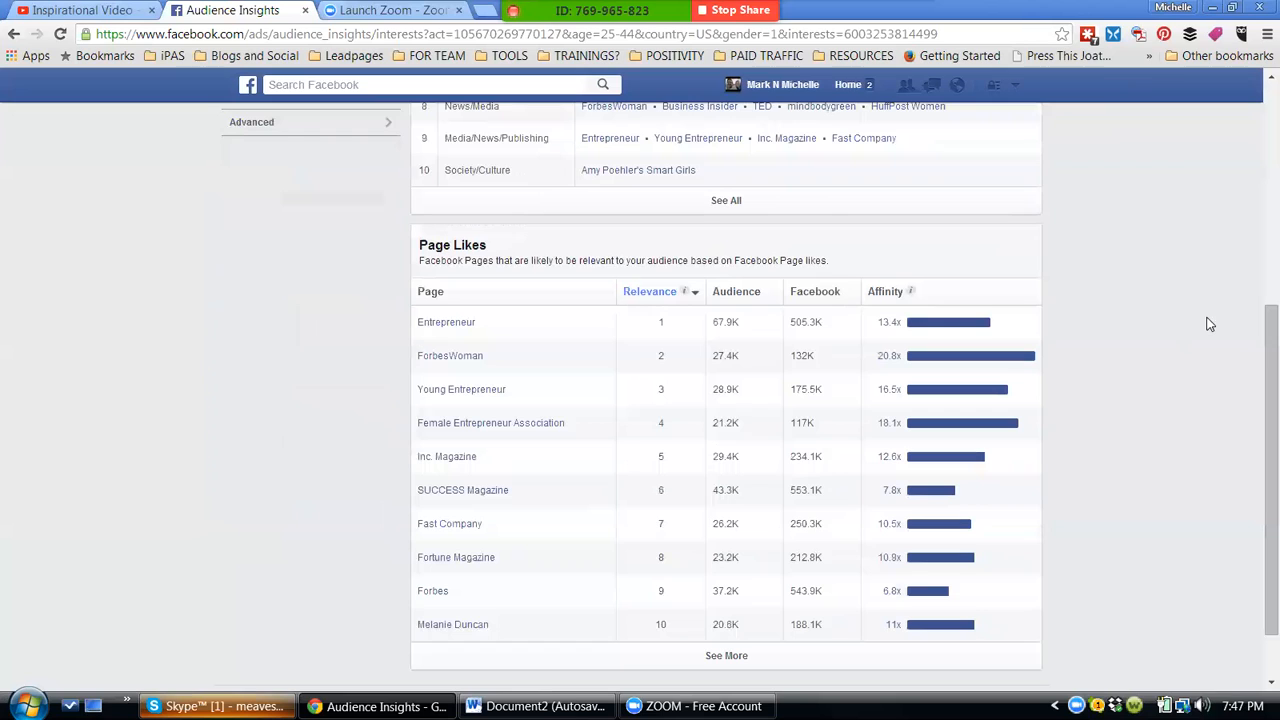
pyautogui.moveTo(925, 321)
pyautogui.click(883, 291)
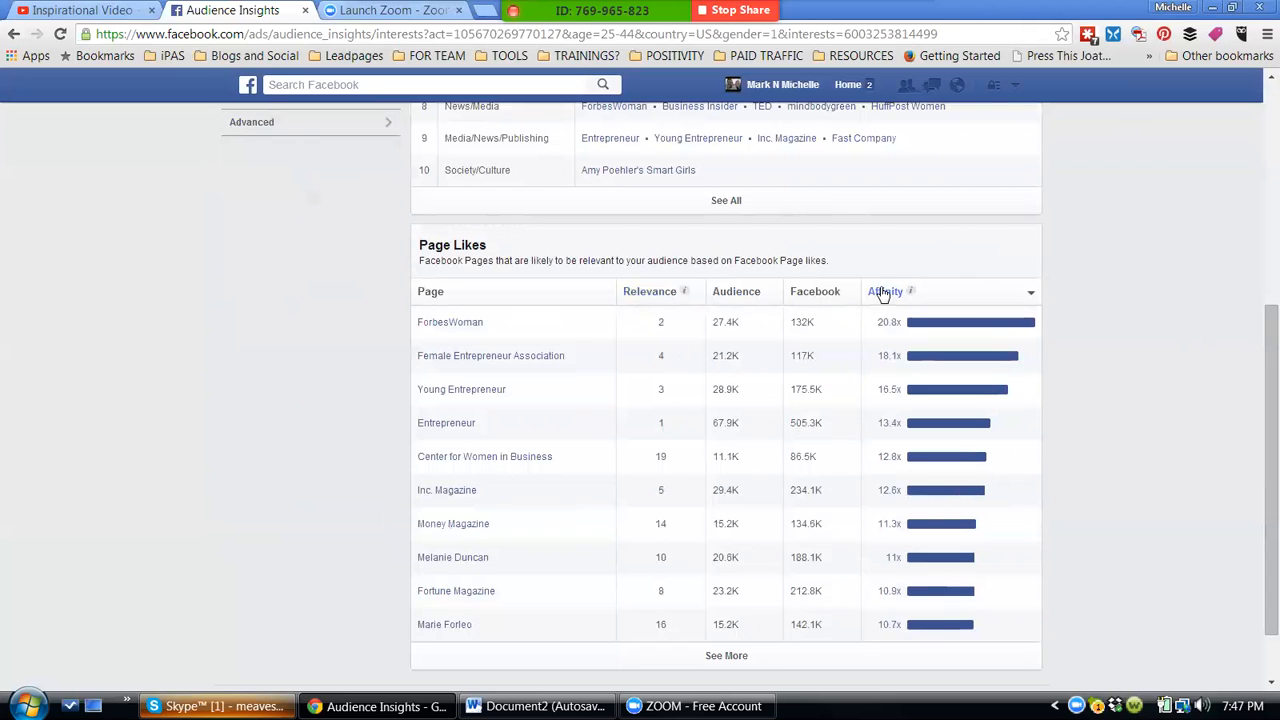
pyautogui.moveTo(884, 337)
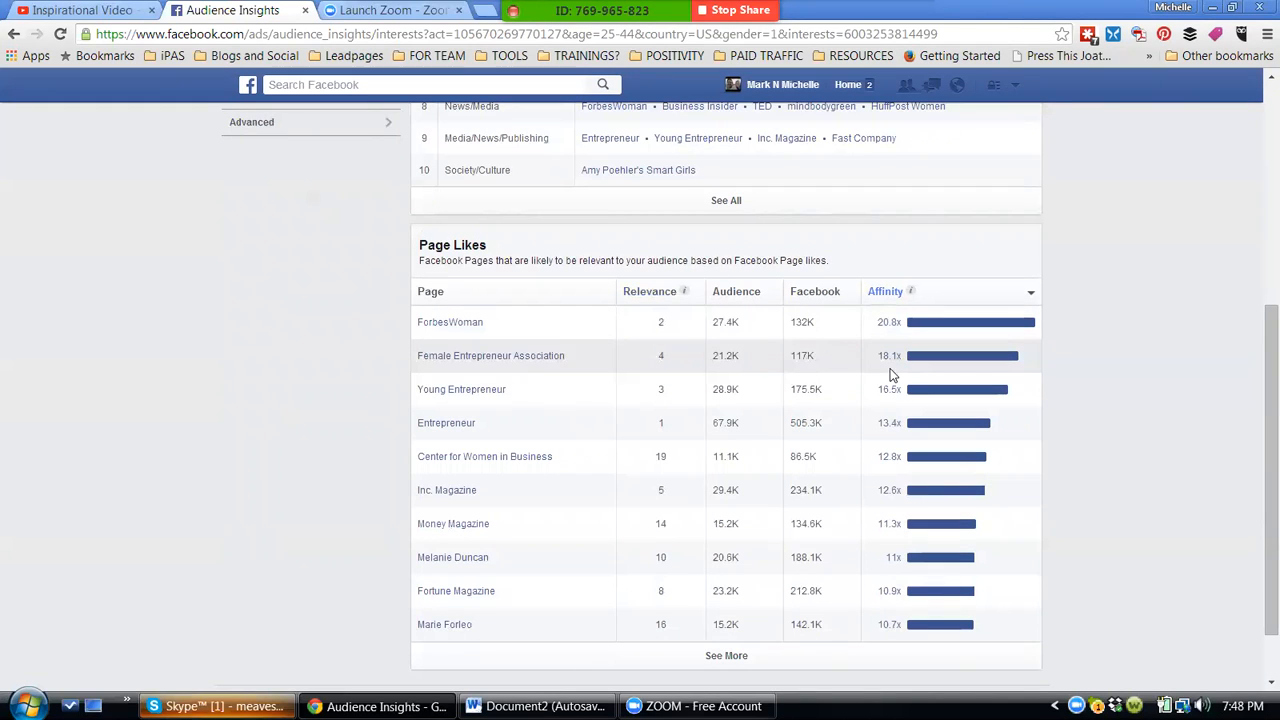
pyautogui.moveTo(1030, 569)
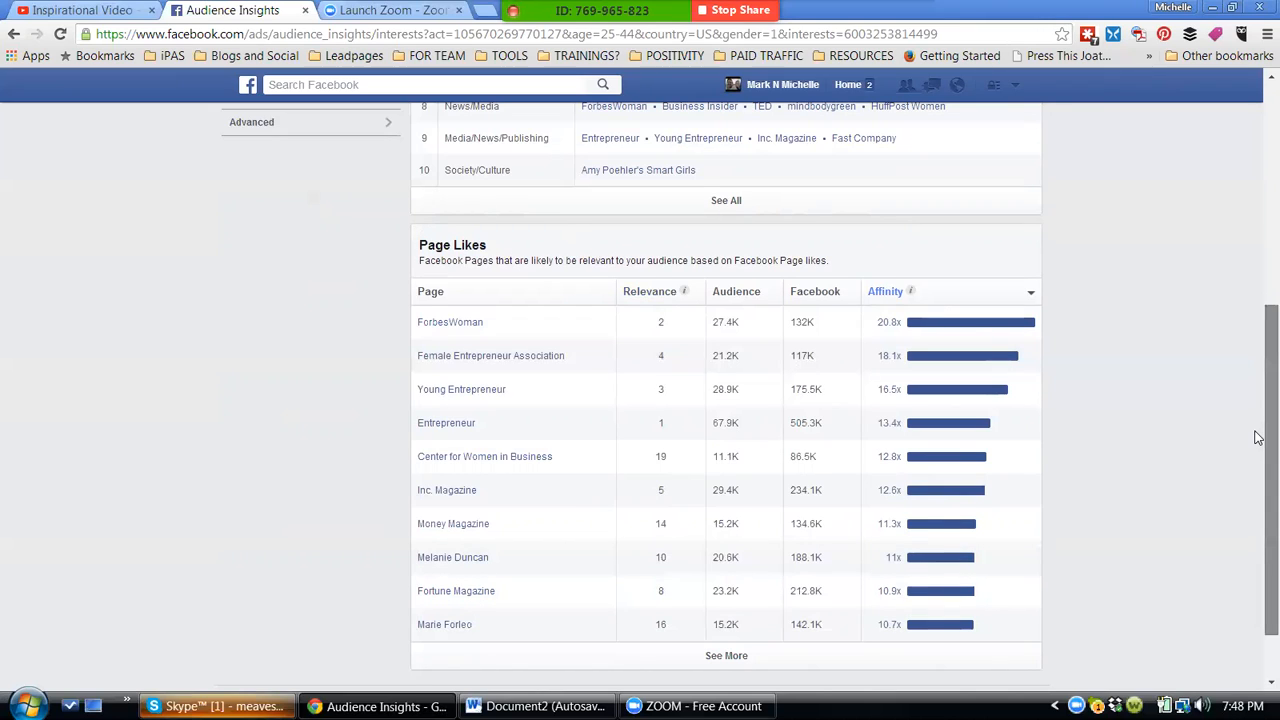
# - Add forbeswoman as a further interest of the audience, alongside Entrepreneur (magazine)
pyautogui.moveTo(1258, 437); pyautogui.dragTo(1258, 301)
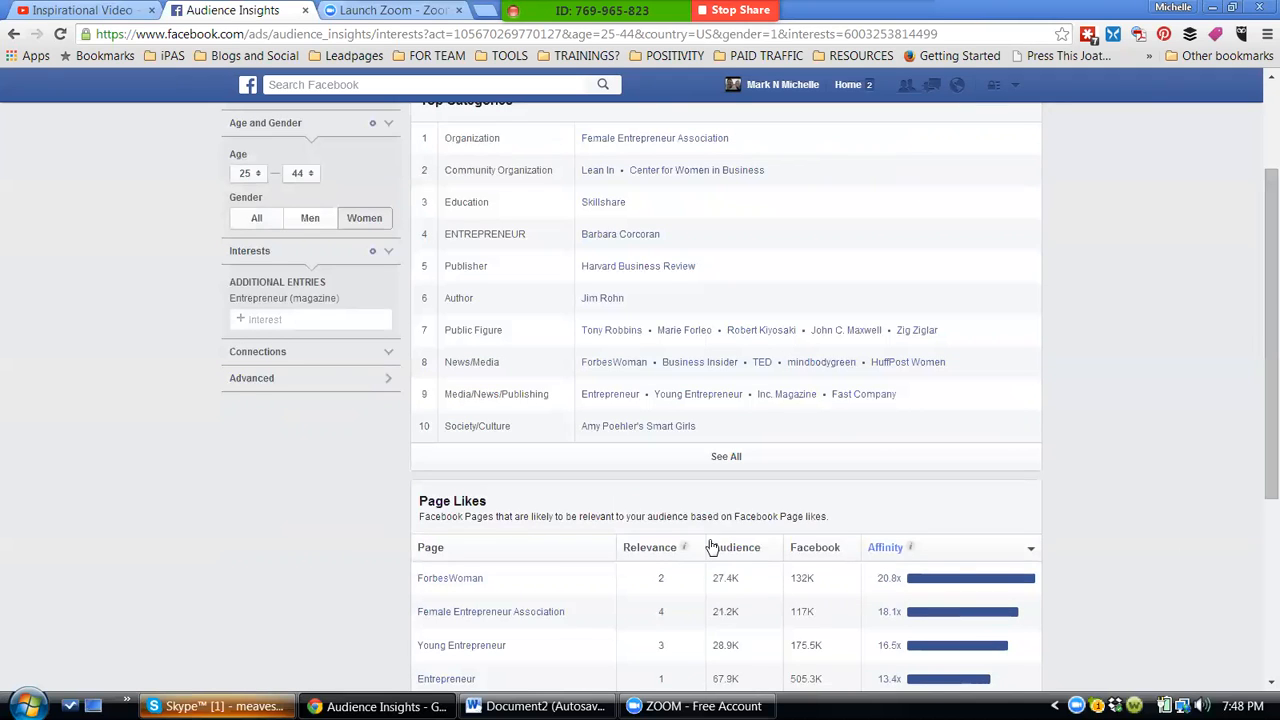
pyautogui.click(271, 318)
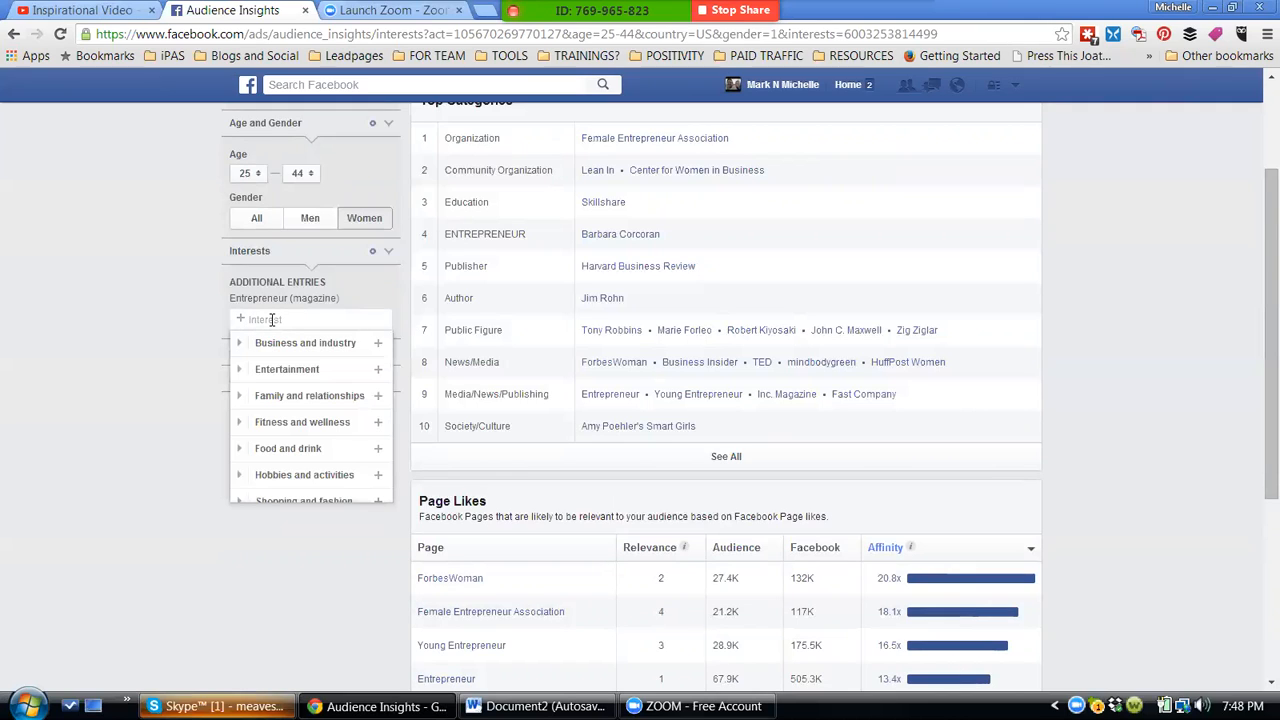
pyautogui.write('forbeswoman')
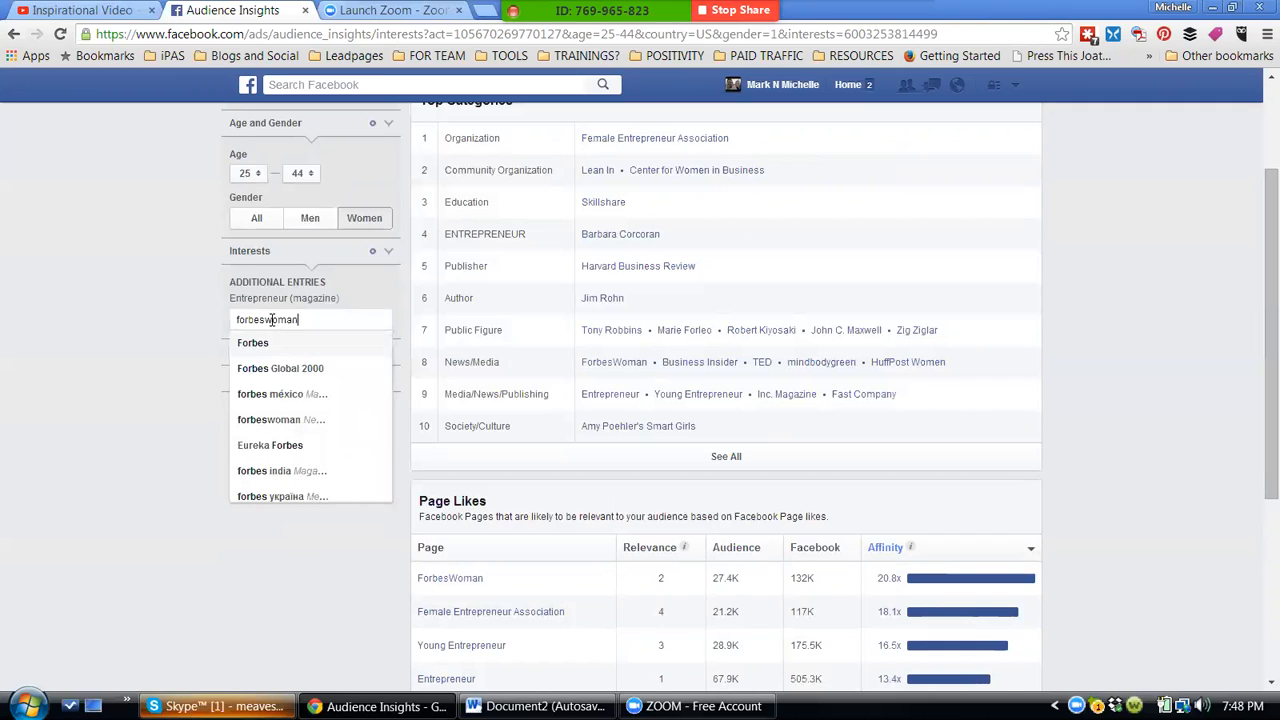
pyautogui.click(268, 419)
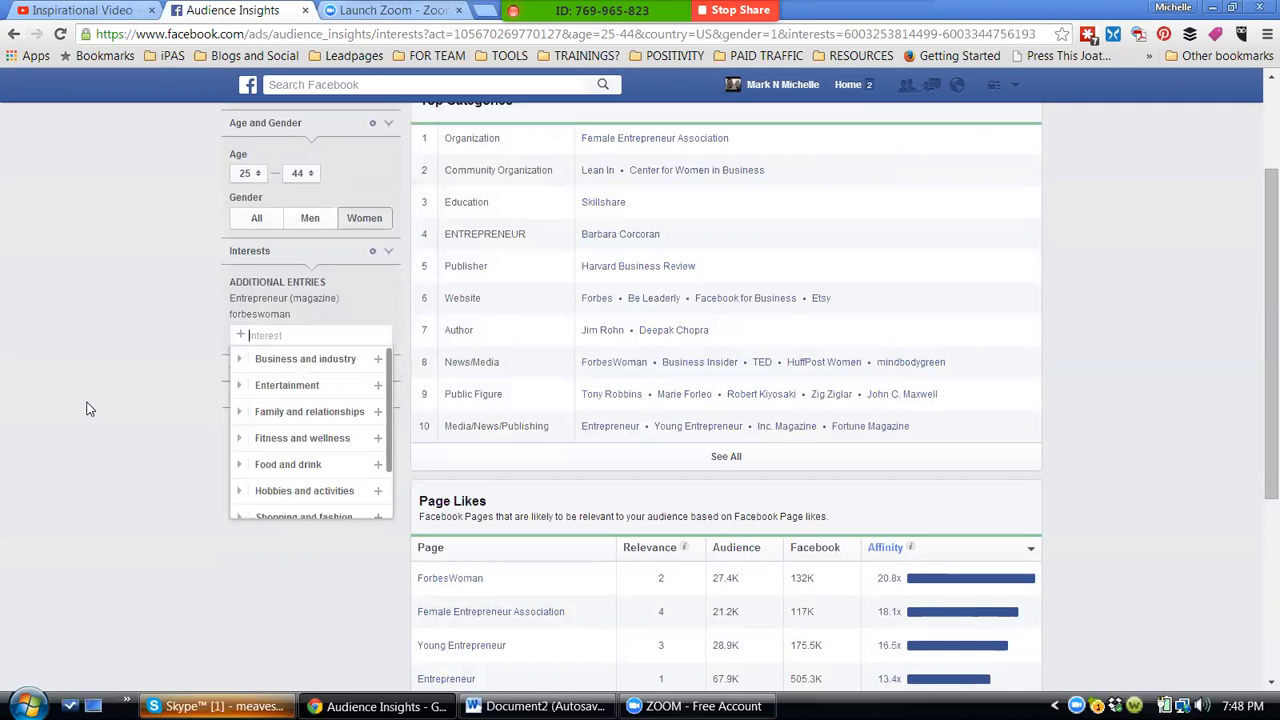
# - Remove Entrepreneur (magazine) from the audience's interests, leaving only forbeswoman
pyautogui.scroll(2, 861, 304)
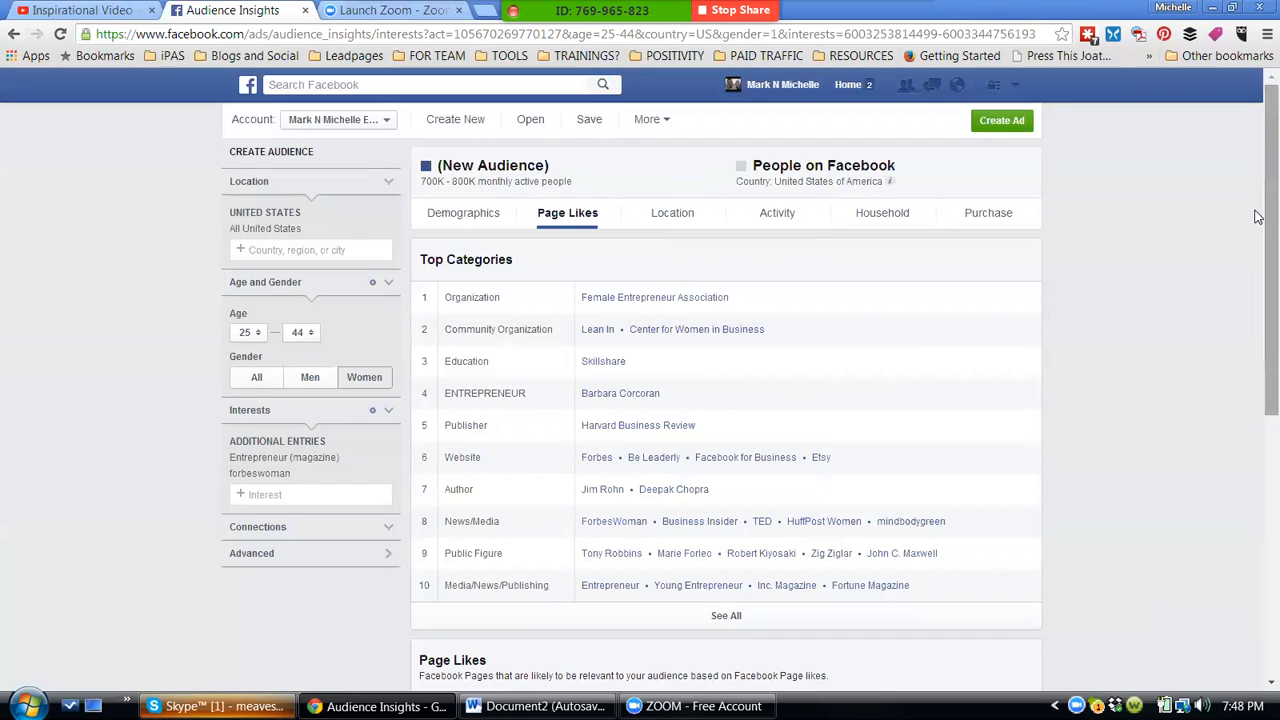
pyautogui.moveTo(1257, 215); pyautogui.dragTo(1257, 340)
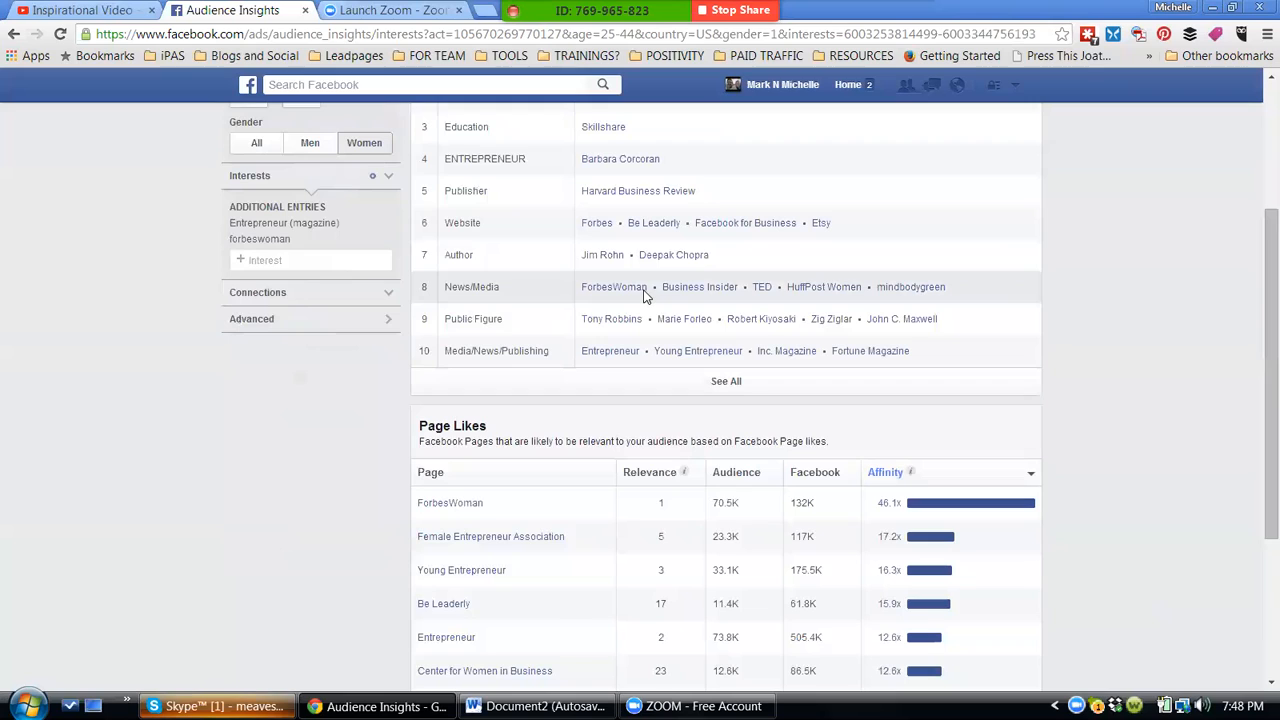
pyautogui.click(389, 224)
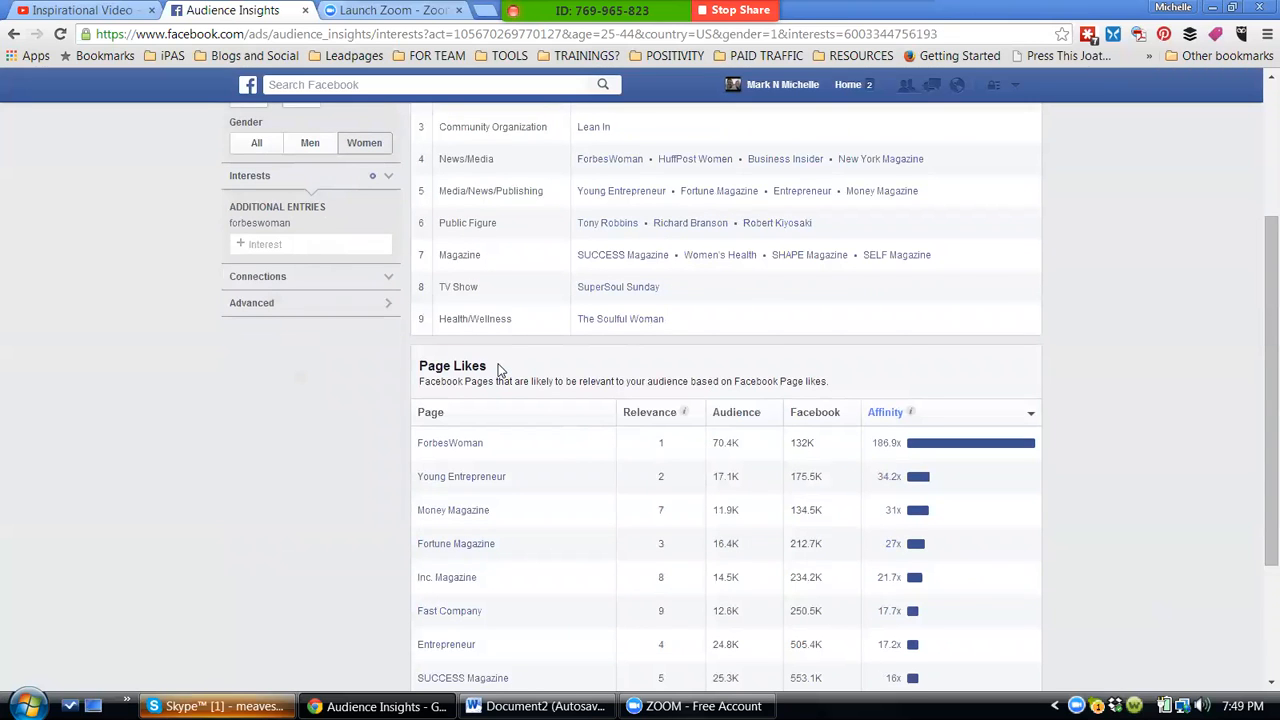
# - Examine the forbeswoman audience's page likes, reversing the affinity sort to list the lowest-affinity pages first
pyautogui.moveTo(1268, 331); pyautogui.dragTo(1258, 365)
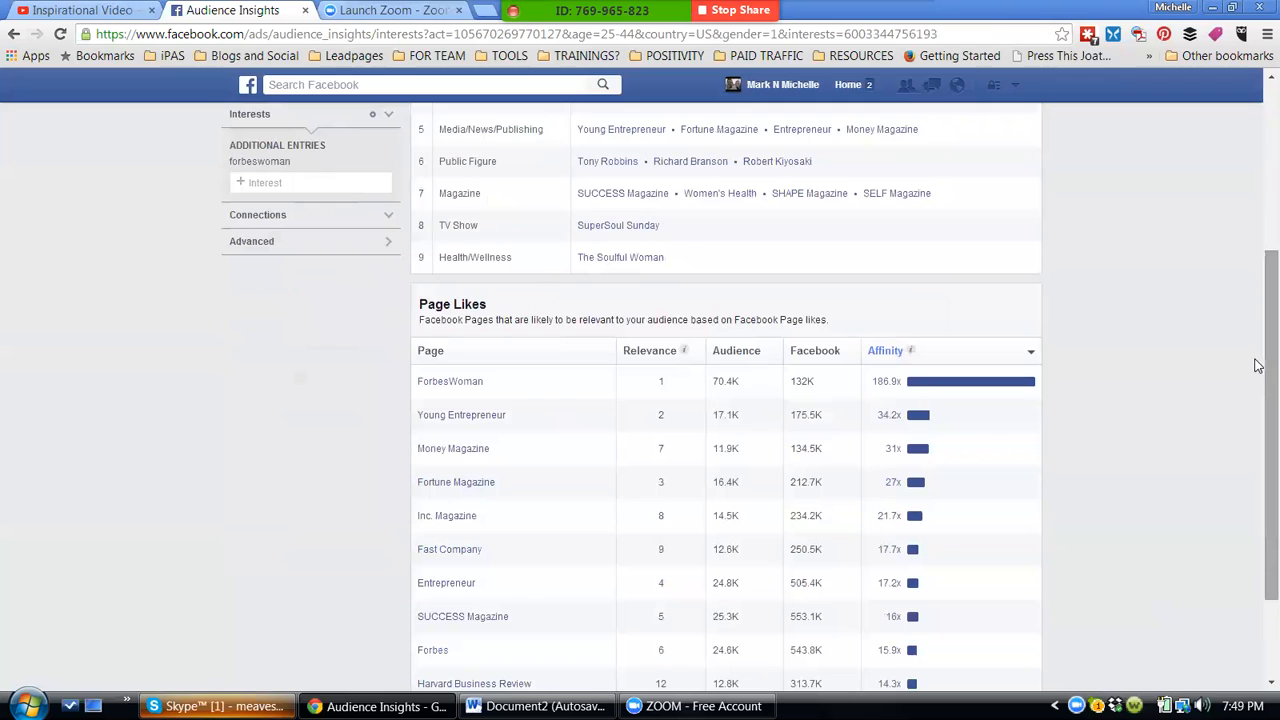
pyautogui.click(886, 352)
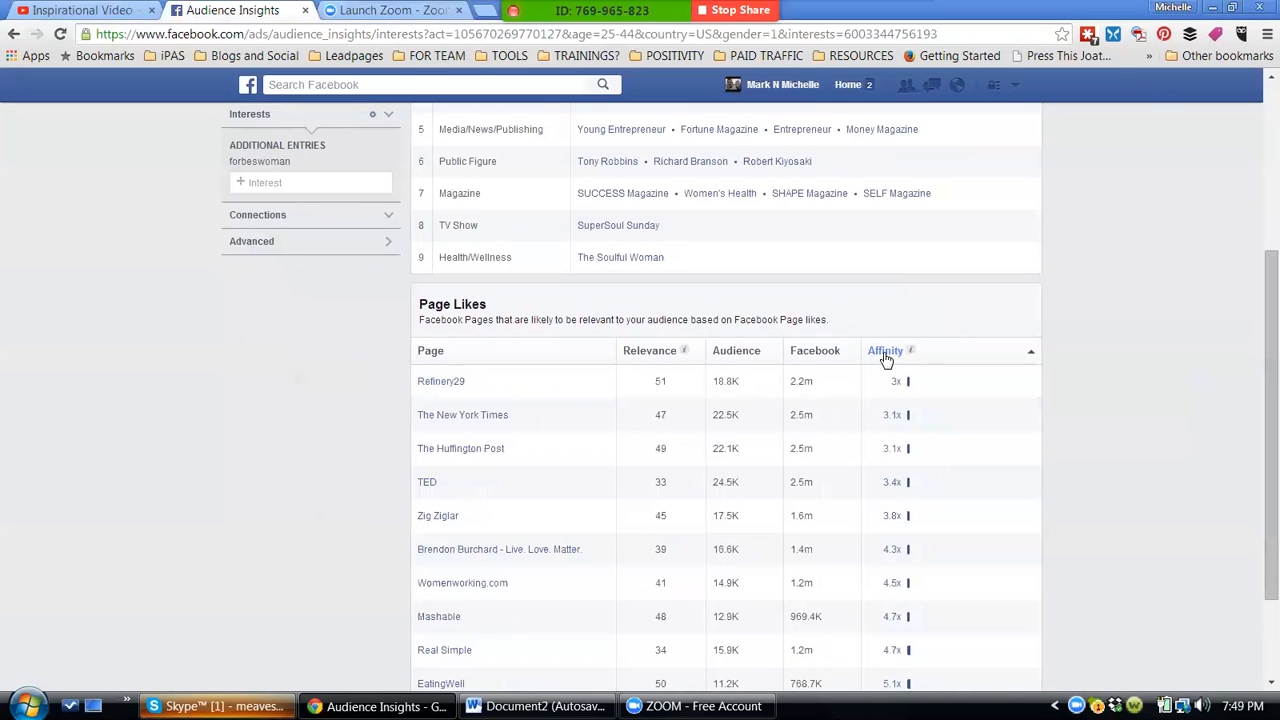
pyautogui.moveTo(908, 454)
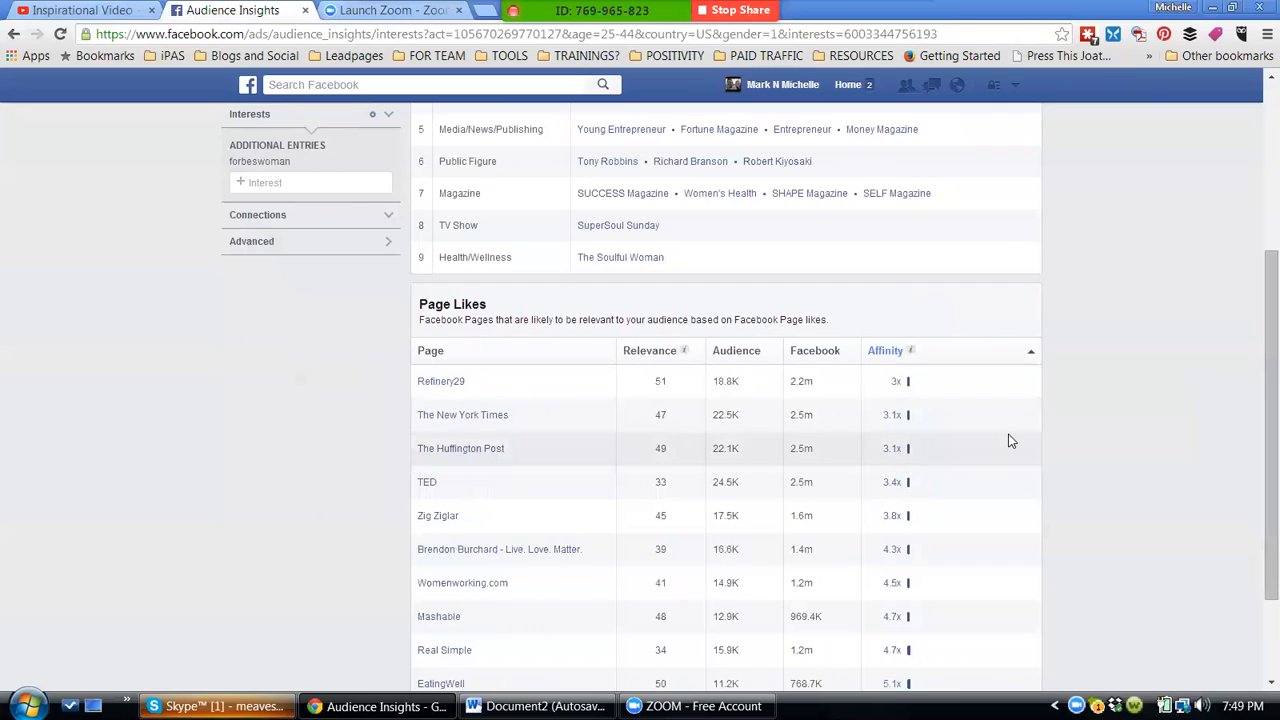
pyautogui.moveTo(957, 457)
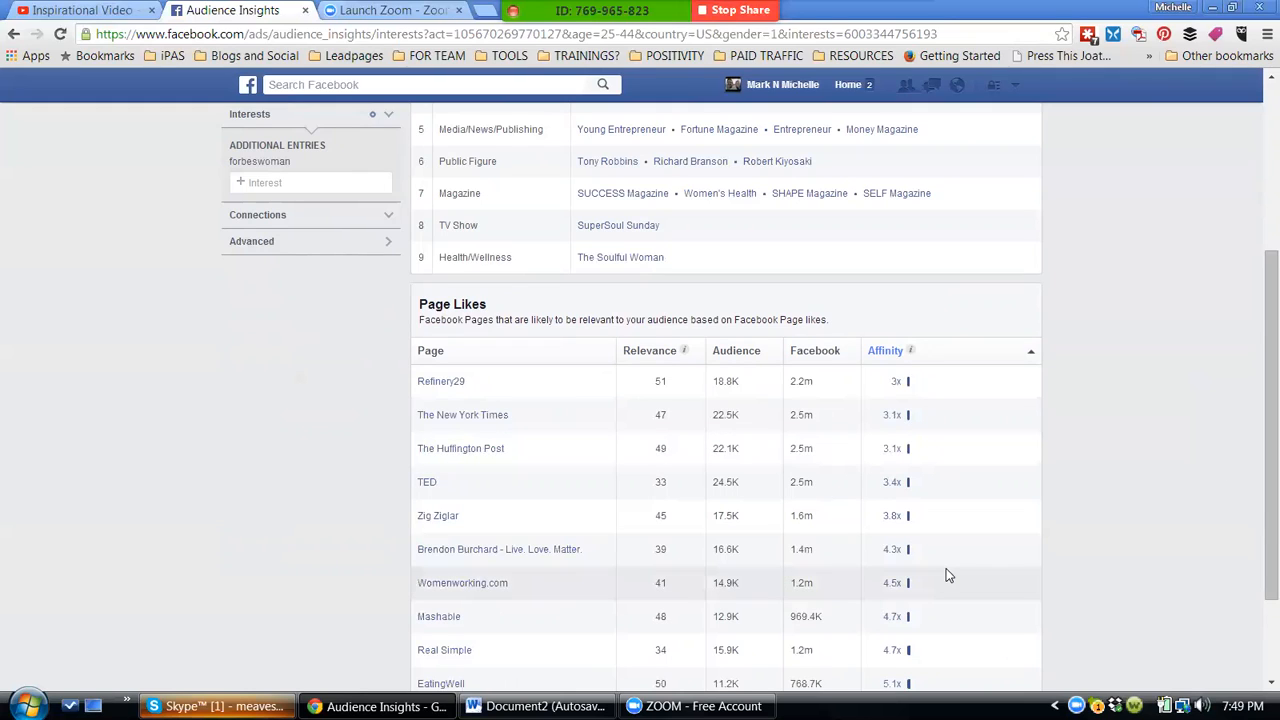
pyautogui.moveTo(947, 583)
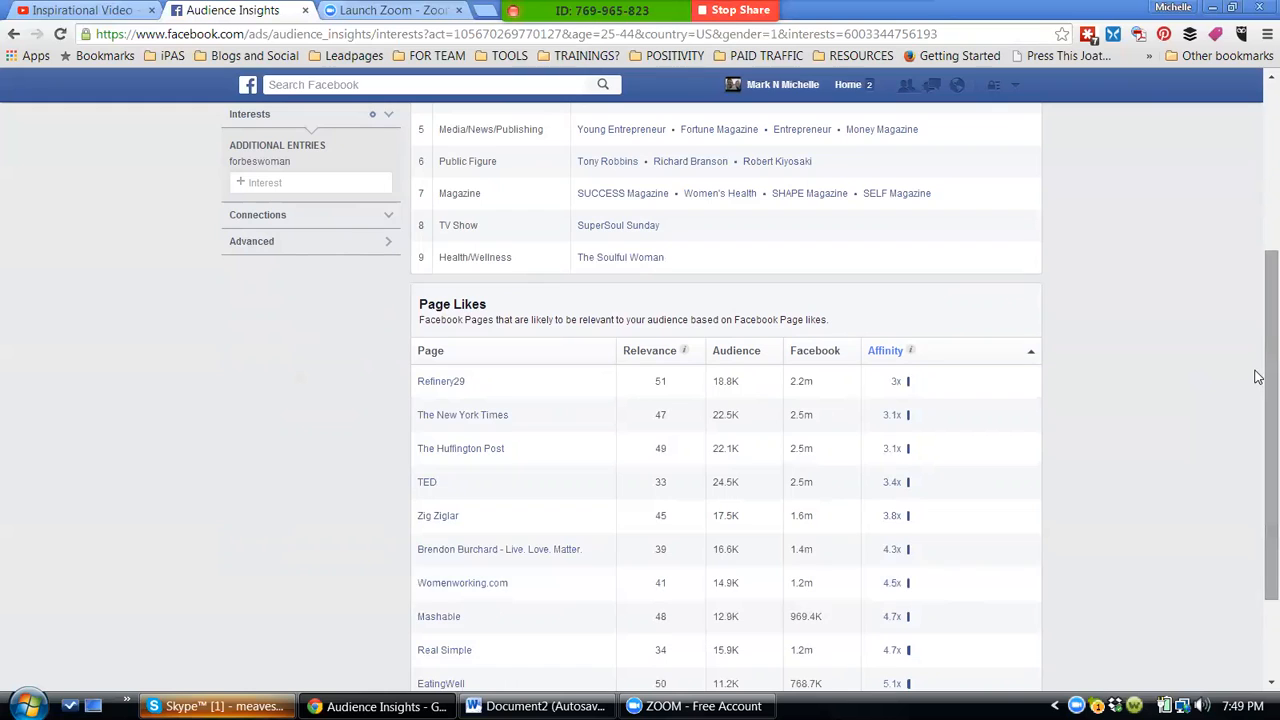
pyautogui.moveTo(1258, 377); pyautogui.dragTo(1258, 430)
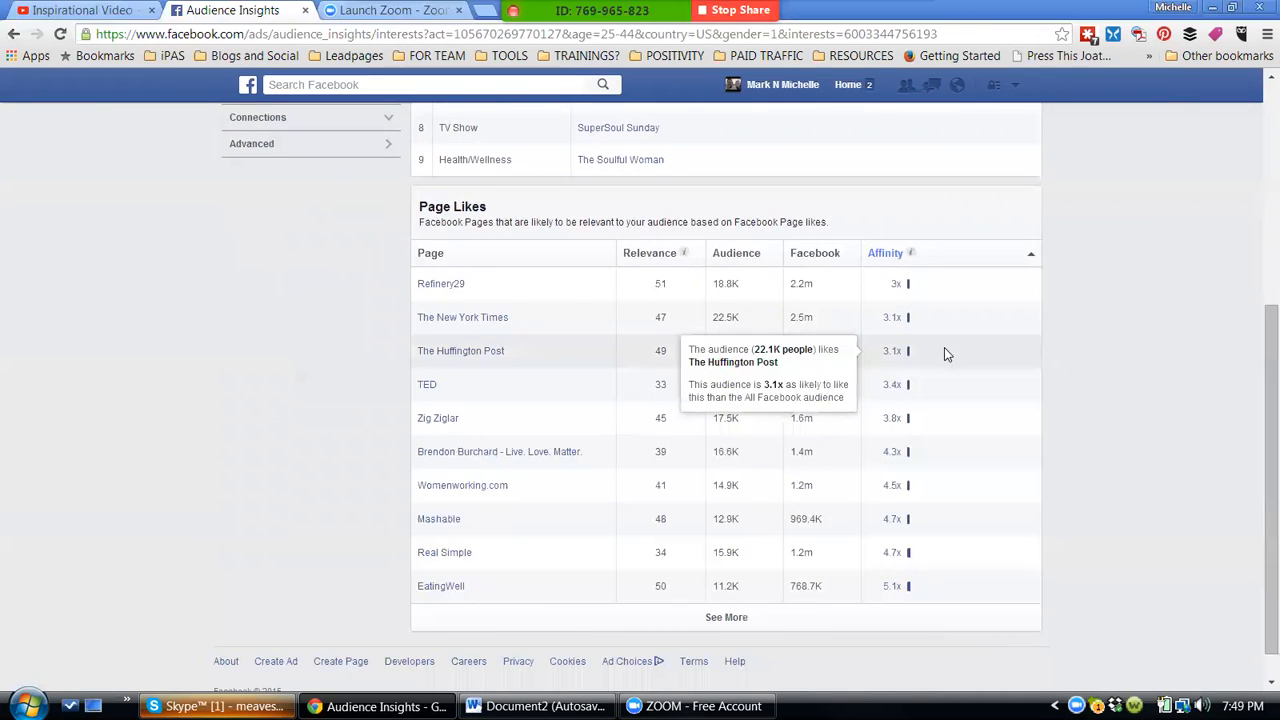
pyautogui.moveTo(948, 418)
pyautogui.moveTo(940, 327)
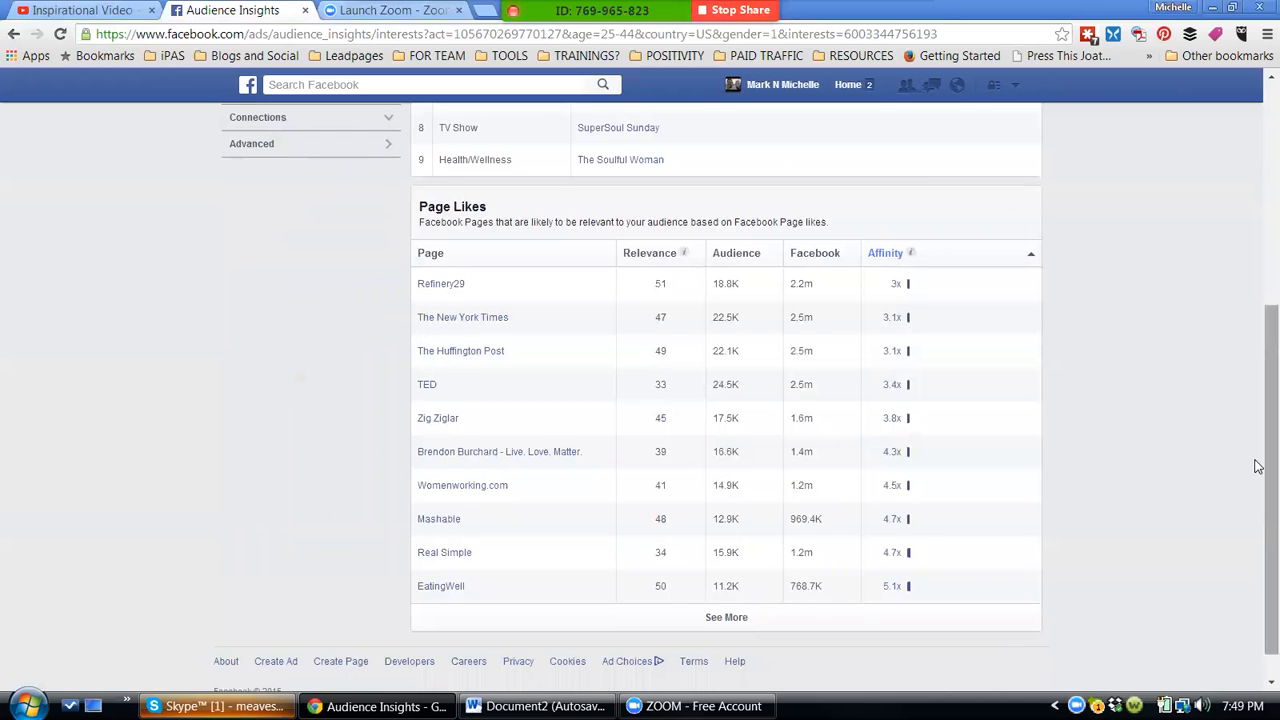
pyautogui.scroll(3, 1258, 466)
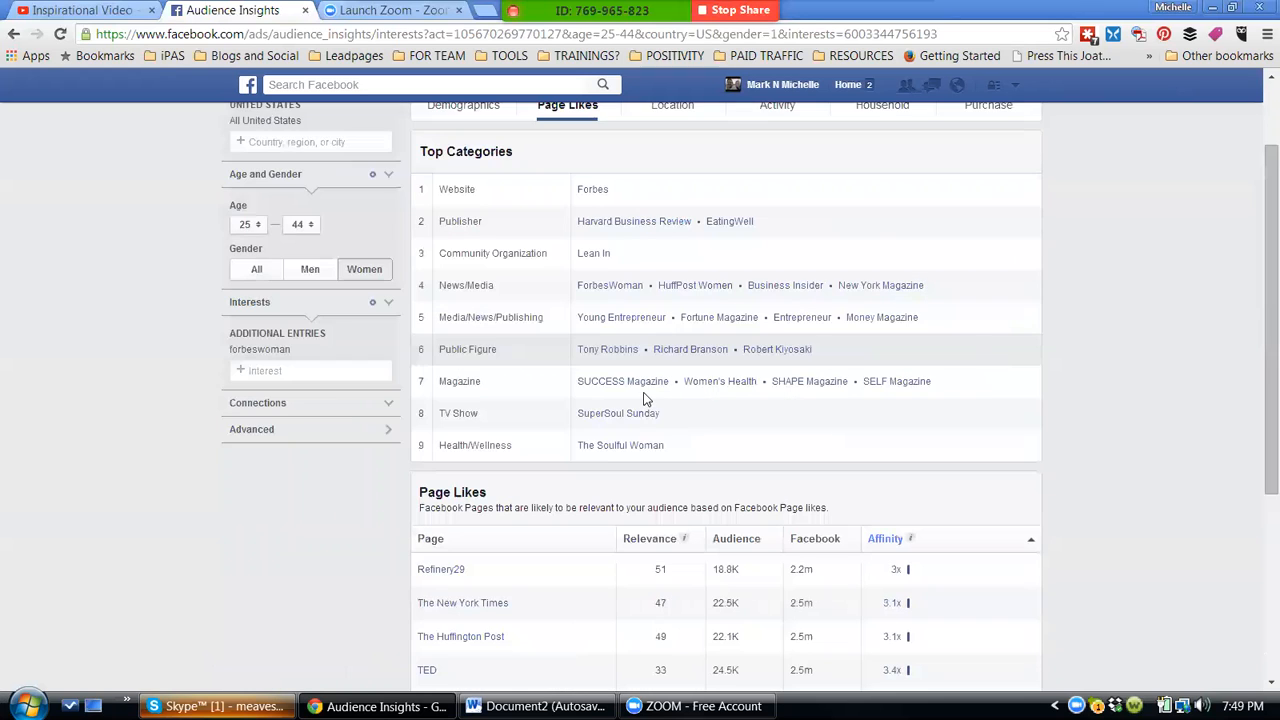
# - Add The New York Times as a further interest of the audience, alongside forbeswoman
pyautogui.click(321, 372)
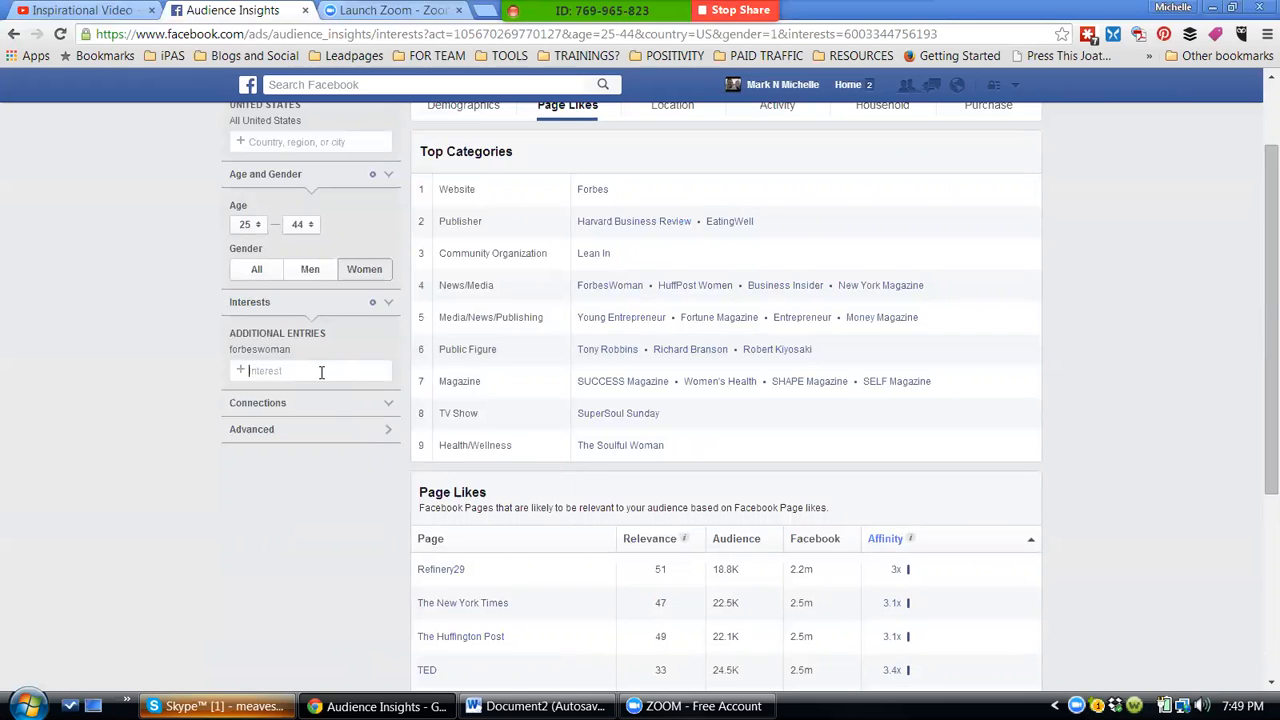
pyautogui.write('new york t')
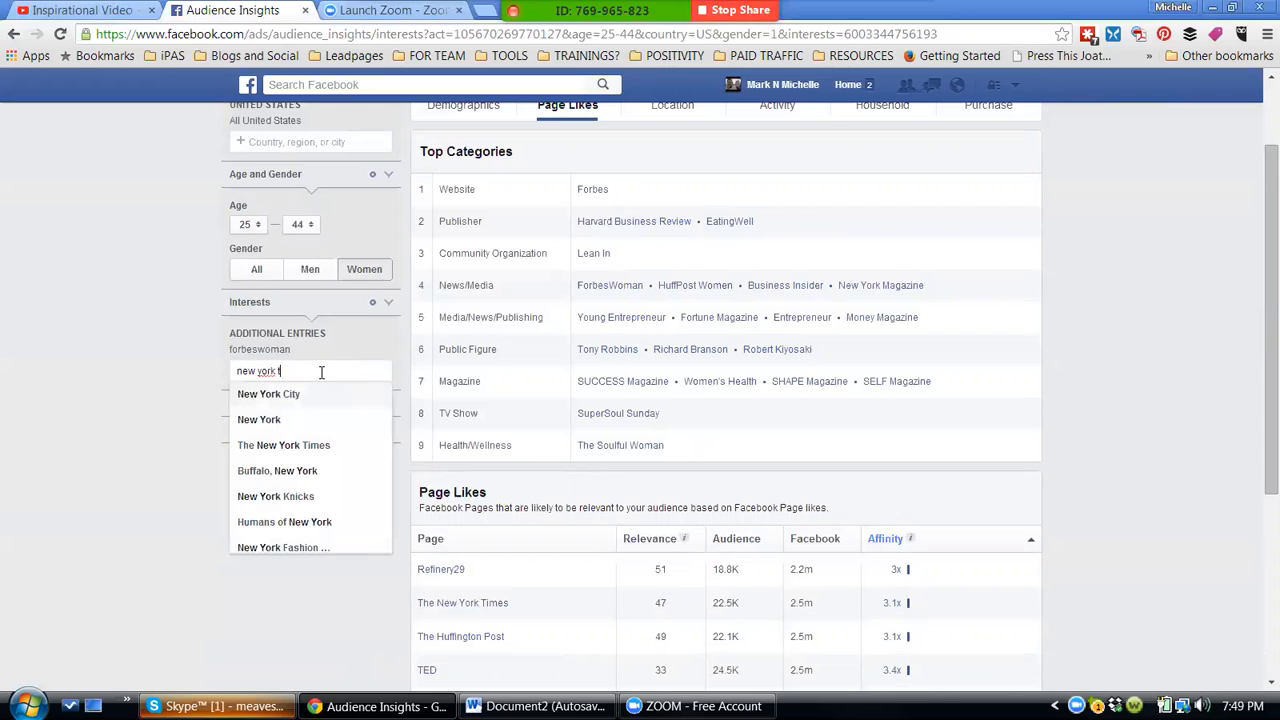
pyautogui.write('imes')
pyautogui.click(312, 394)
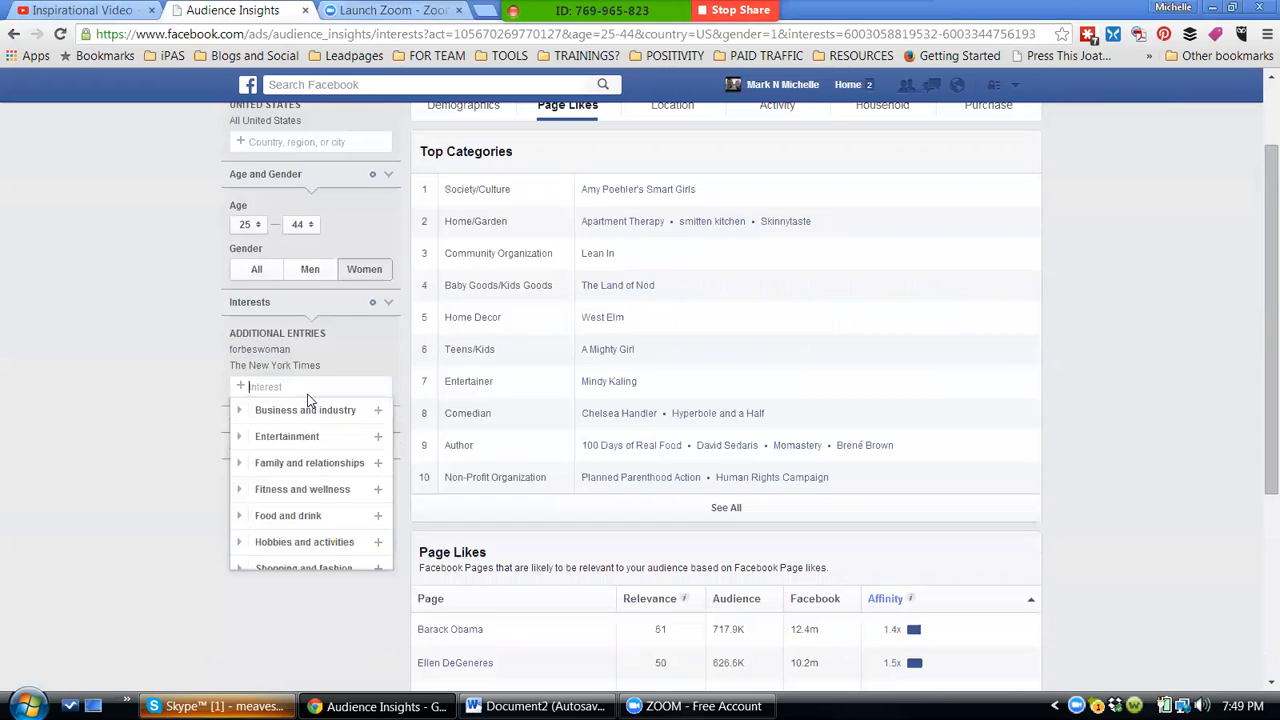
pyautogui.moveTo(1268, 414); pyautogui.dragTo(1258, 390)
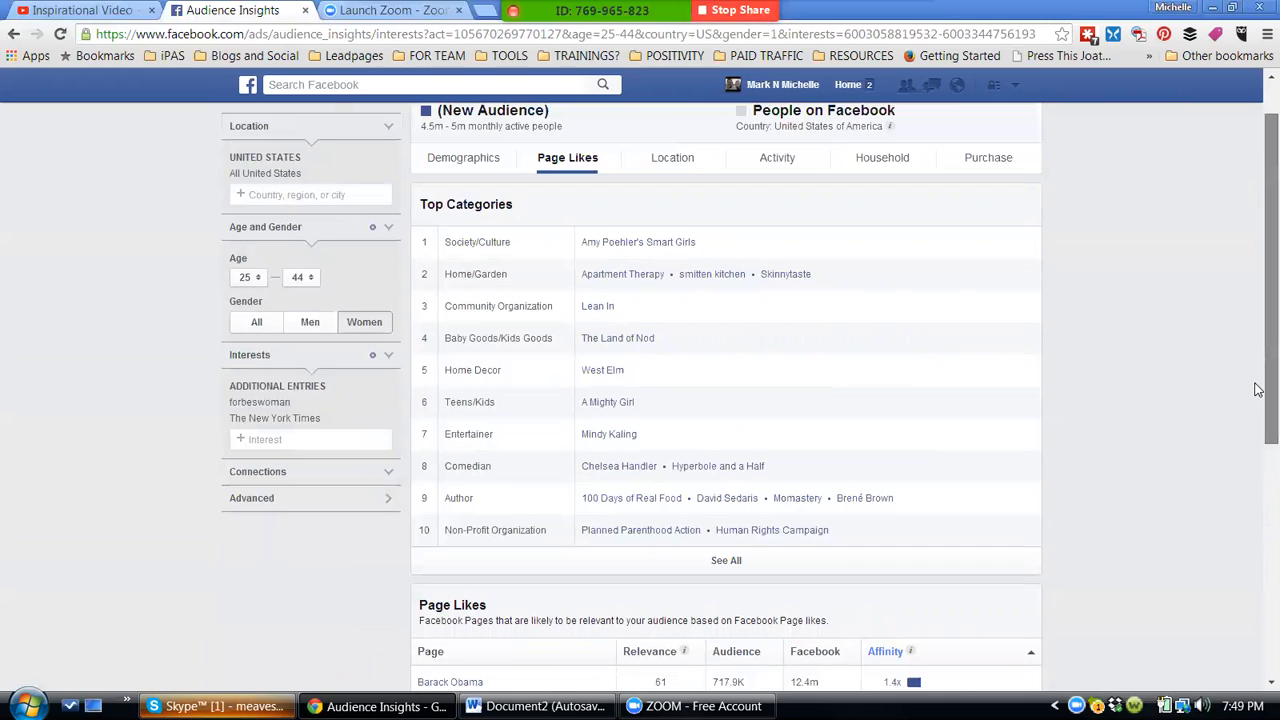
pyautogui.scroll(-1, 1040, 437)
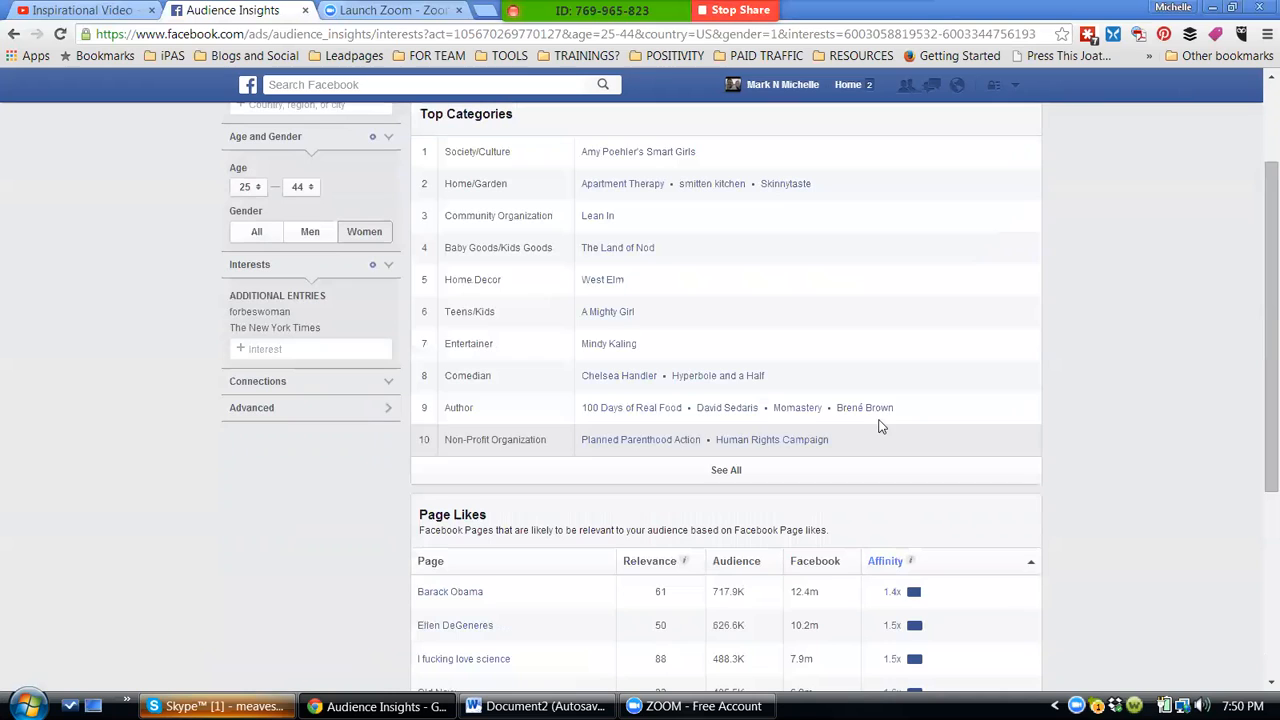
# - Remove forbeswoman from the interests and expand the page likes list for The New York Times audience
pyautogui.click(389, 313)
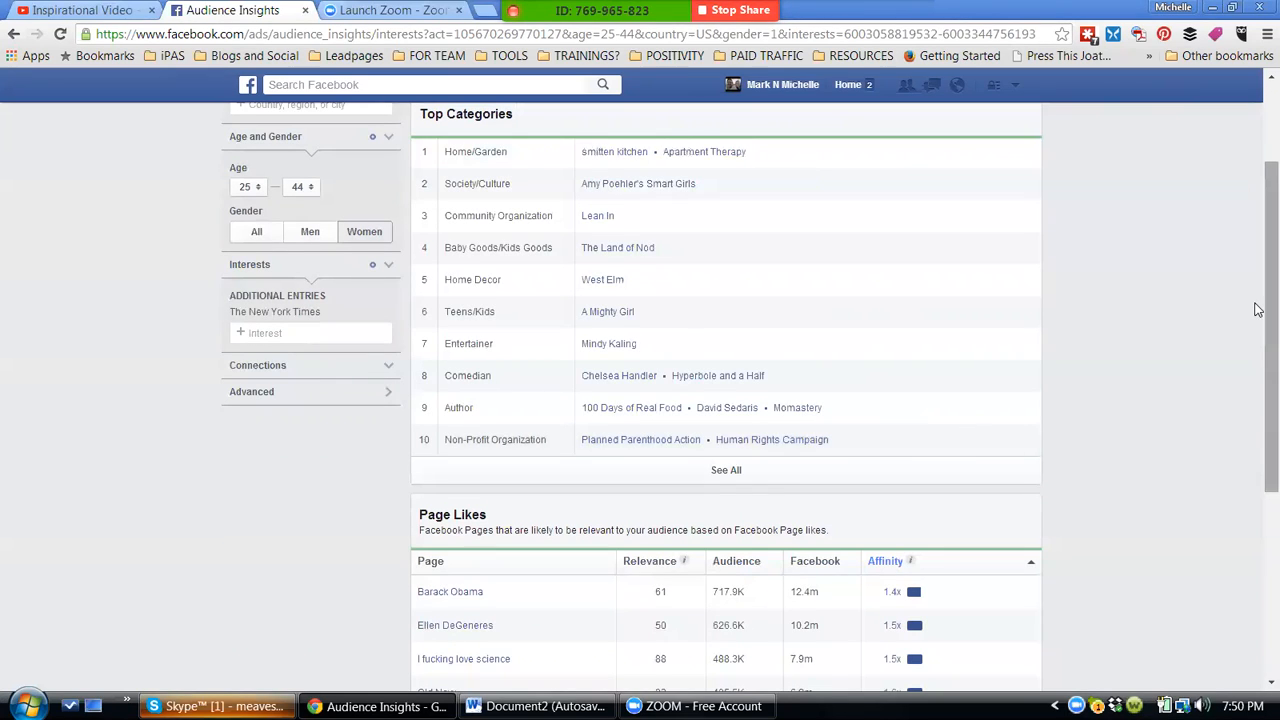
pyautogui.moveTo(1257, 310); pyautogui.dragTo(1257, 462)
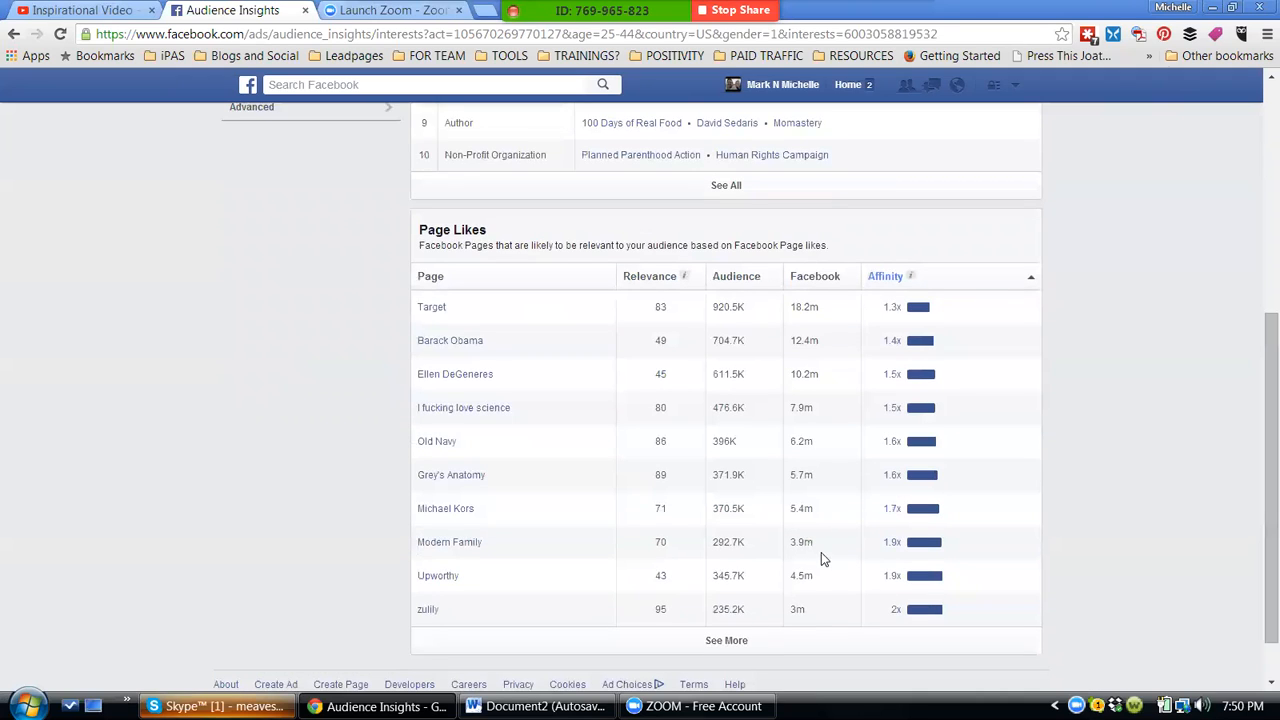
pyautogui.click(729, 641)
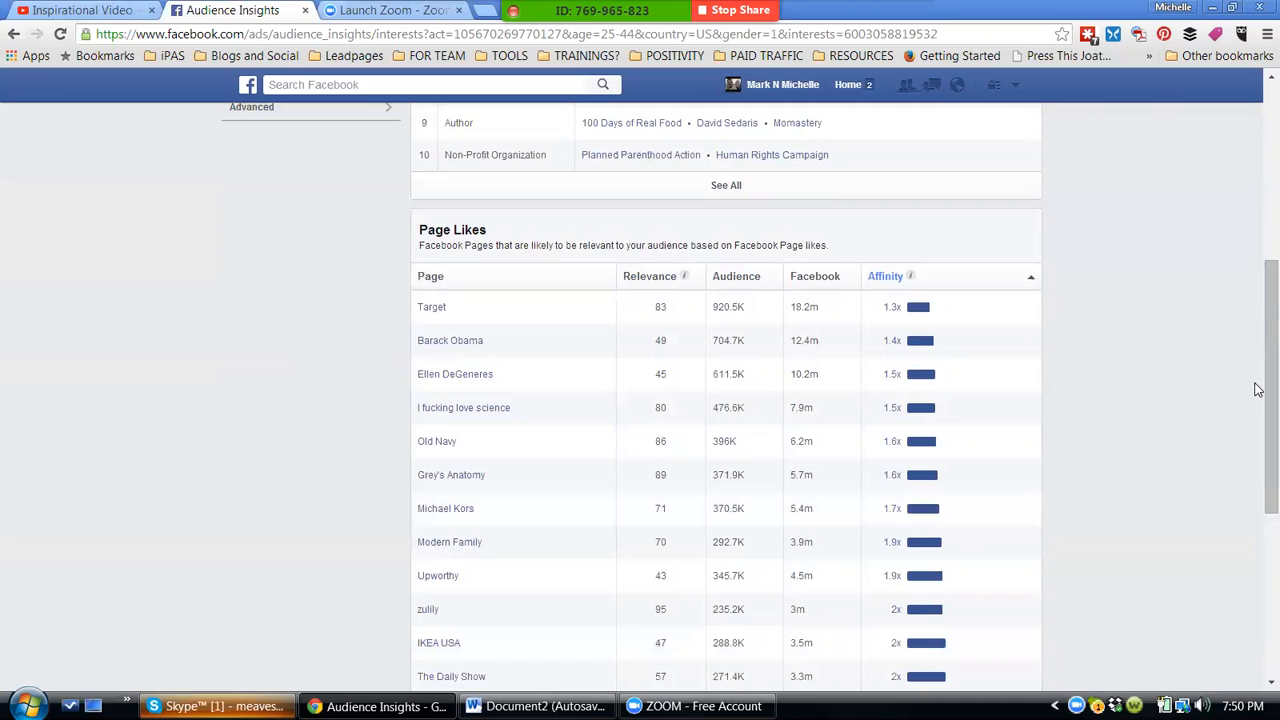
pyautogui.moveTo(1258, 393)
pyautogui.mouseDown()
pyautogui.moveTo(1258, 528)
pyautogui.moveTo(1258, 266)
pyautogui.moveTo(1258, 399)
pyautogui.mouseUp()
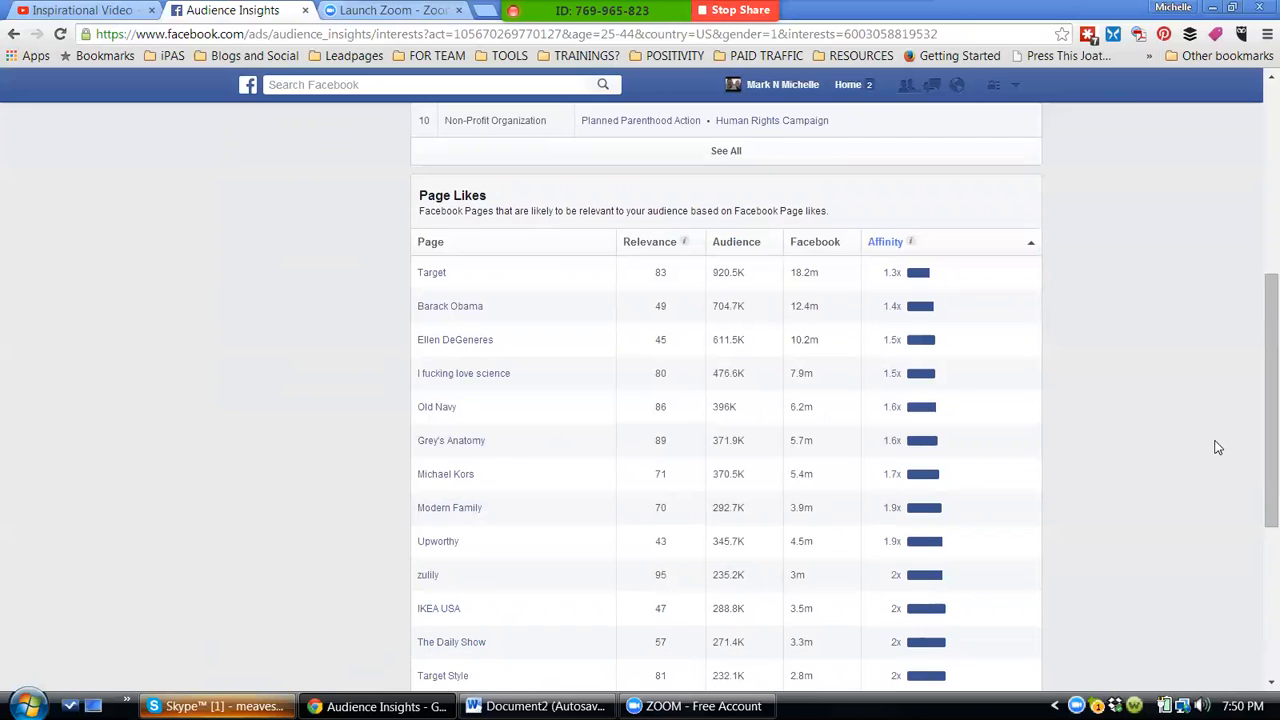
# - Add Entrepreneur (magazine) back to the audience's interests, alongside The New York Times
pyautogui.moveTo(1258, 444); pyautogui.dragTo(1257, 276)
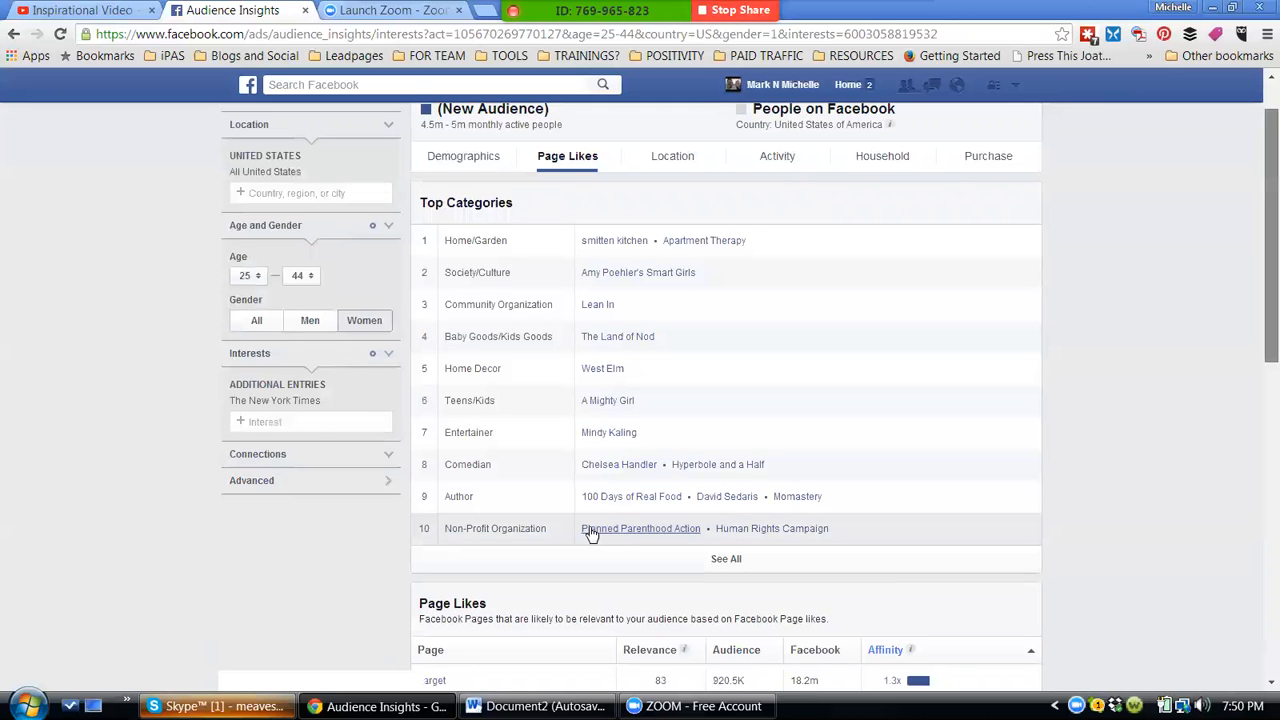
pyautogui.click(302, 422)
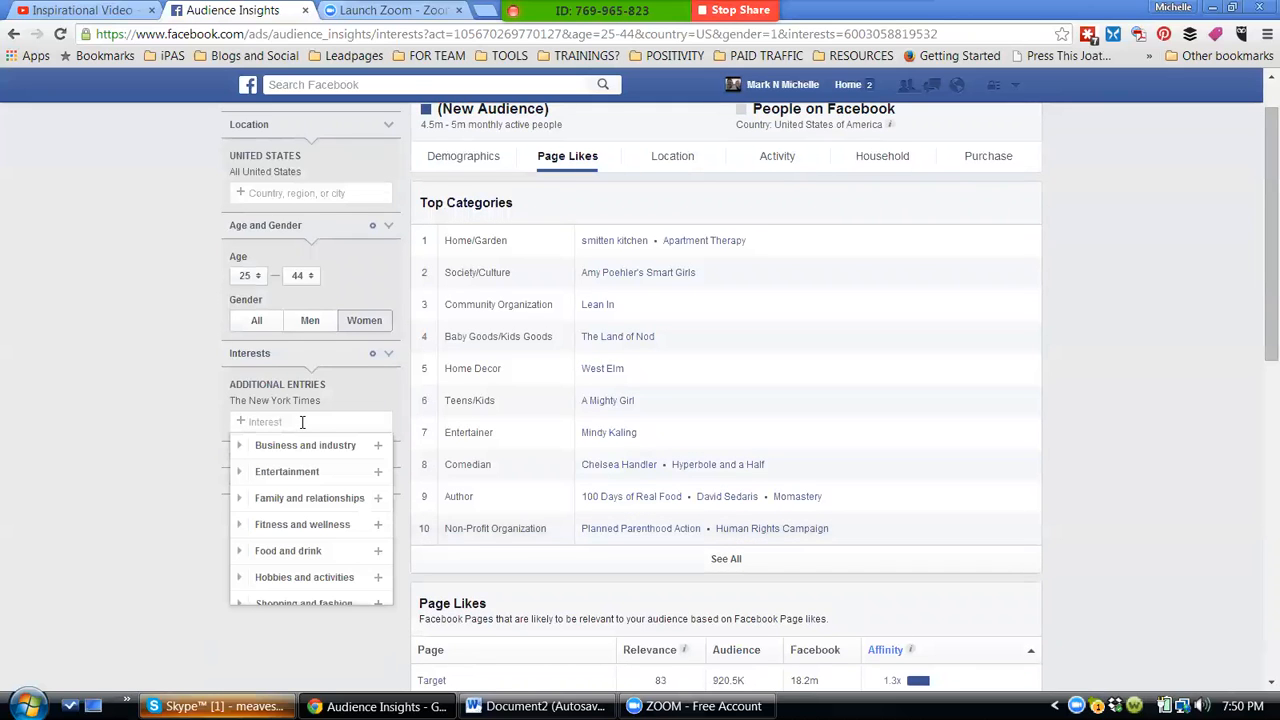
pyautogui.write('enterpre')
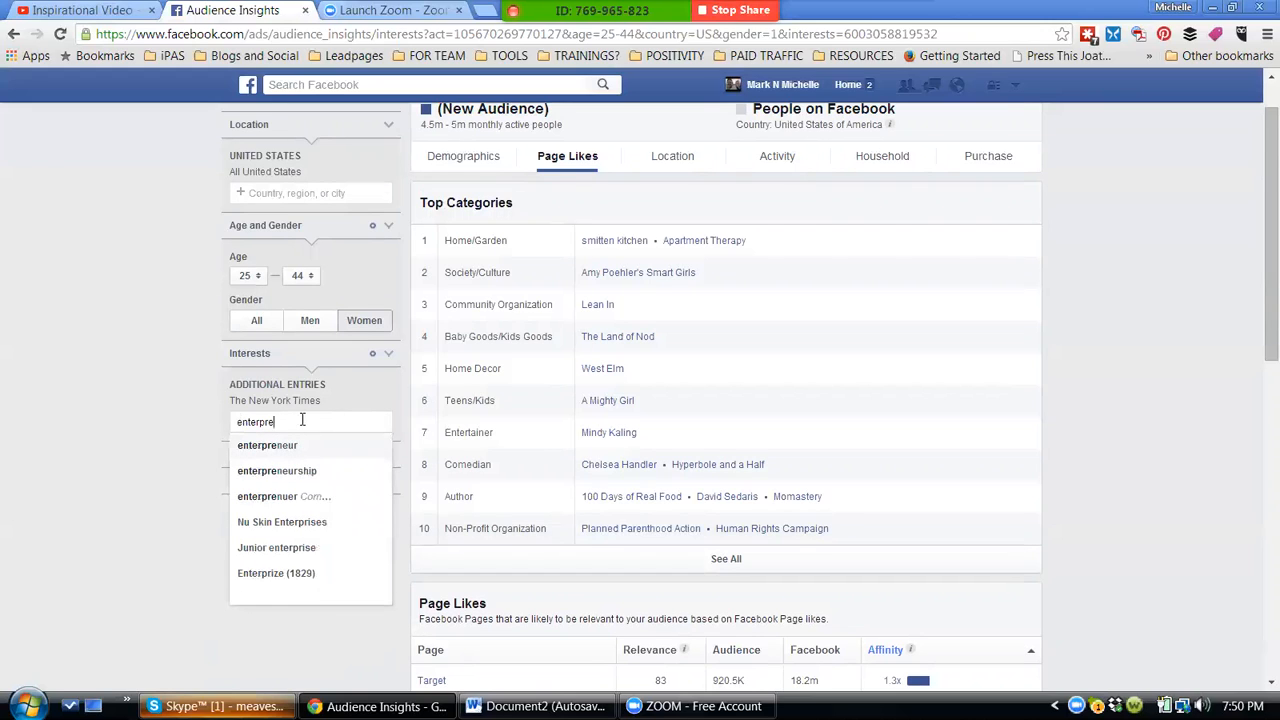
pyautogui.write('neur')
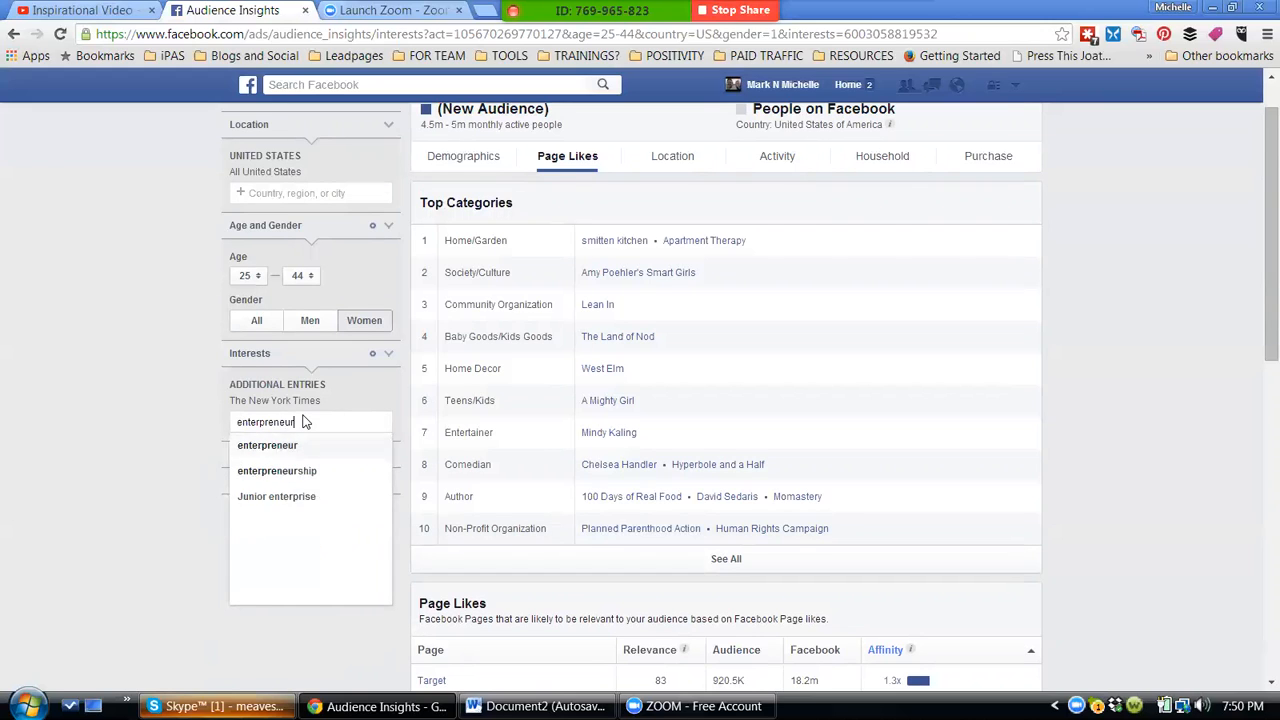
pyautogui.press('BackSpace')
pyautogui.press('BackSpace')
pyautogui.press('BackSpace')
pyautogui.press('BackSpace')
pyautogui.press('BackSpace')
pyautogui.press('BackSpace')
pyautogui.press('BackSpace')
pyautogui.press('BackSpace')
pyautogui.press('BackSpace')
pyautogui.write('r')
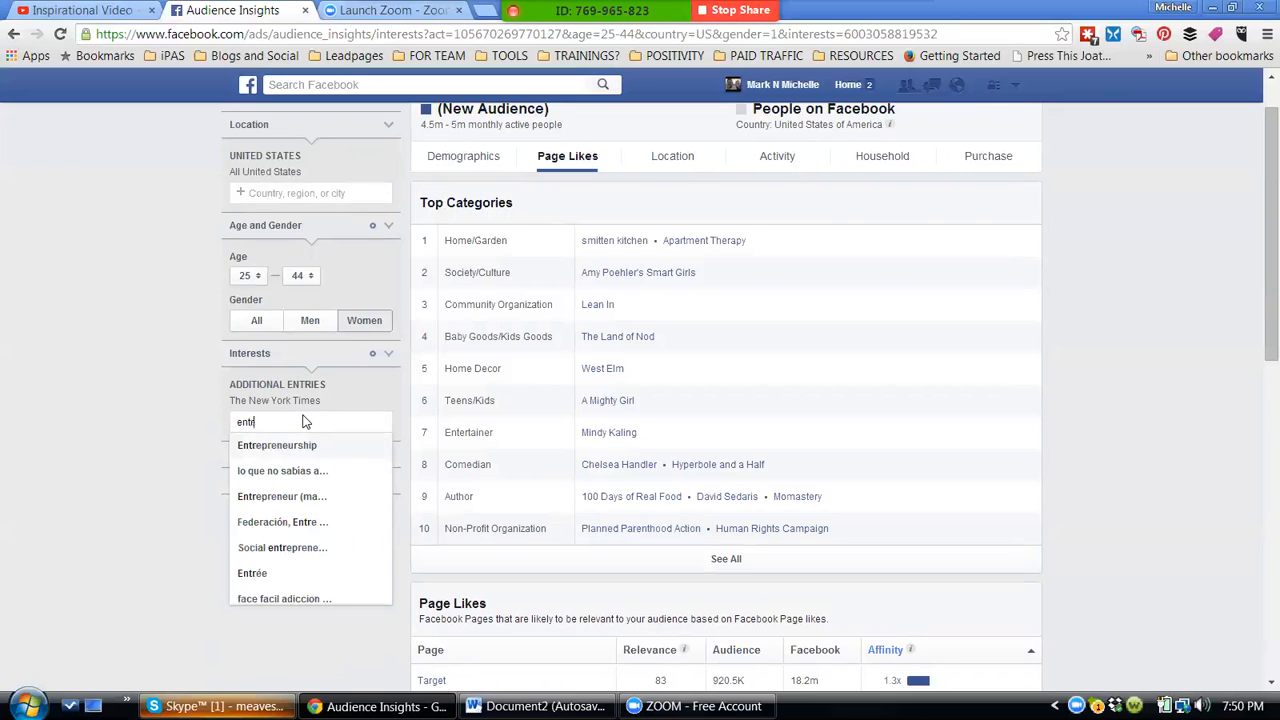
pyautogui.write('epreneur')
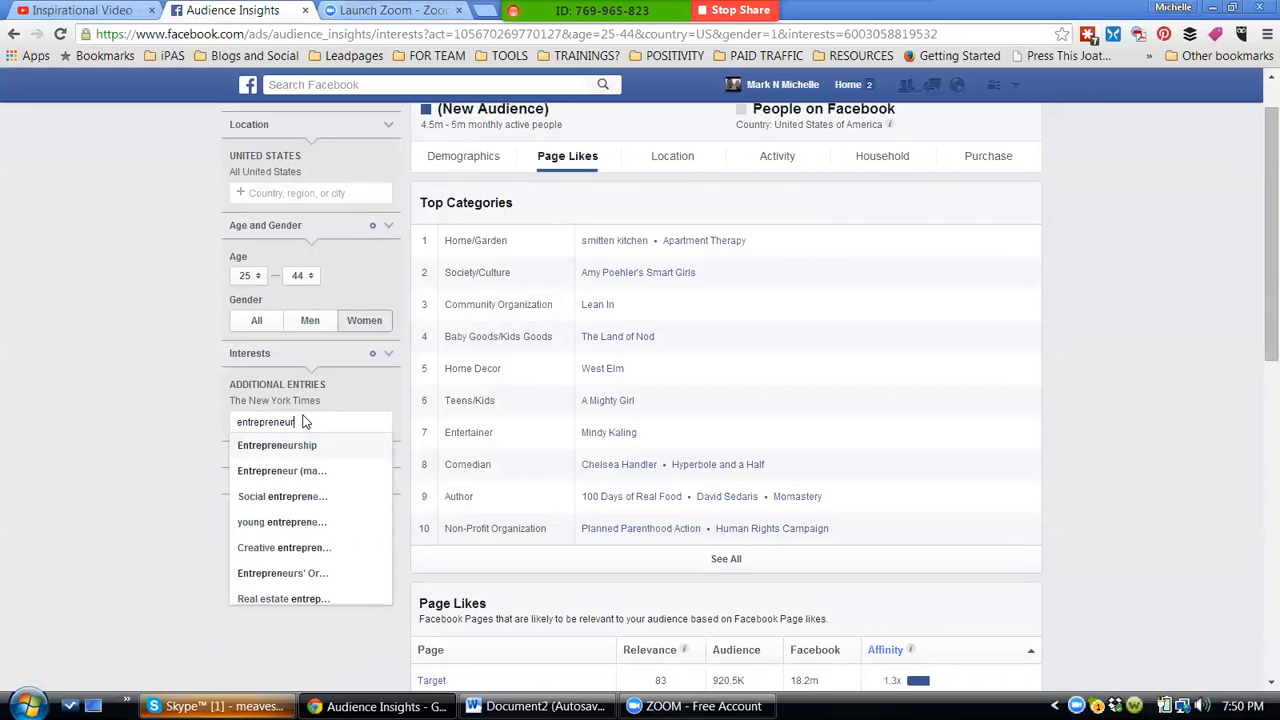
pyautogui.click(297, 472)
# - Add forbeswoman back to the audience's interests, alongside Entrepreneur (magazine) and The New York Times
pyautogui.write('for')
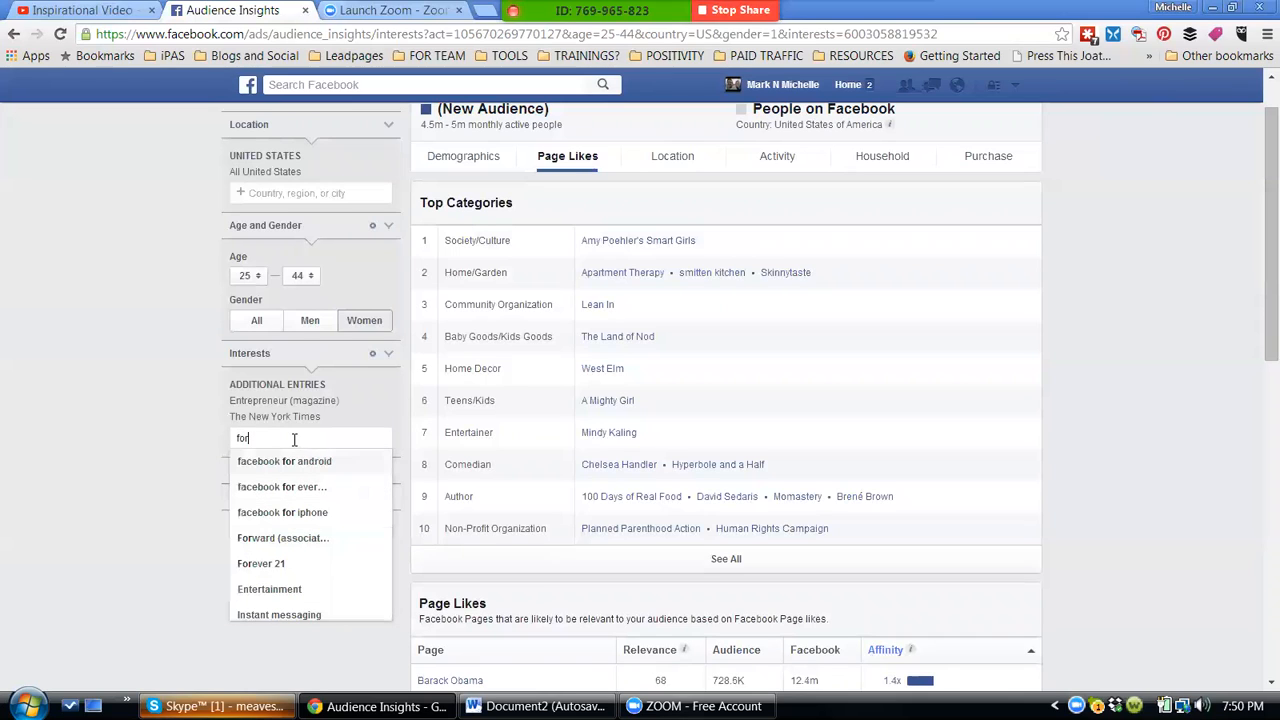
pyautogui.write('bes')
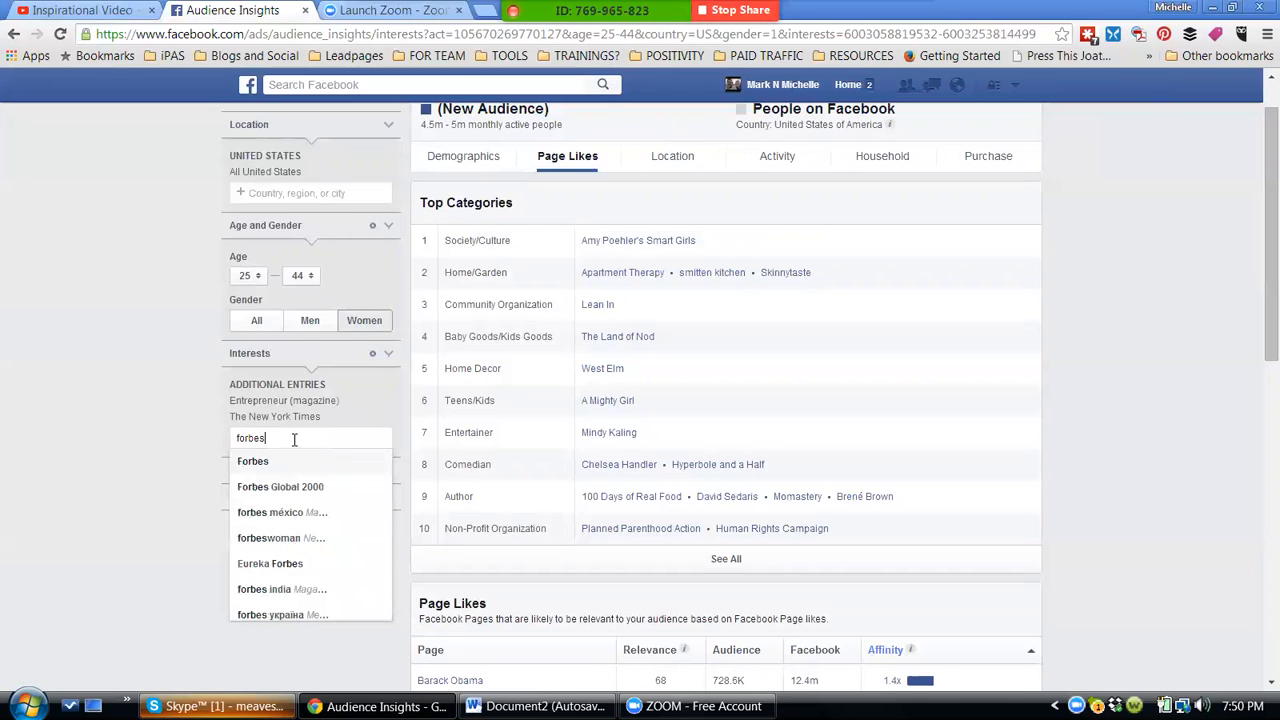
pyautogui.write('woman')
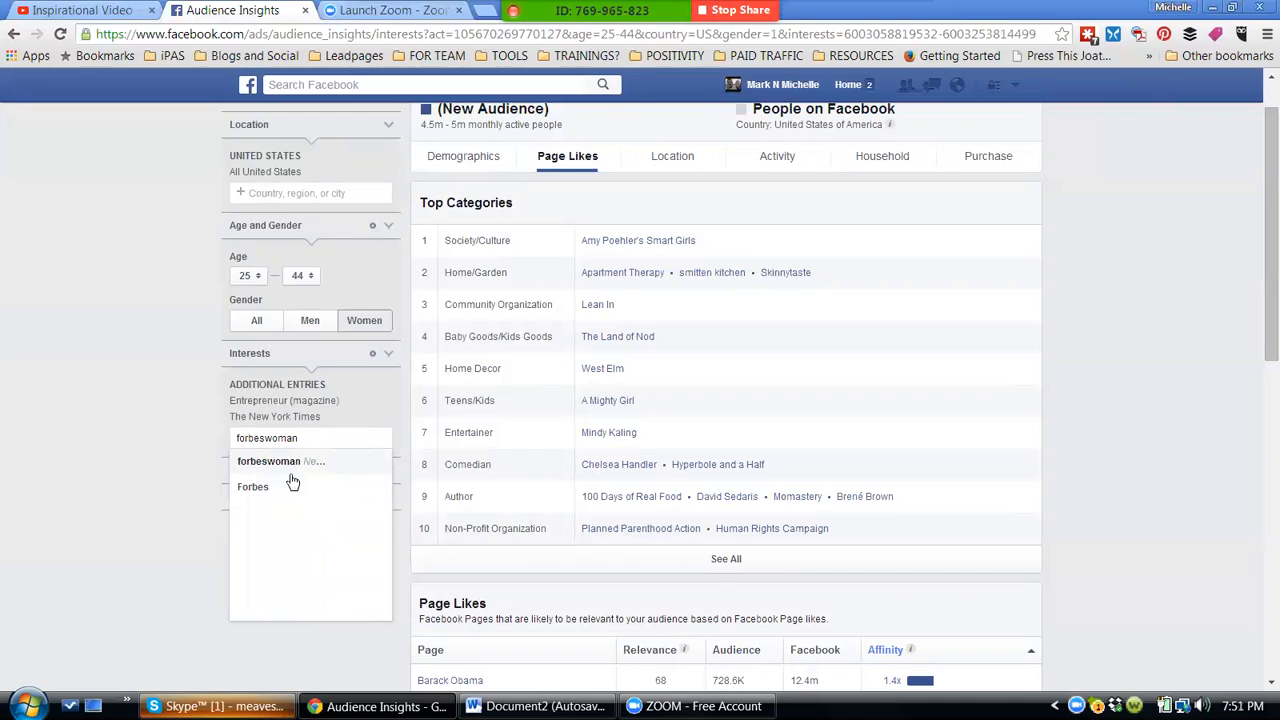
pyautogui.click(293, 465)
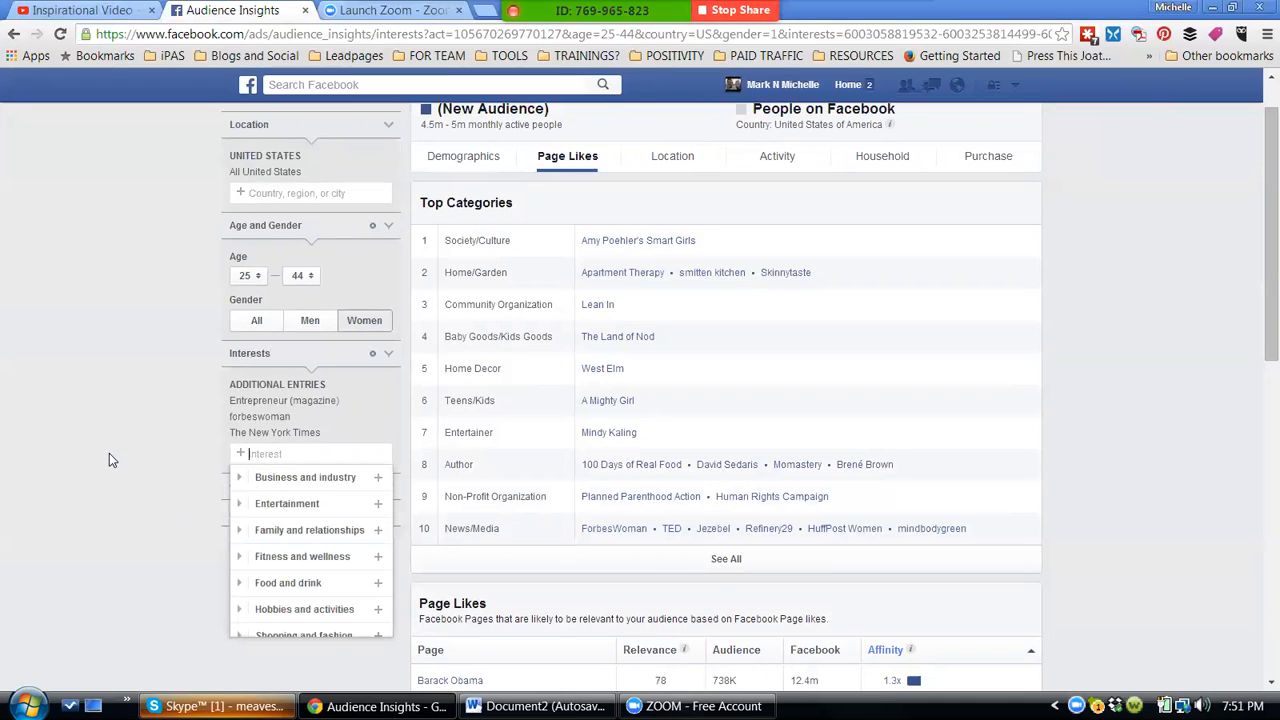
# - Remove The New York Times from the audience's interests, keeping Entrepreneur (magazine) and forbeswoman
pyautogui.click(390, 437)
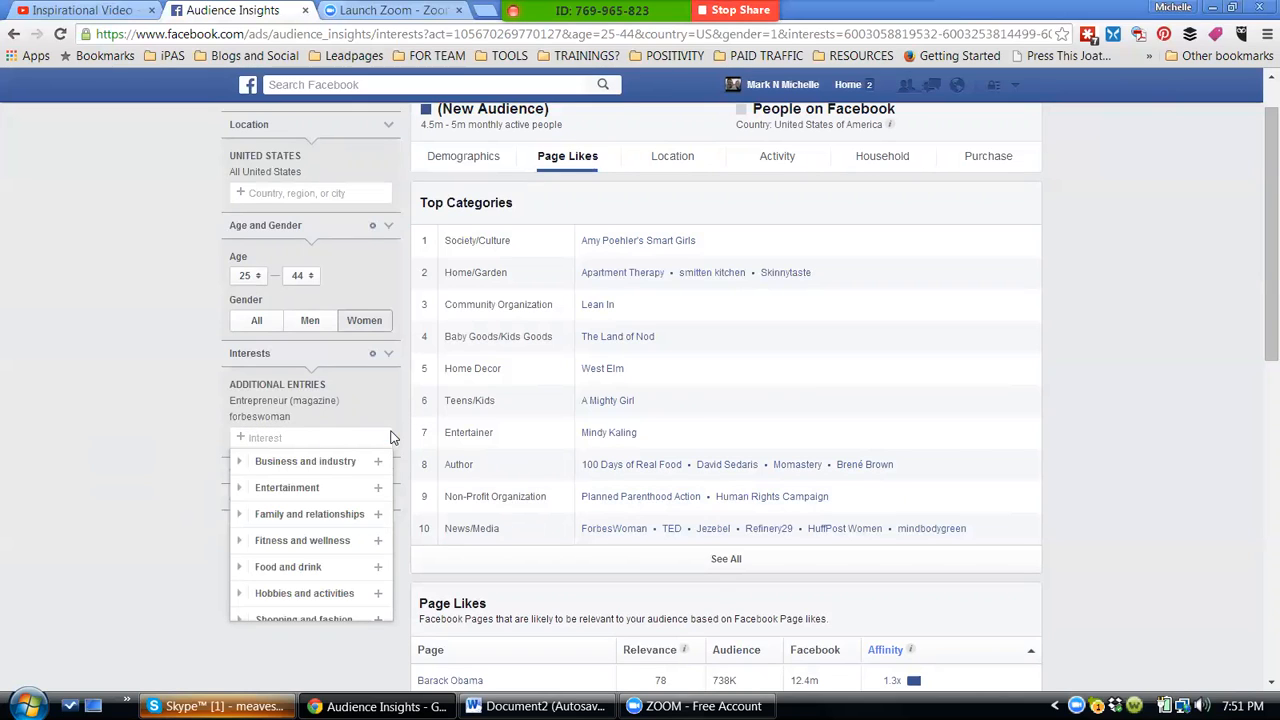
pyautogui.click(1222, 407)
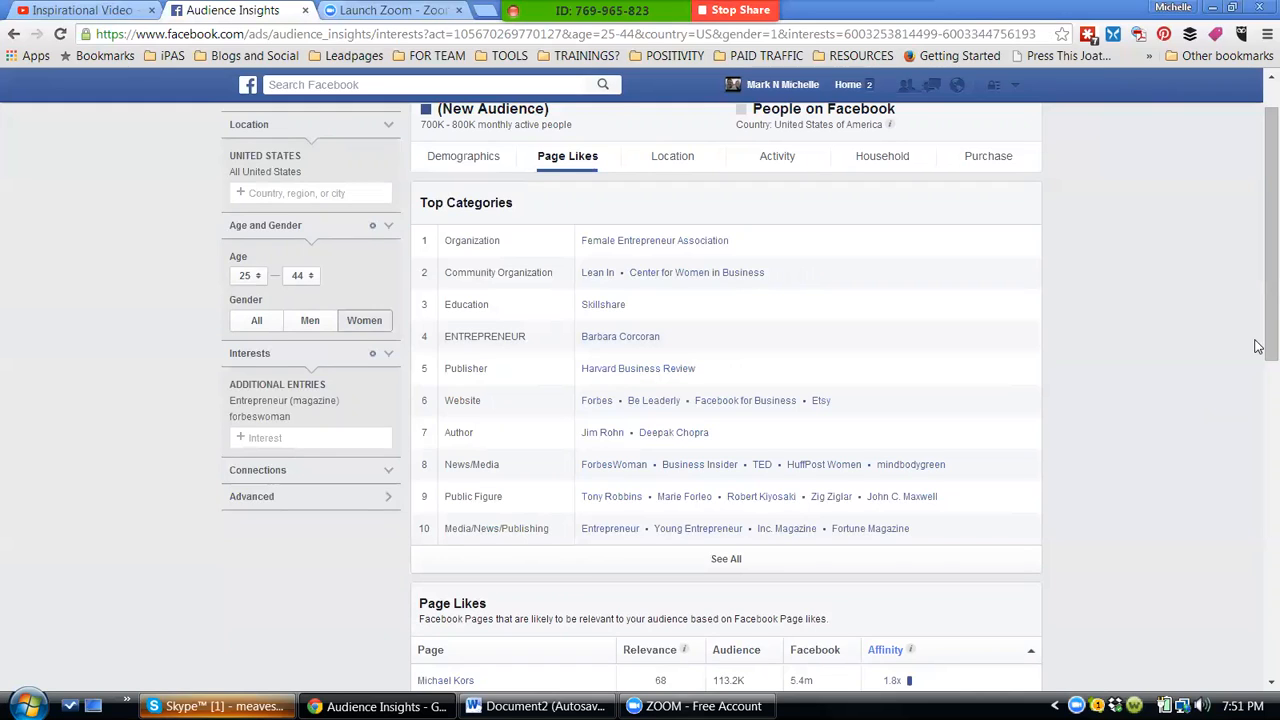
# - Start creating an ad from this audience, choosing Power Editor as the tool
pyautogui.moveTo(1258, 270); pyautogui.dragTo(1258, 236)
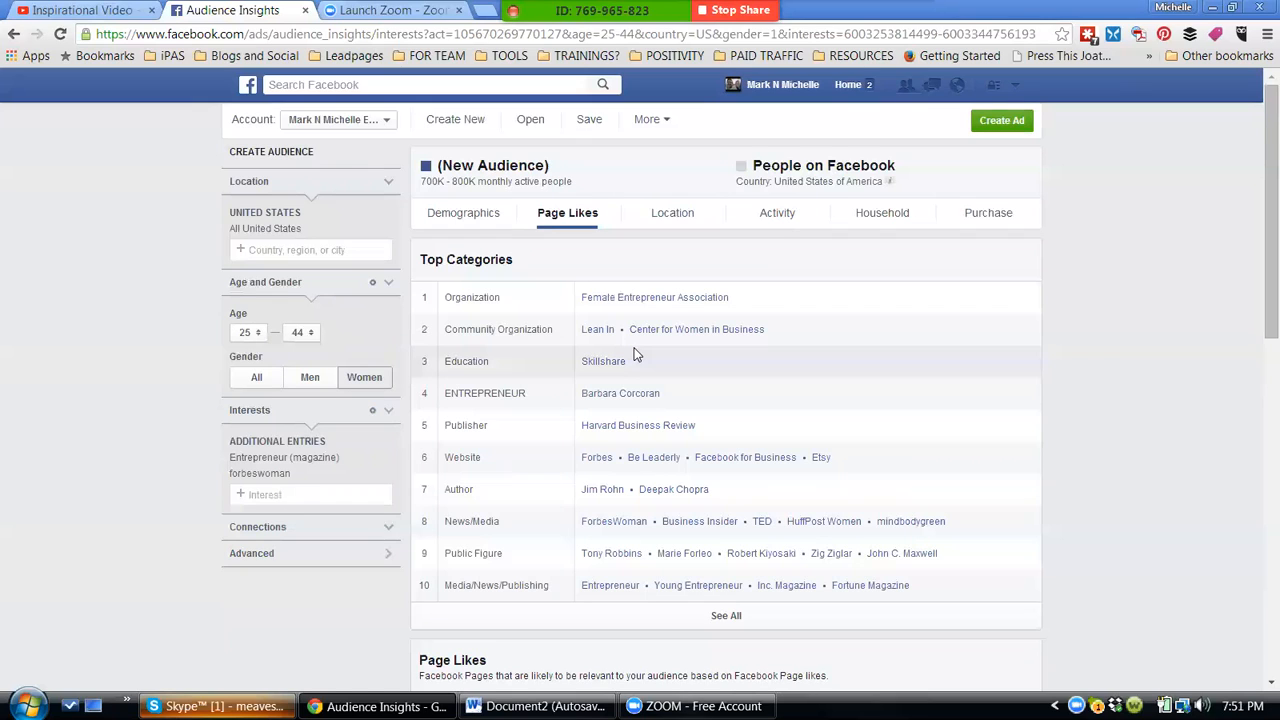
pyautogui.click(988, 121)
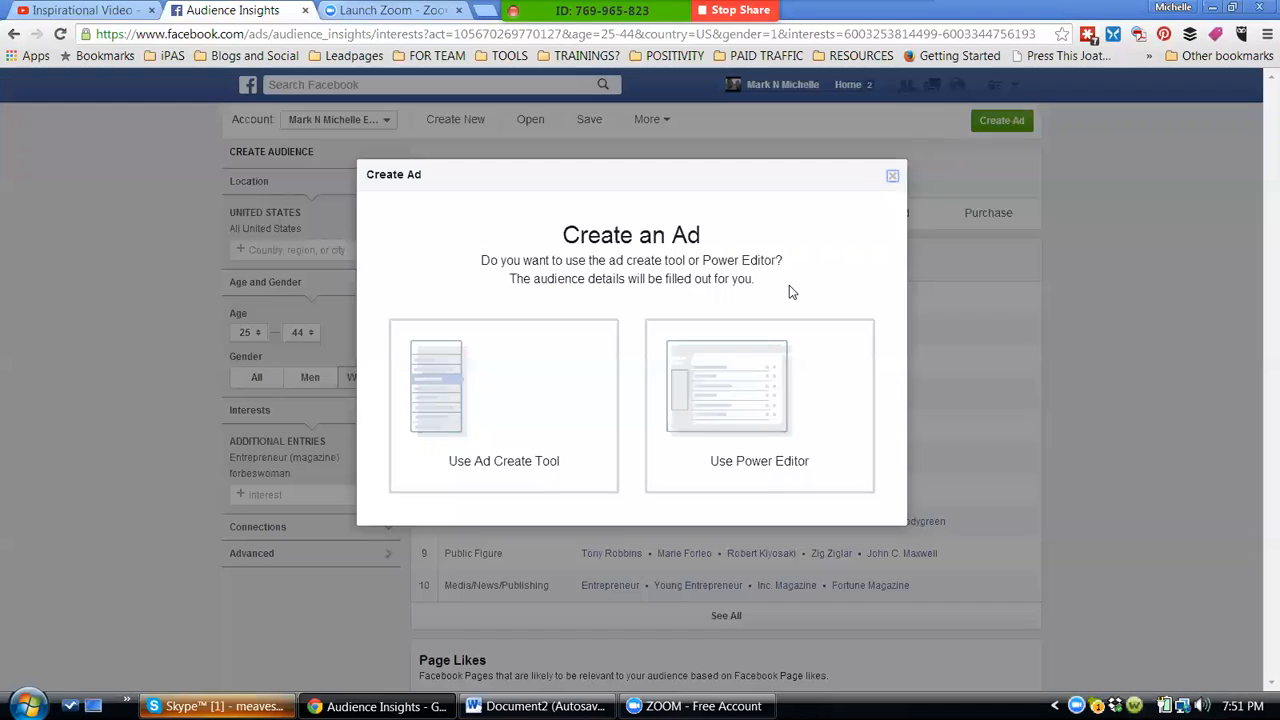
pyautogui.click(723, 386)
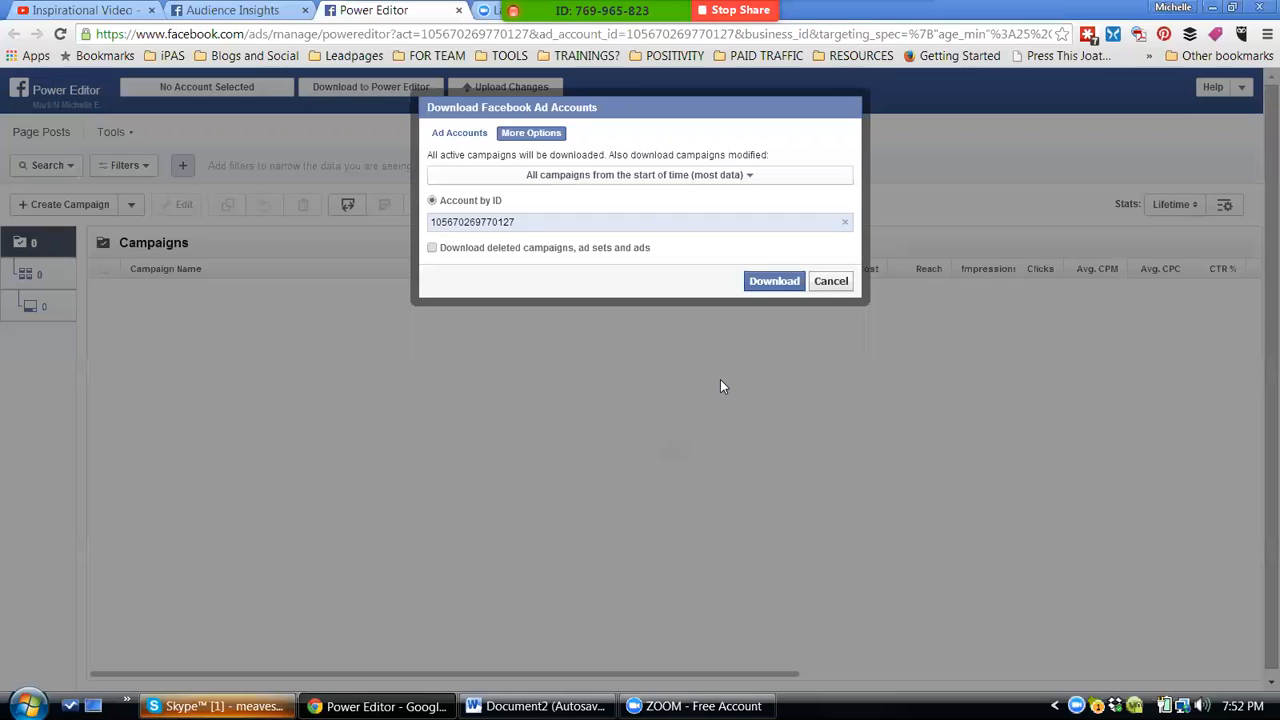
pyautogui.click(826, 284)
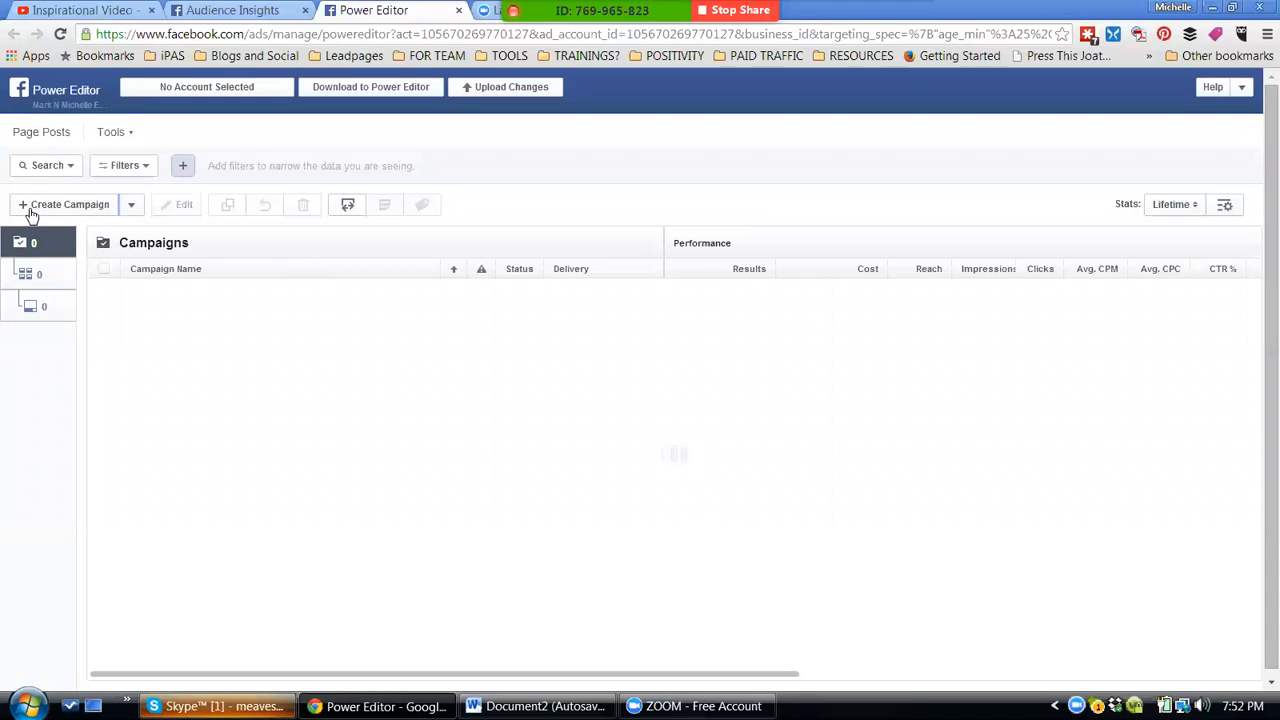
pyautogui.click(131, 205)
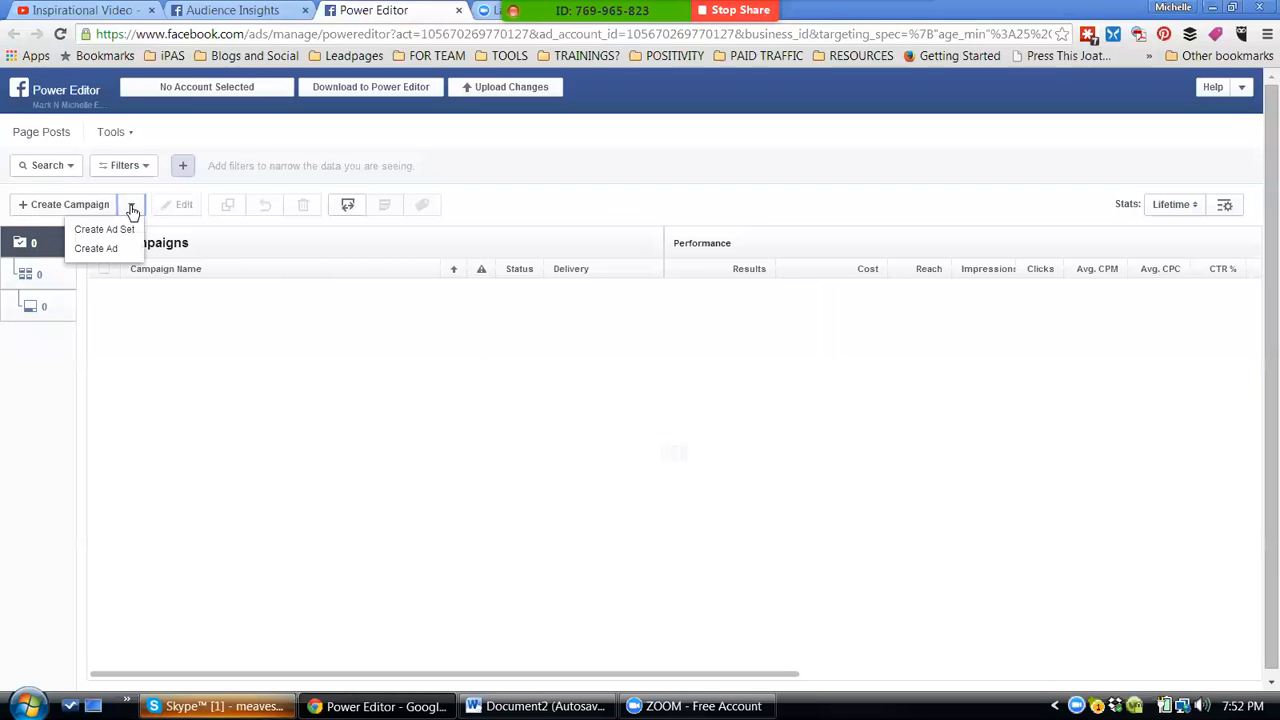
pyautogui.click(112, 251)
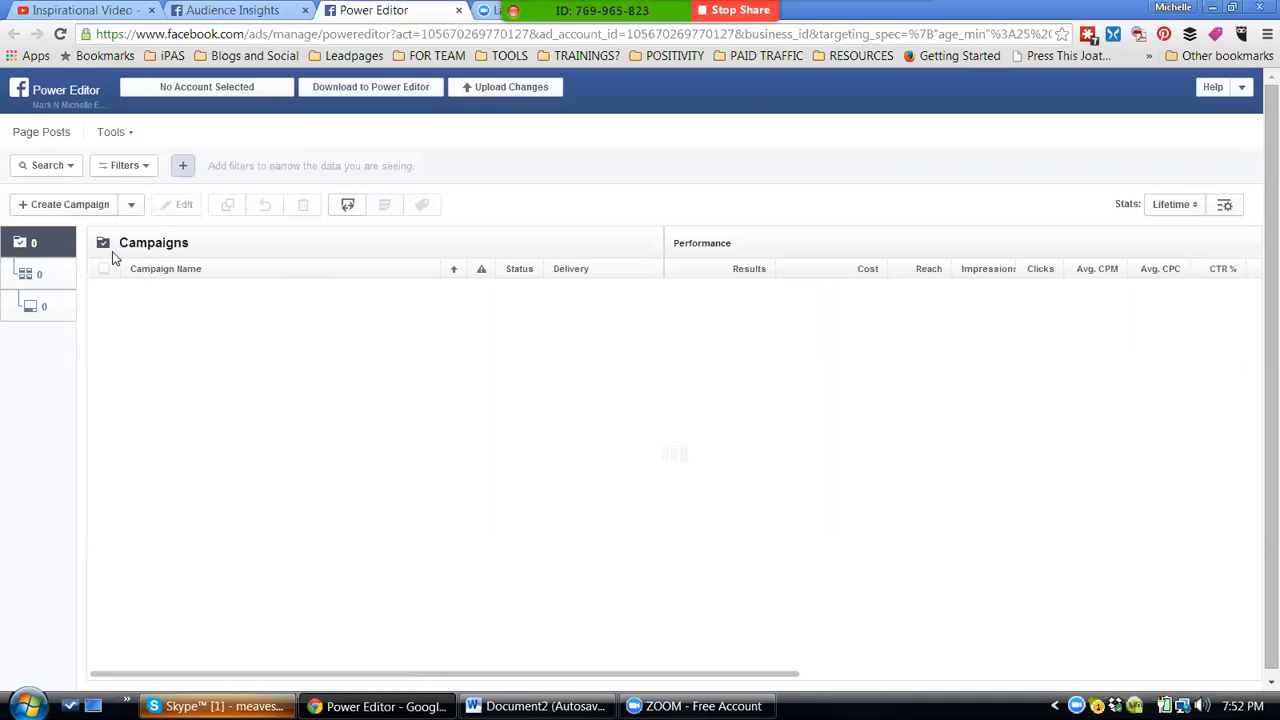
pyautogui.click(232, 11)
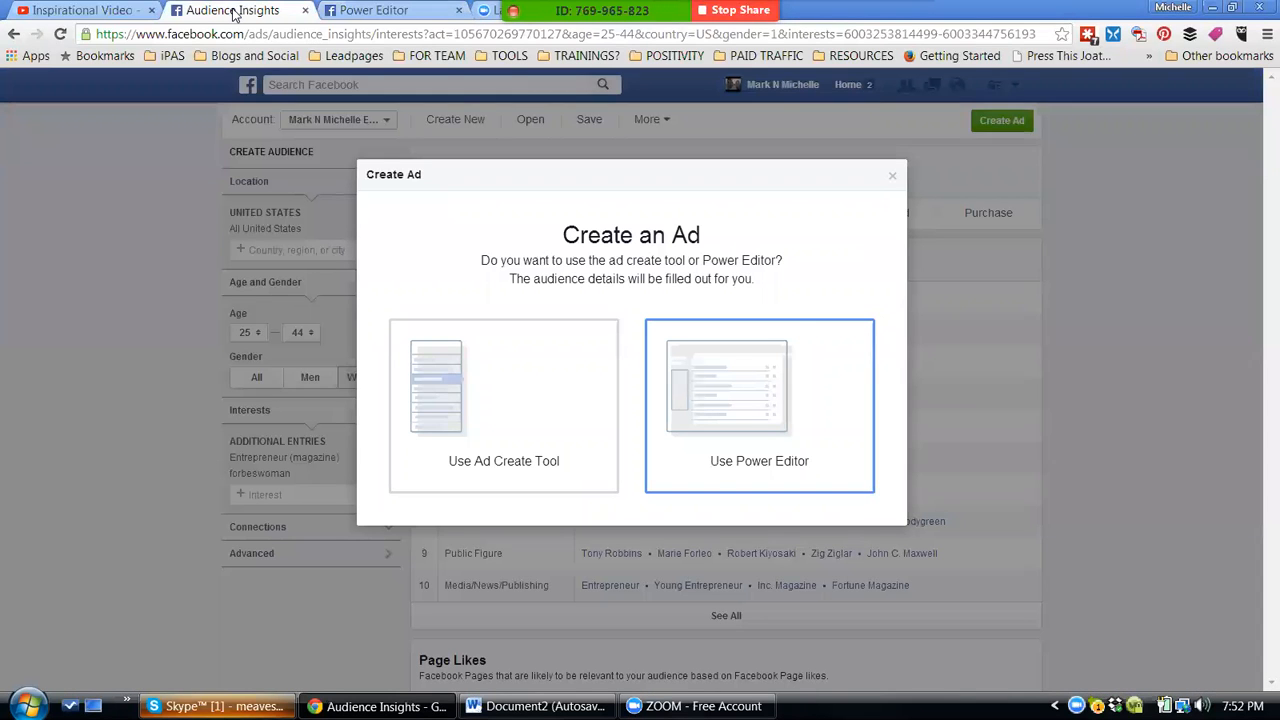
pyautogui.click(400, 11)
pyautogui.hotkey('ctrl', 'w')
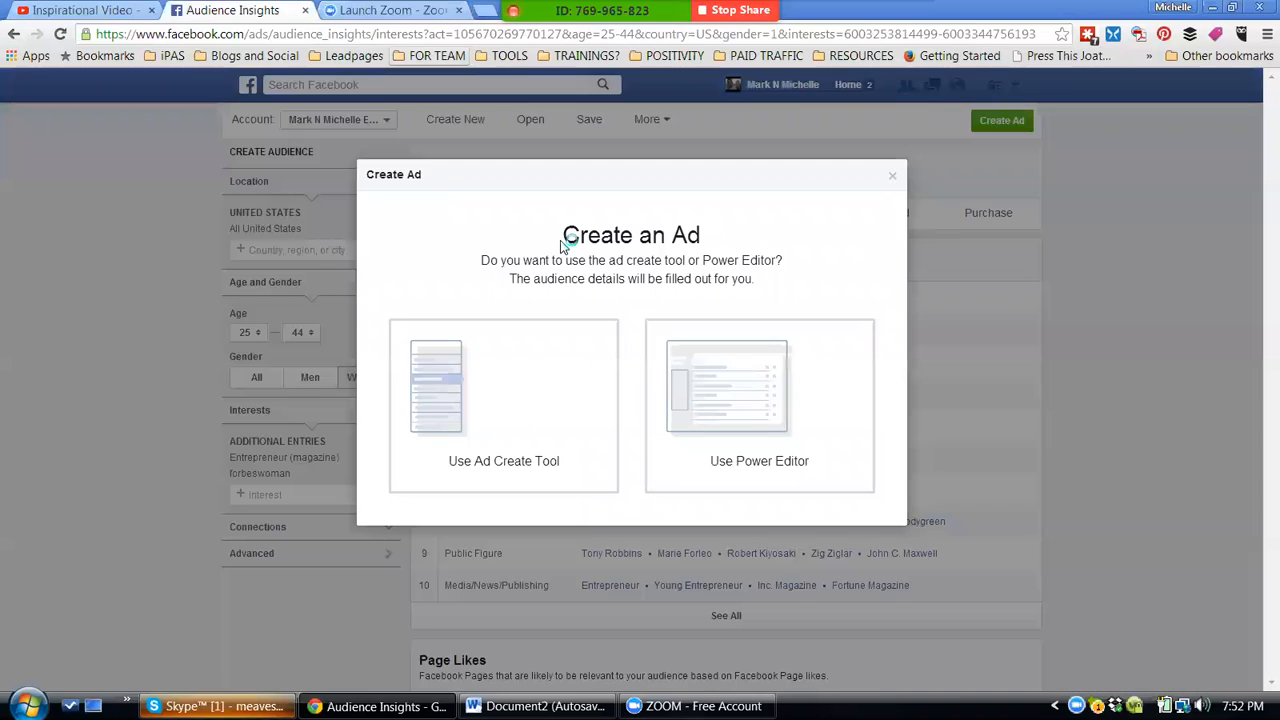
pyautogui.click(519, 417)
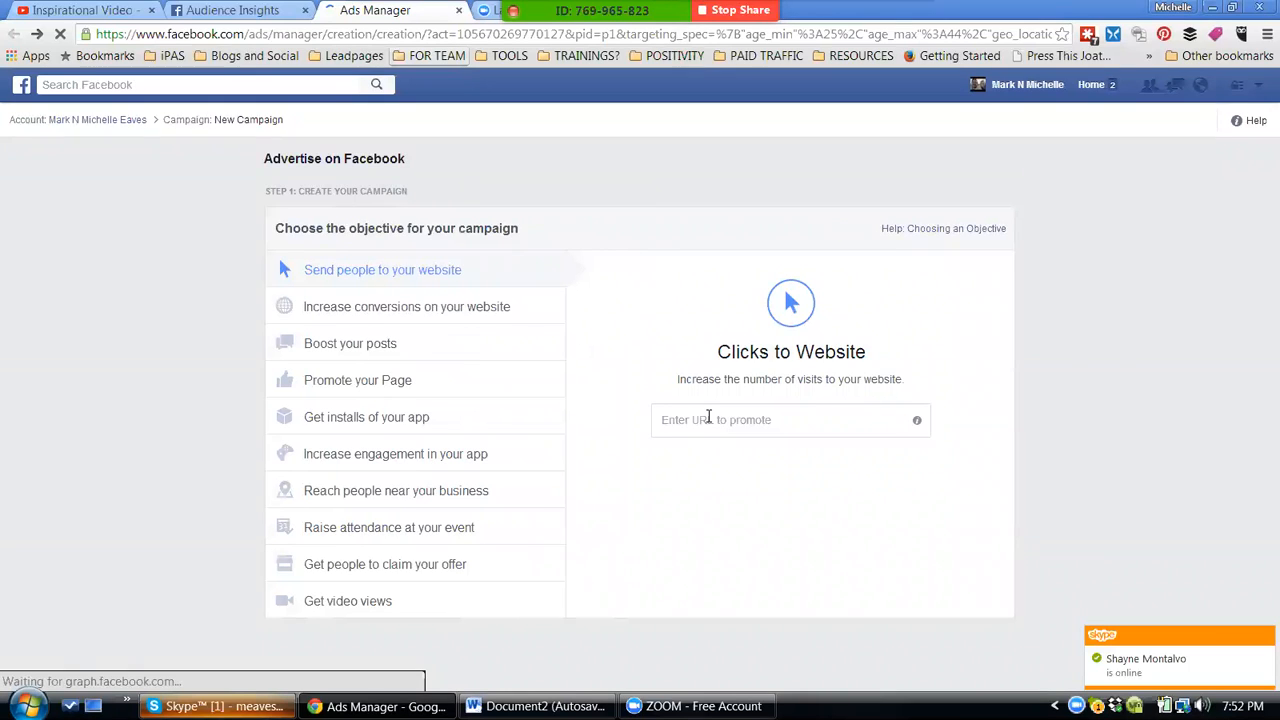
pyautogui.write('http://www.marknmichelle.com/')
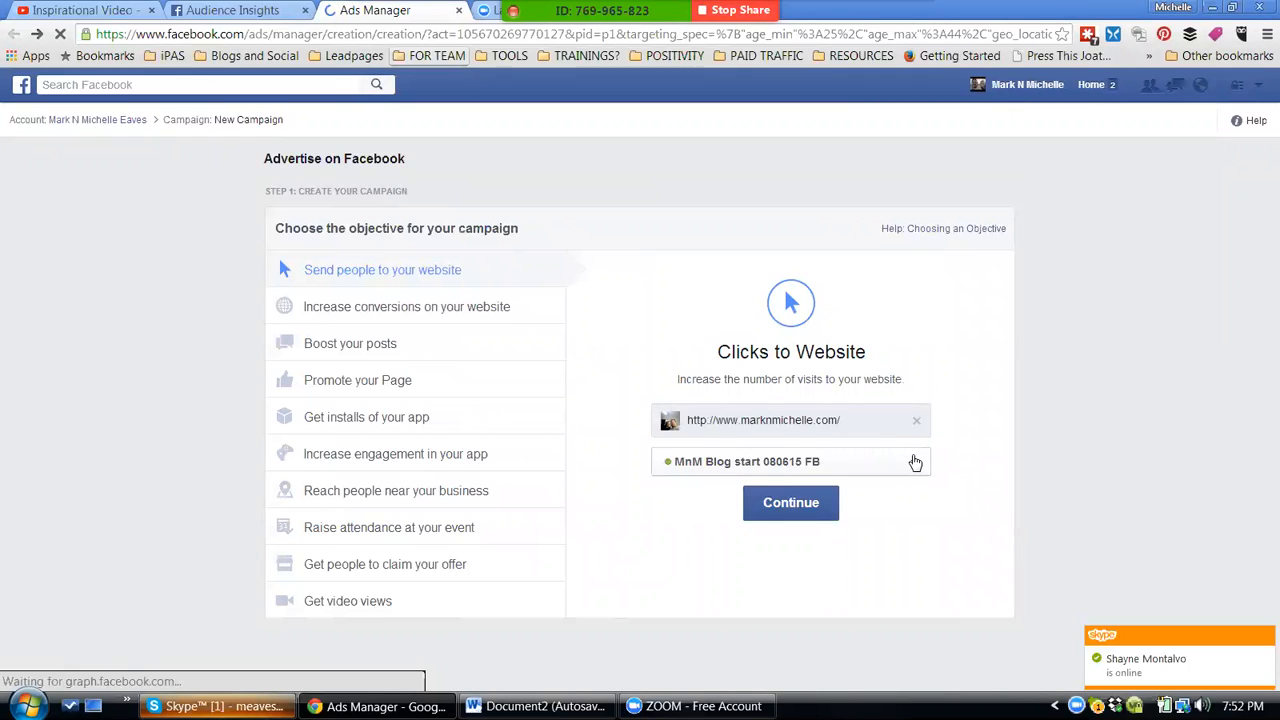
pyautogui.click(915, 462)
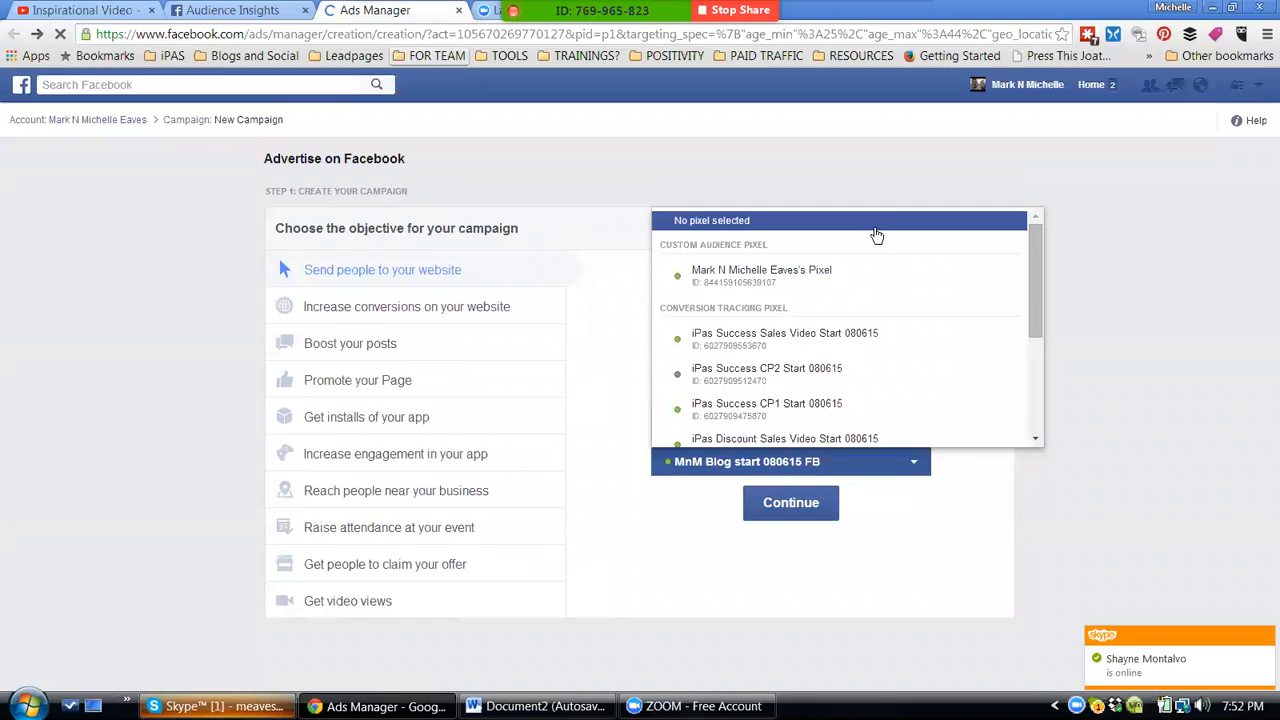
pyautogui.click(876, 235)
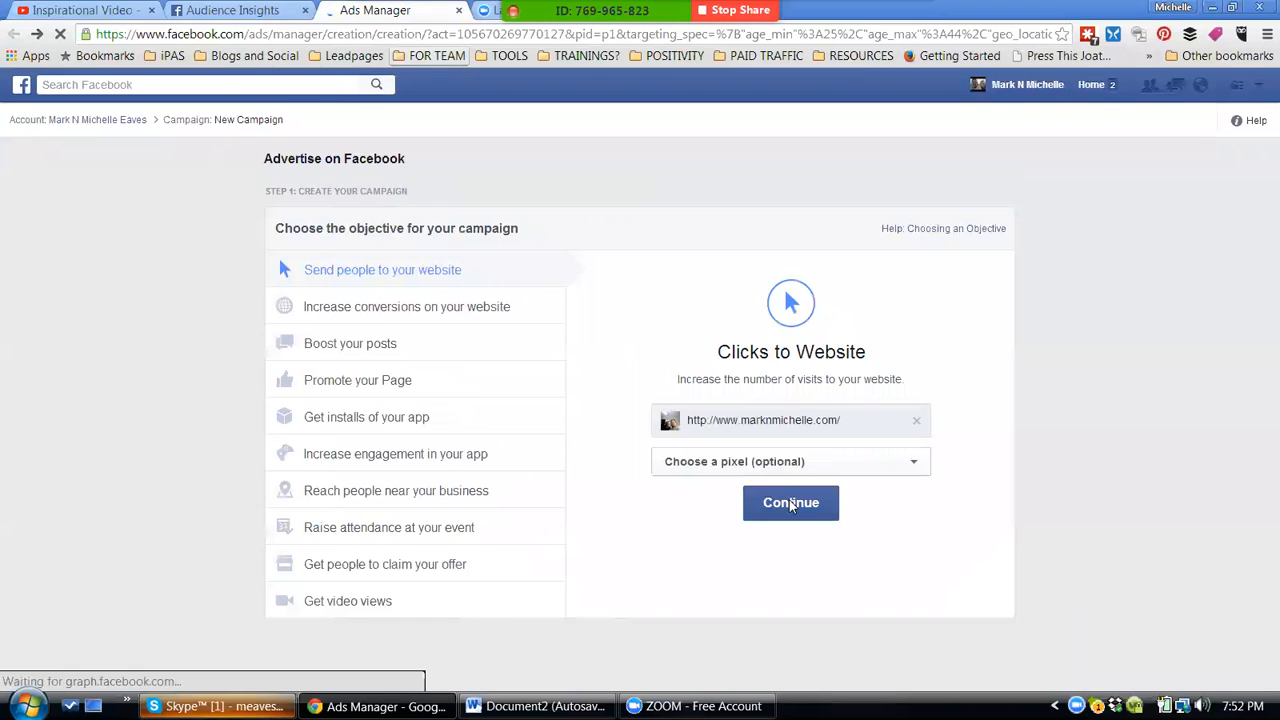
pyautogui.click(791, 503)
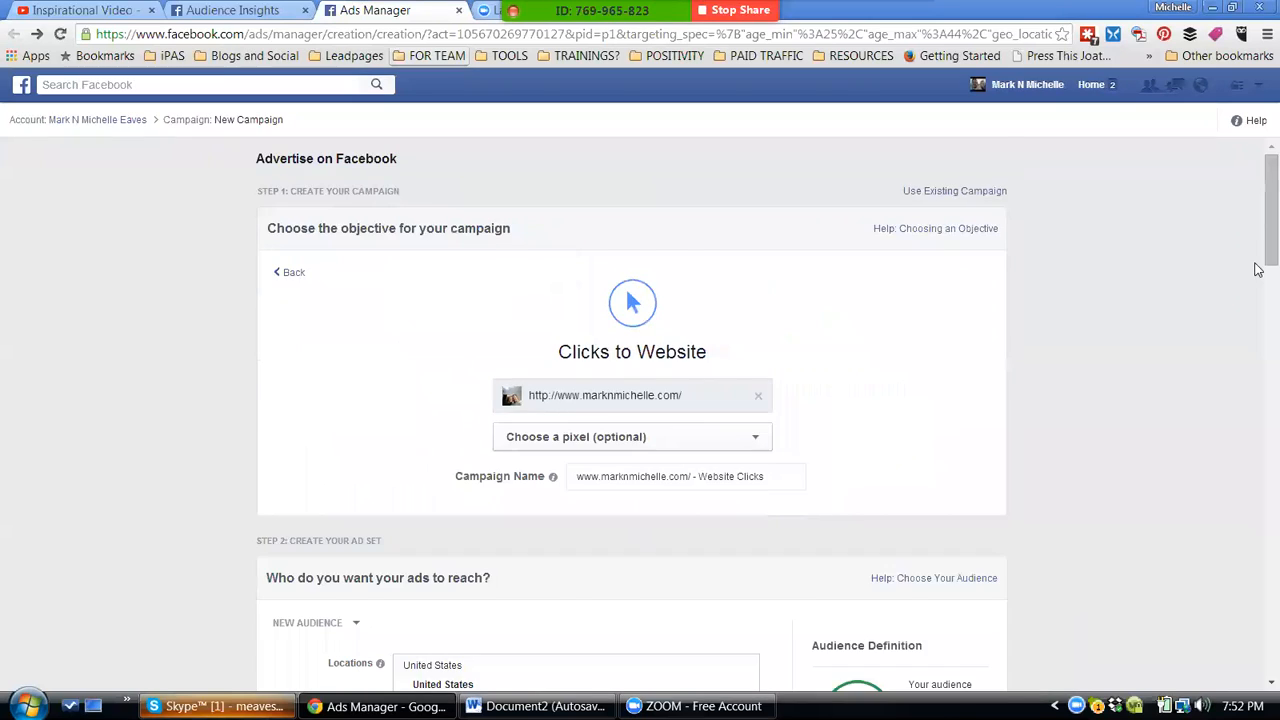
# - Set the ad set audience's language to English (All)
pyautogui.moveTo(1259, 224); pyautogui.dragTo(1258, 270)
pyautogui.scroll(-1, 728, 266)
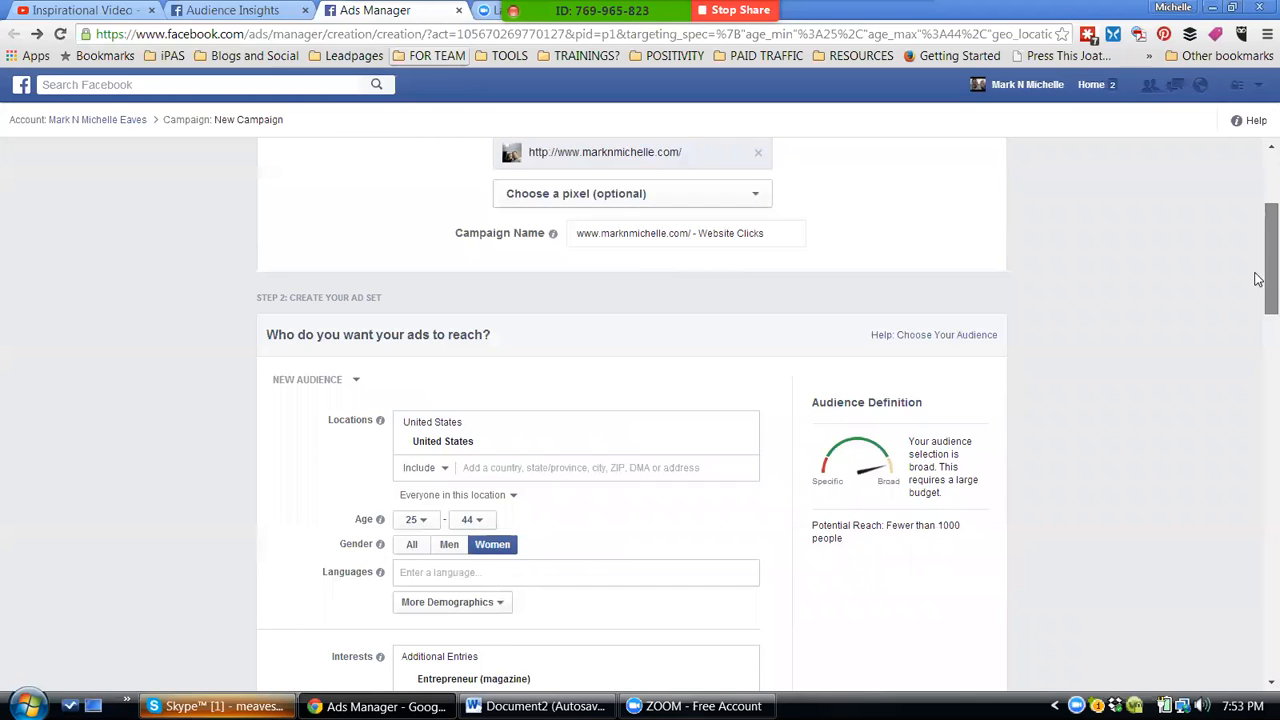
pyautogui.scroll(-2, 603, 248)
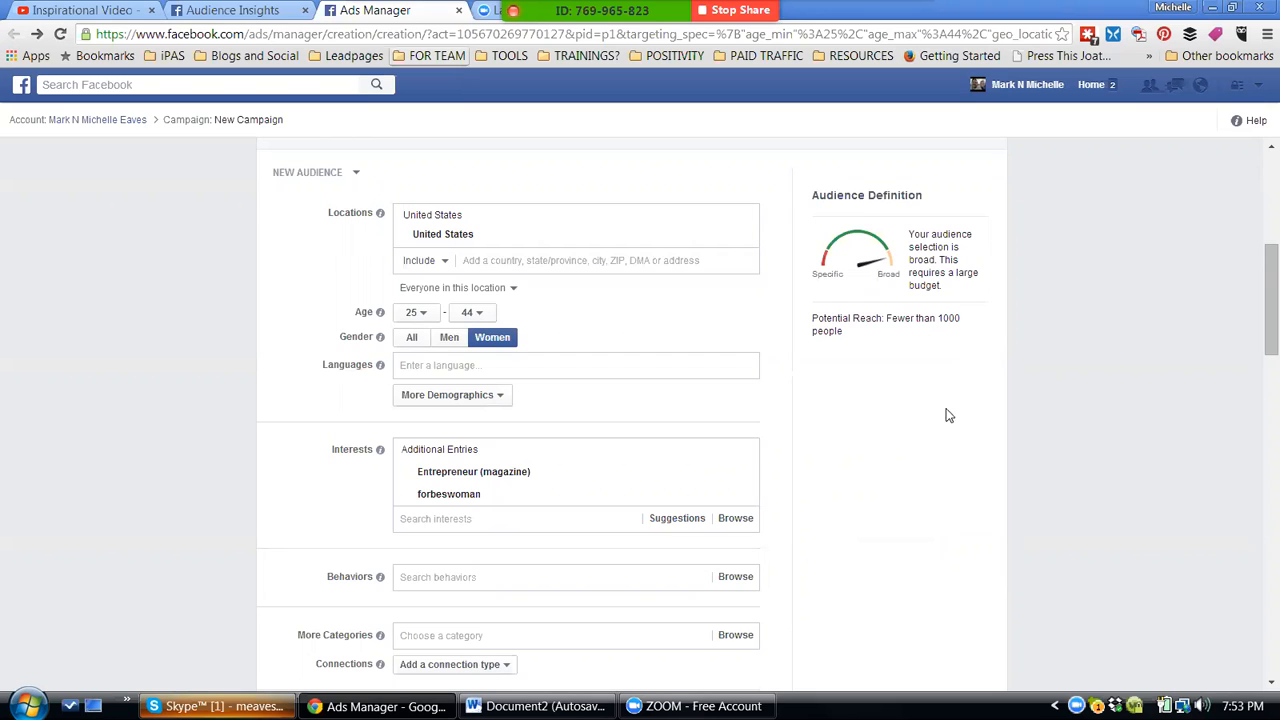
pyautogui.click(550, 366)
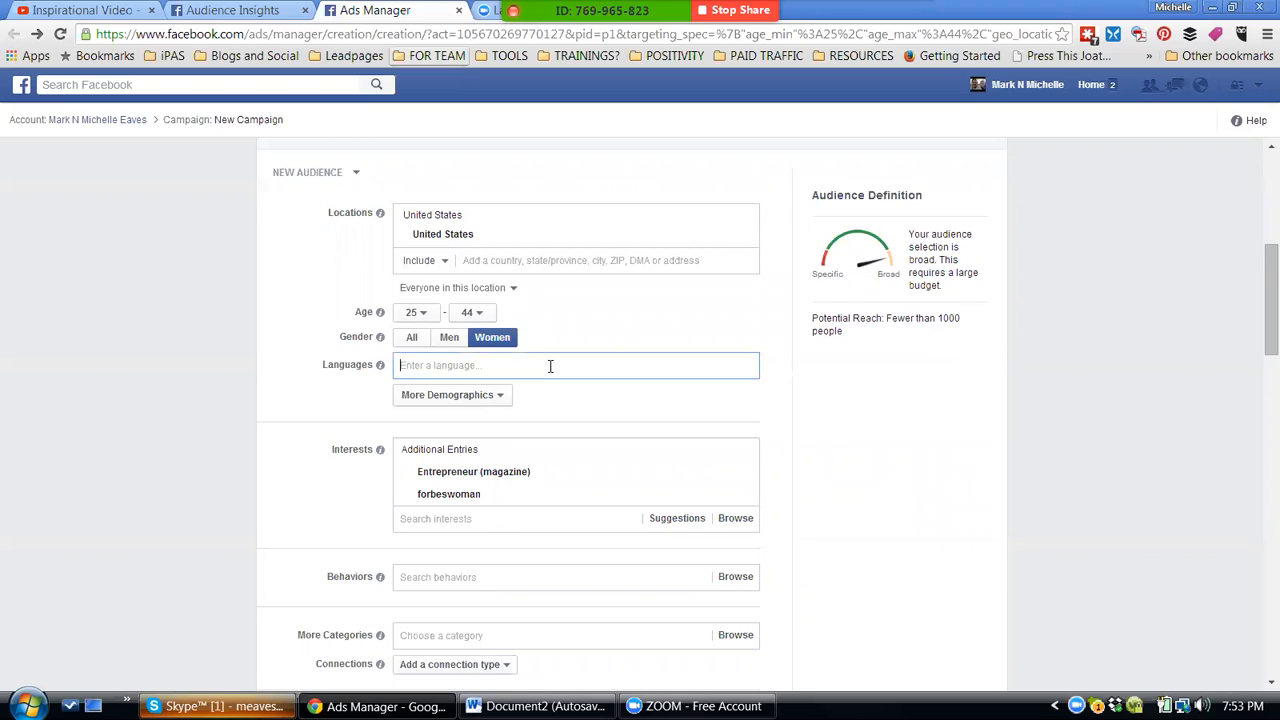
pyautogui.write('en')
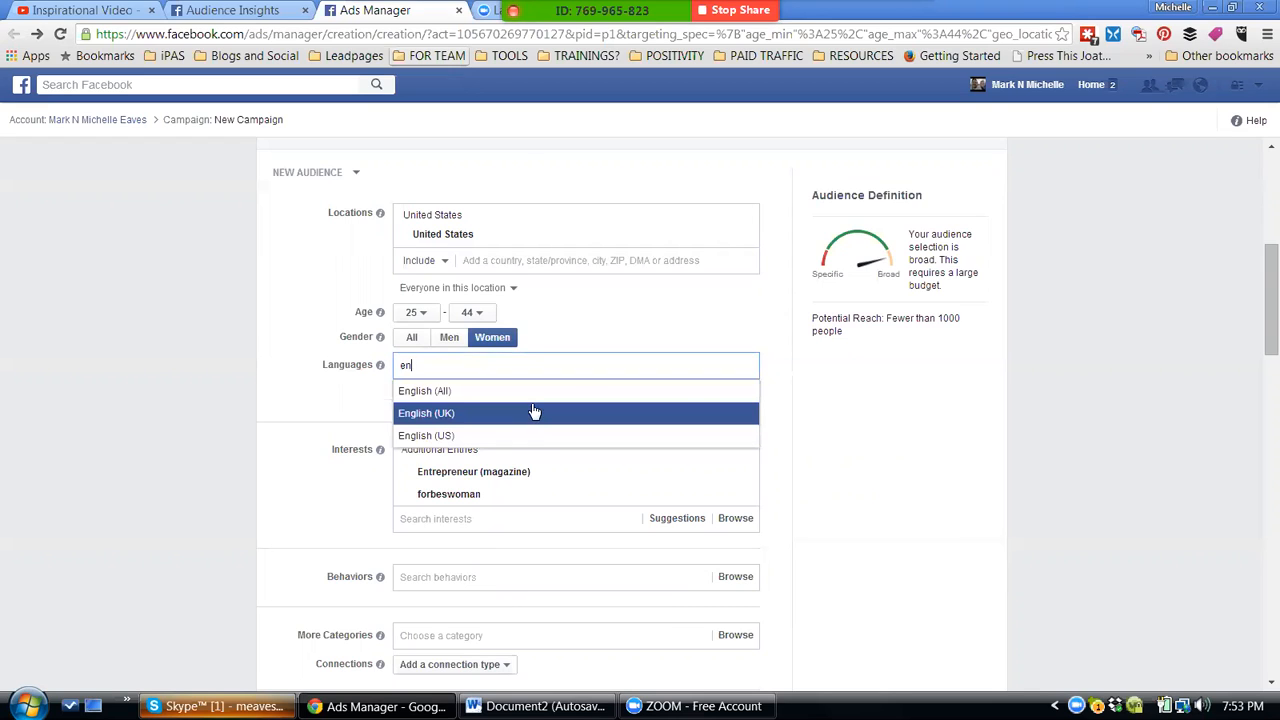
pyautogui.click(534, 400)
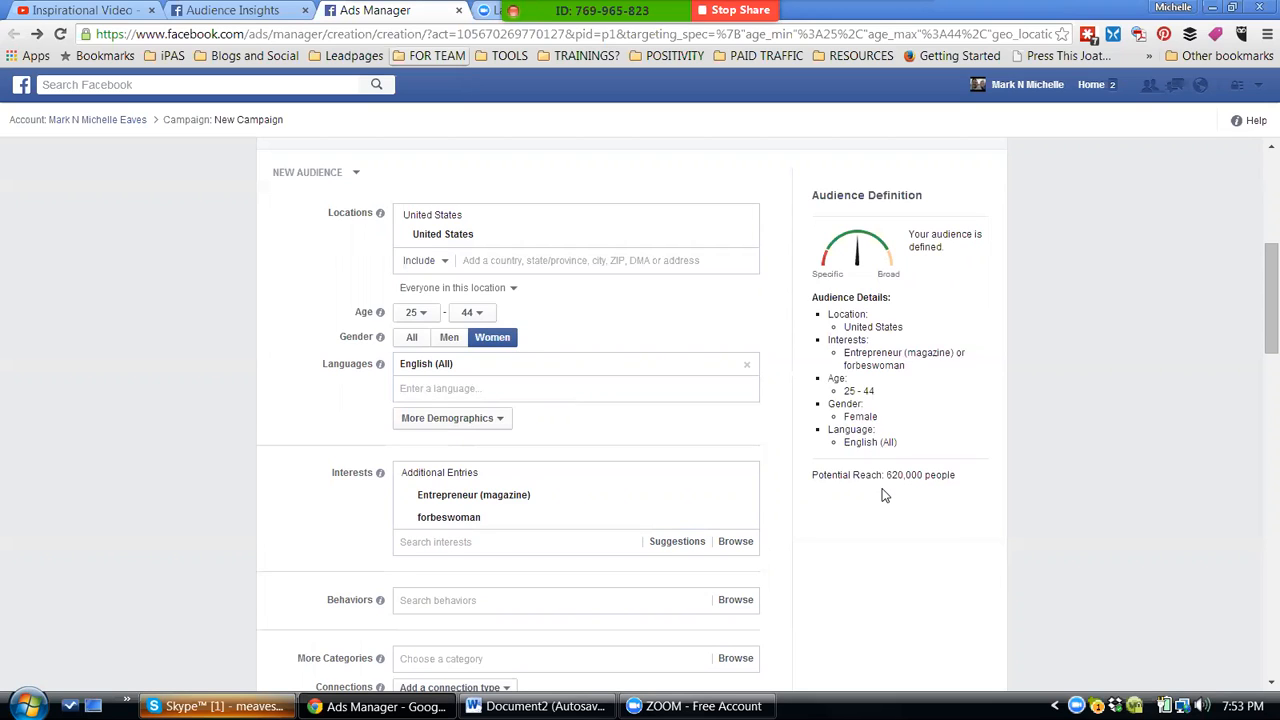
# - Try adding the suggested interest Inc. (magazine) to the ad set's audience, and remove it again
pyautogui.scroll(-2, 1258, 298)
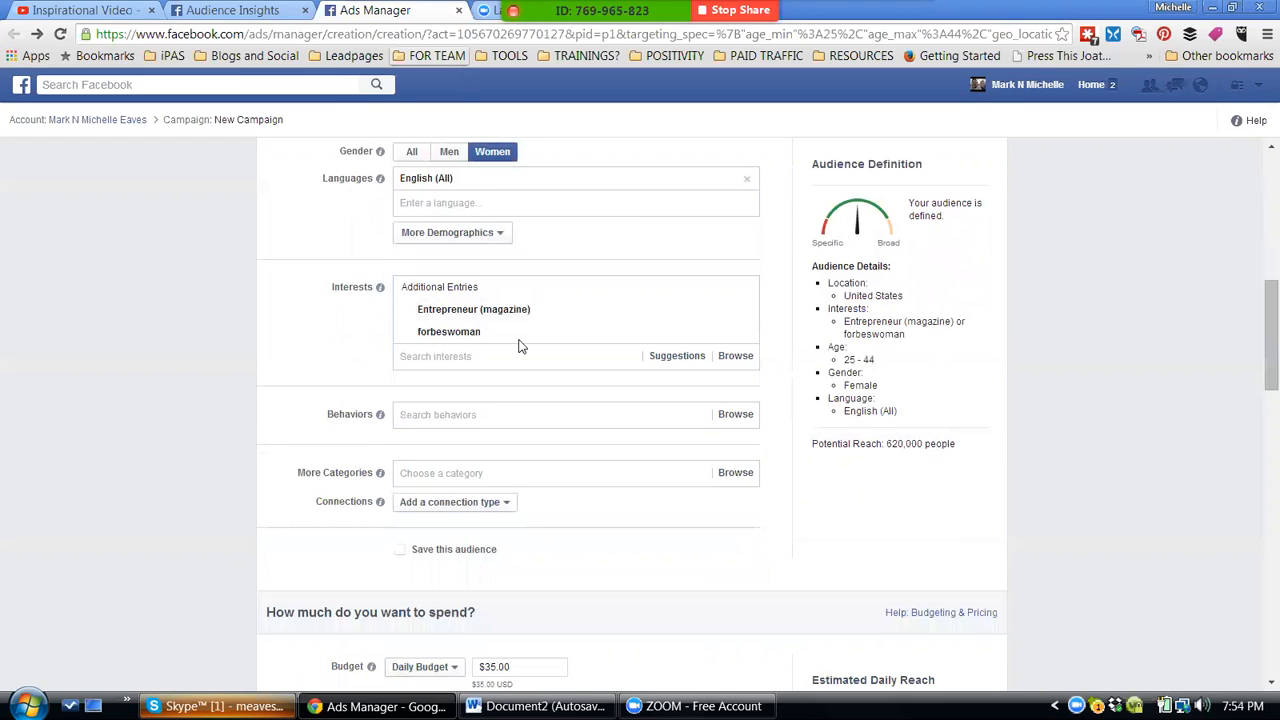
pyautogui.moveTo(510, 336)
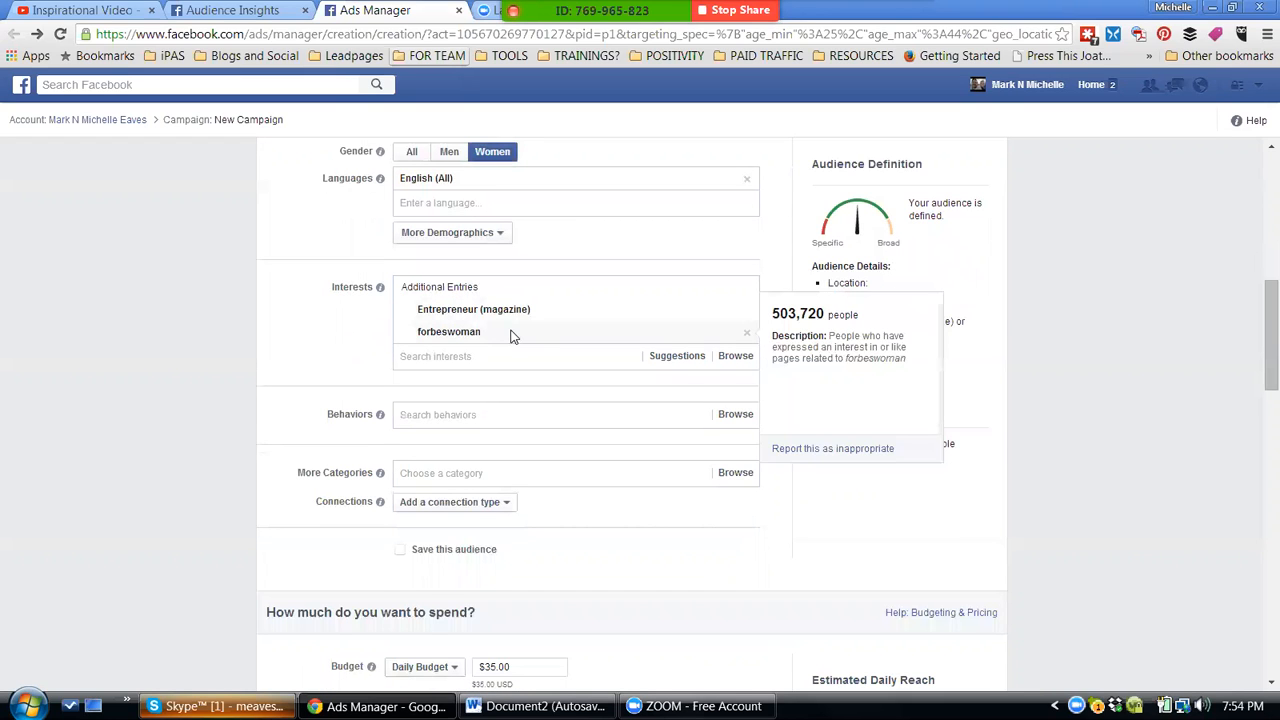
pyautogui.click(698, 366)
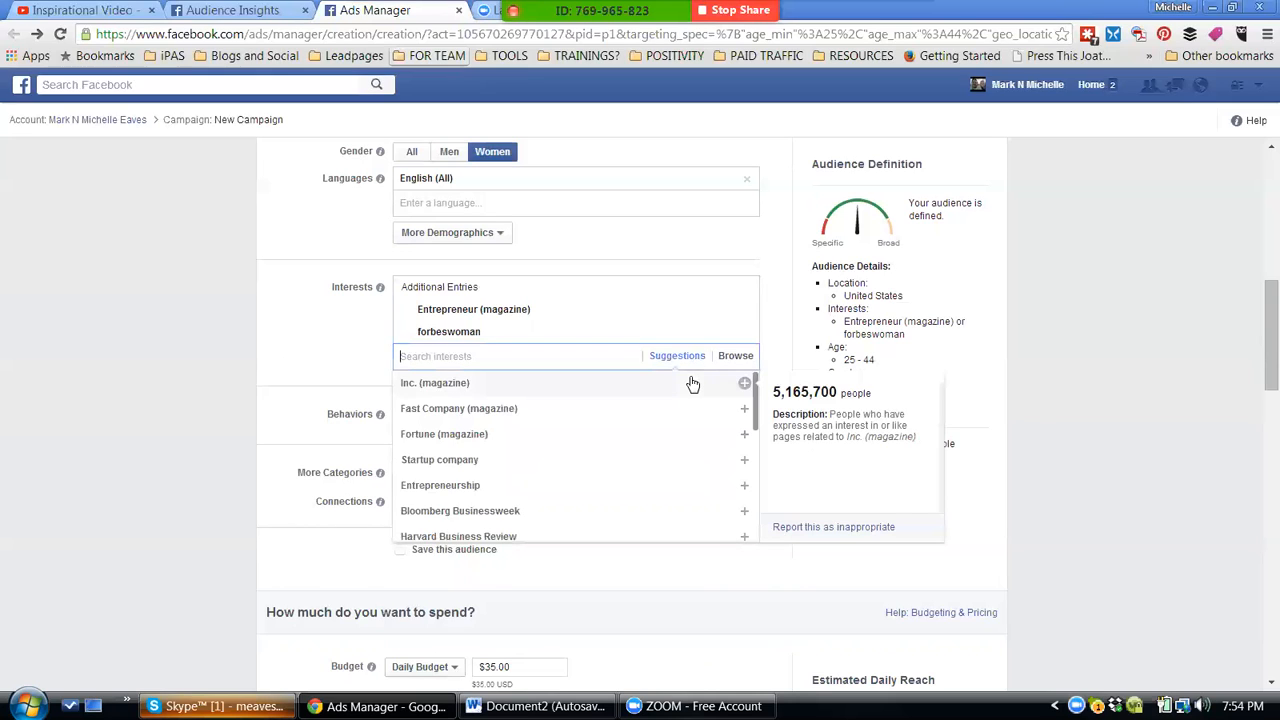
pyautogui.click(692, 384)
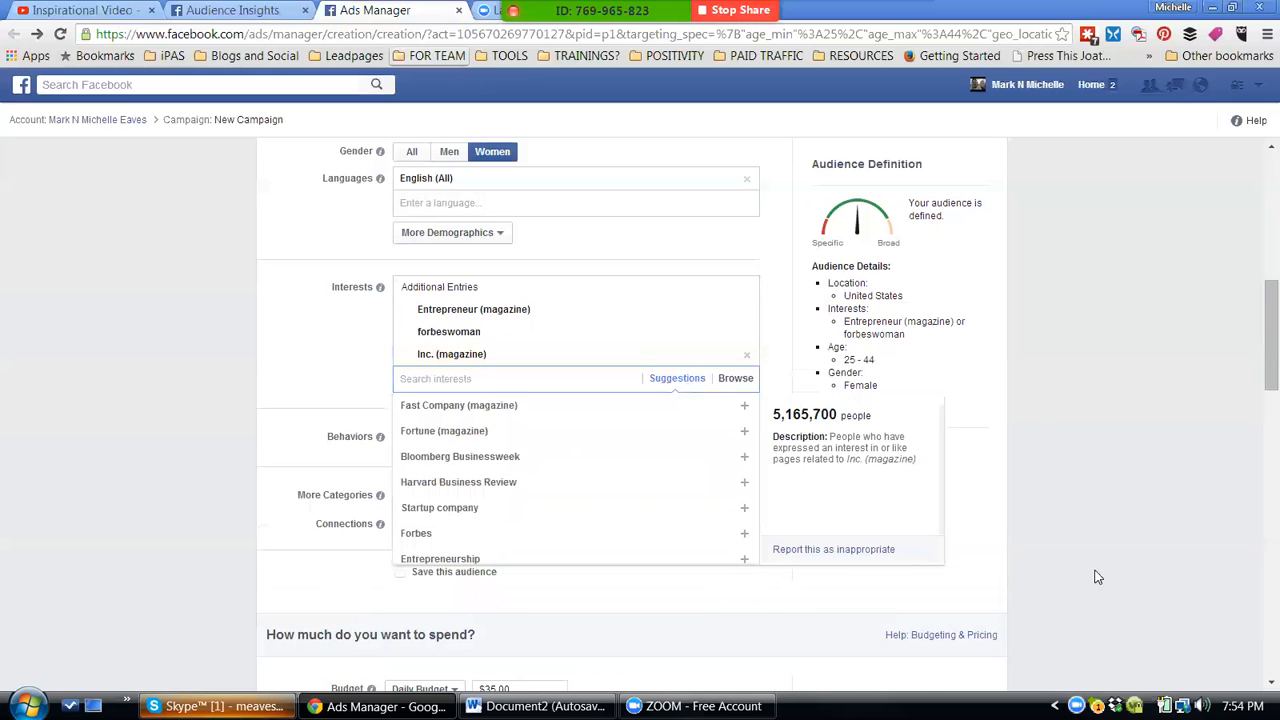
pyautogui.click(1158, 563)
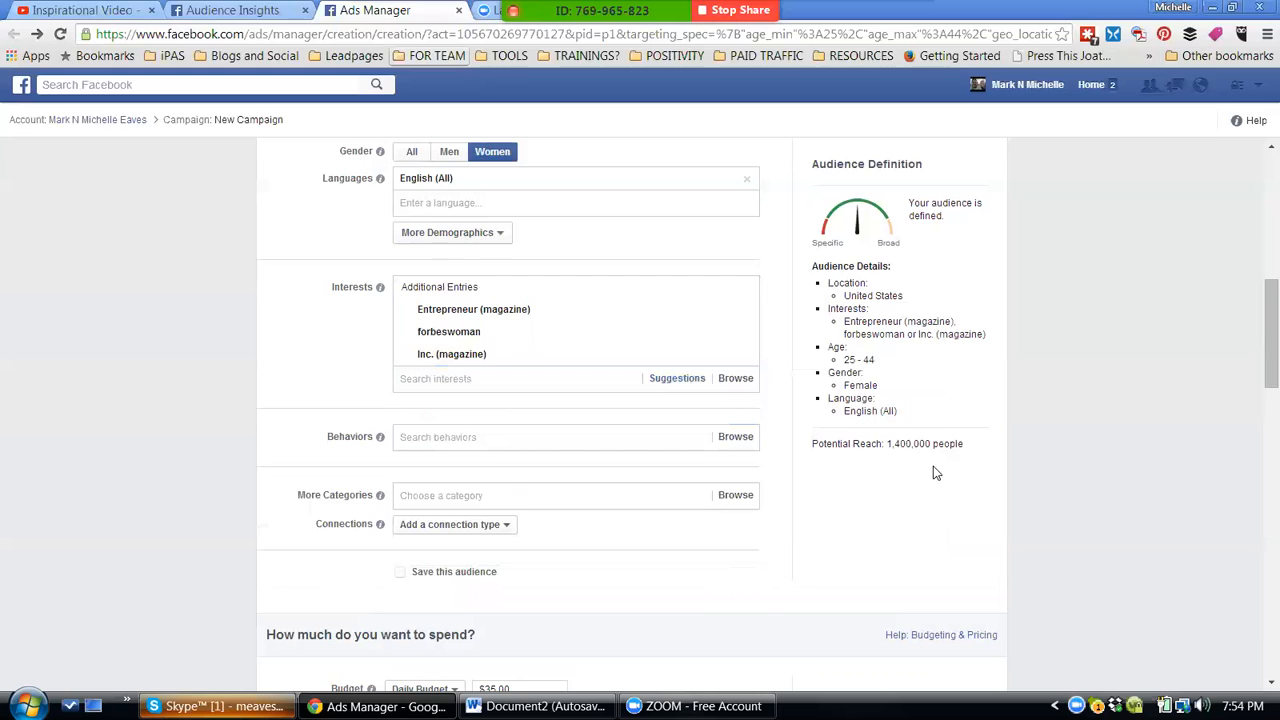
pyautogui.moveTo(748, 360)
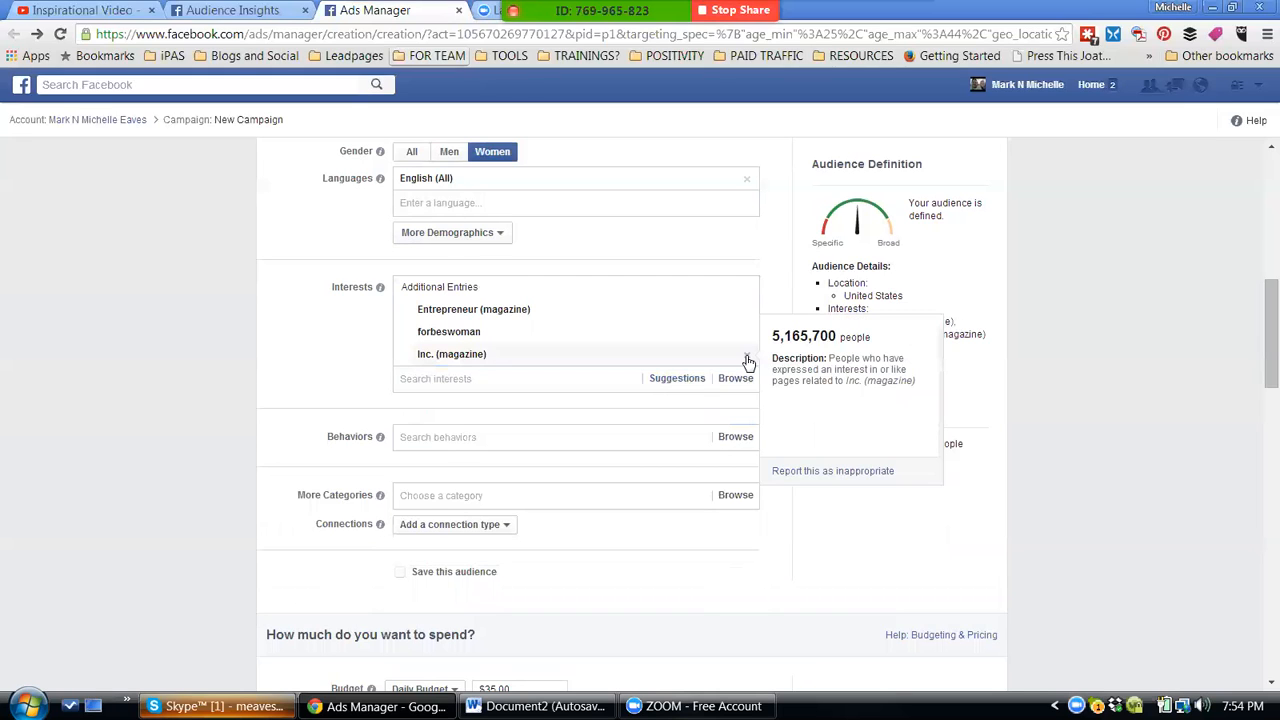
pyautogui.click(748, 360)
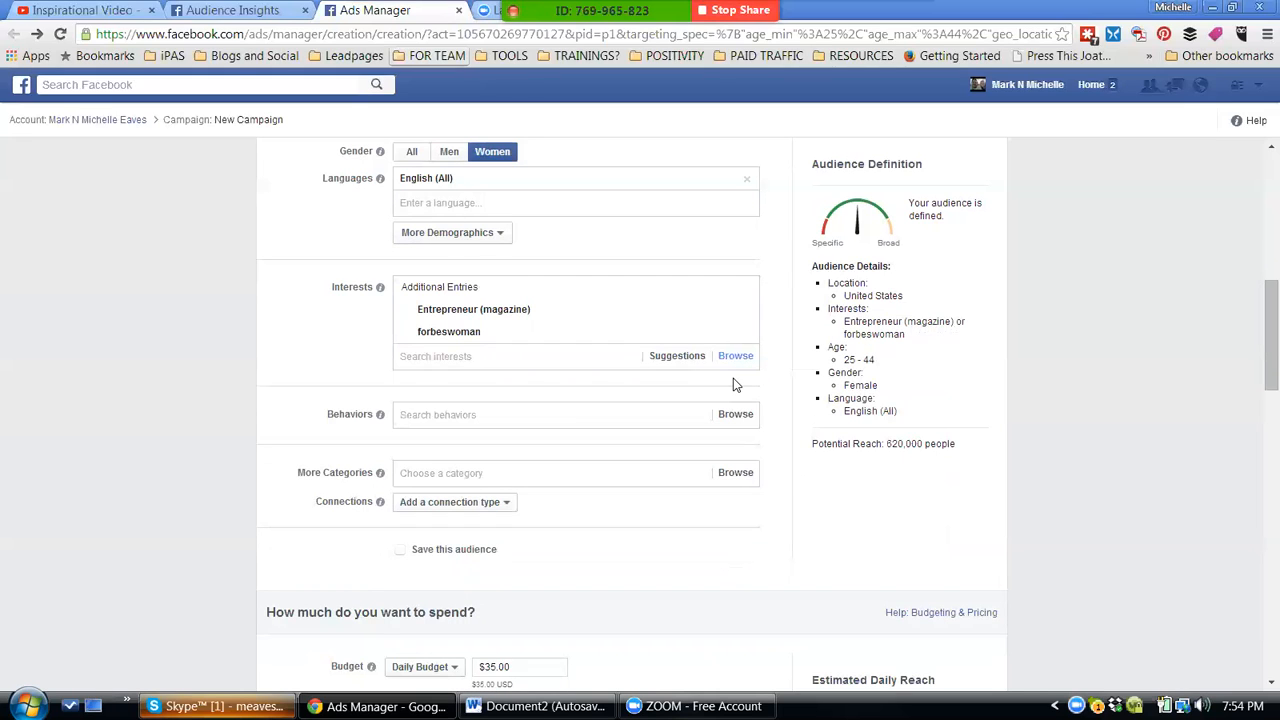
# - Browse the behavior targeting categories and look into the Financial group without choosing any
pyautogui.click(741, 420)
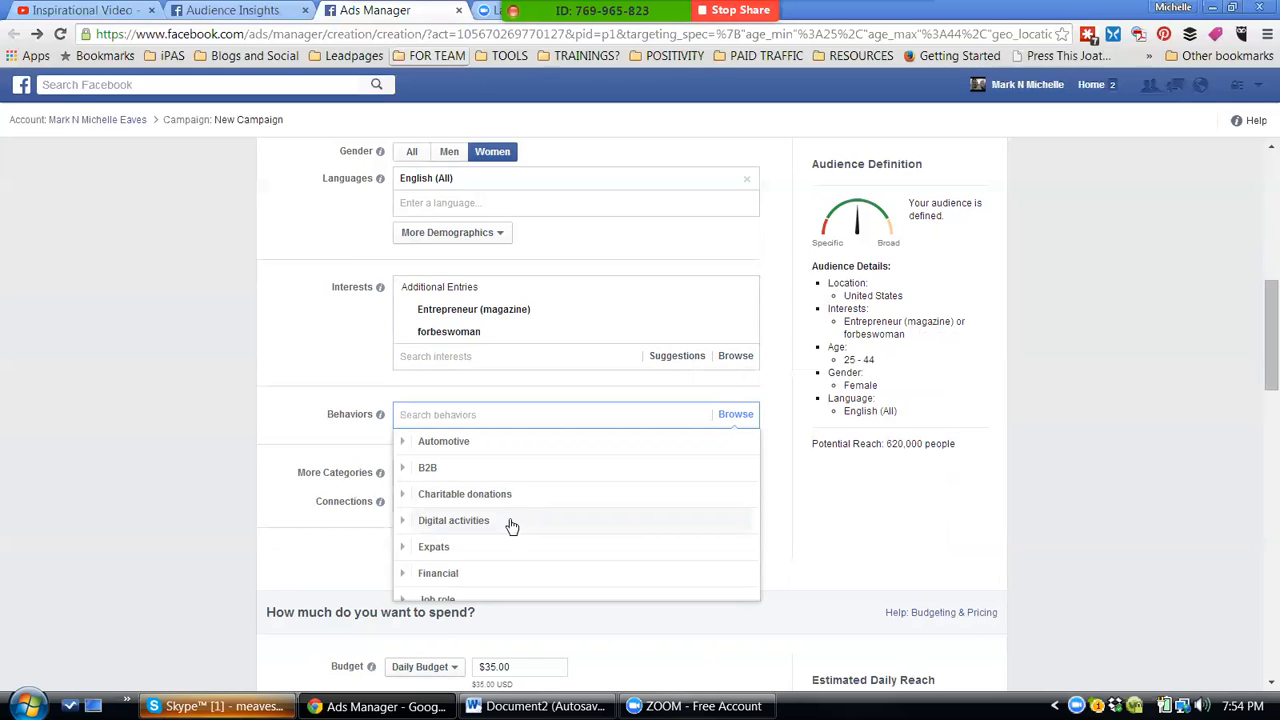
pyautogui.click(463, 578)
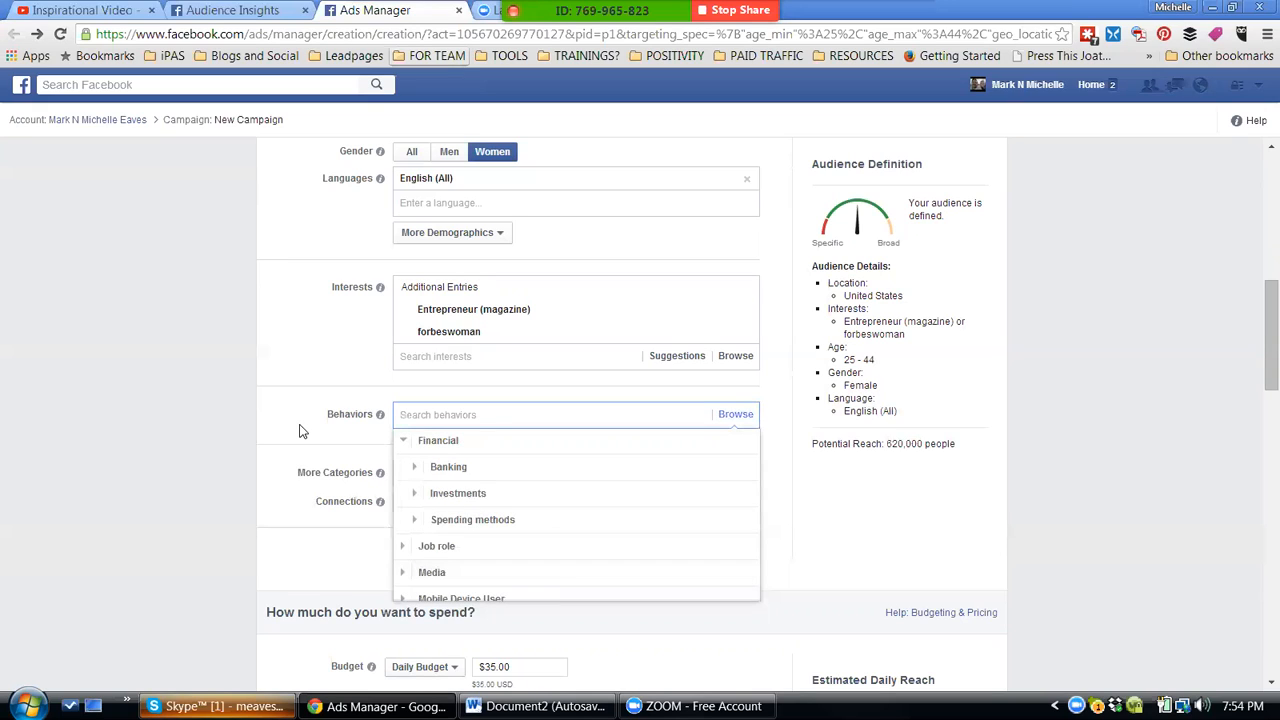
pyautogui.click(252, 429)
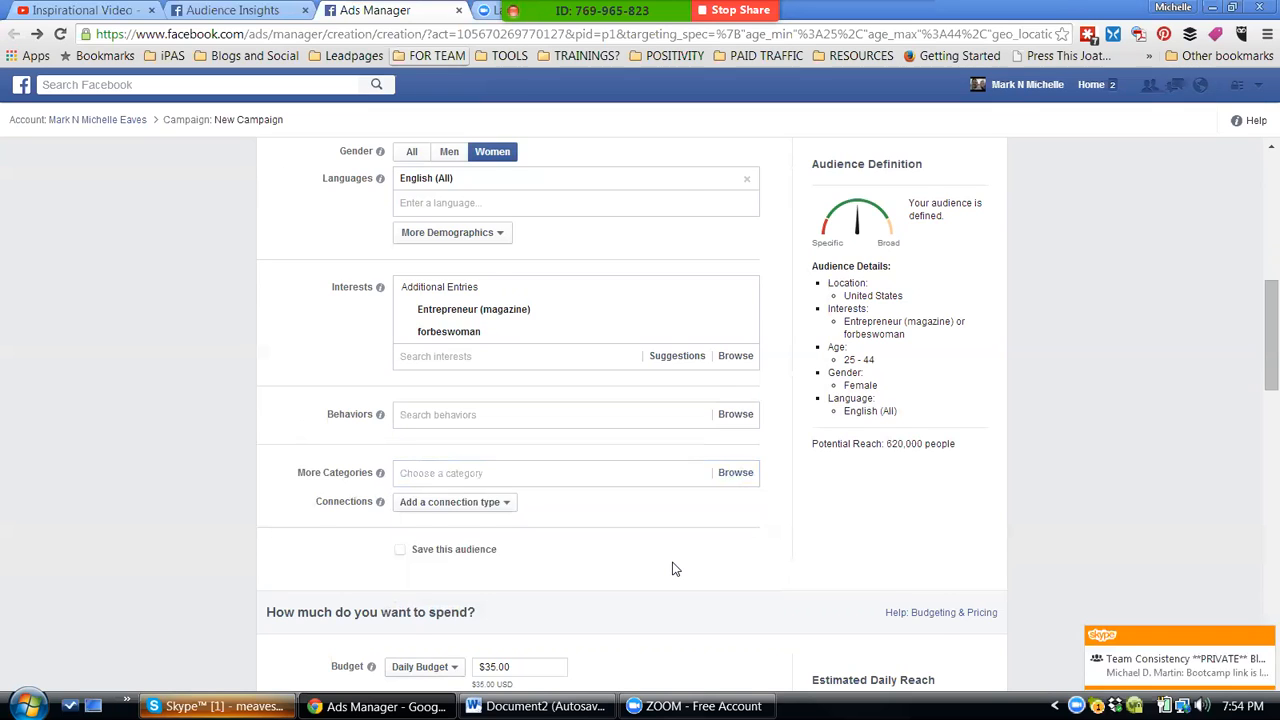
# - Rename the campaign as "w 25-44 entre and forbeswoman mag college grad own home"
pyautogui.scroll(3, 672, 569)
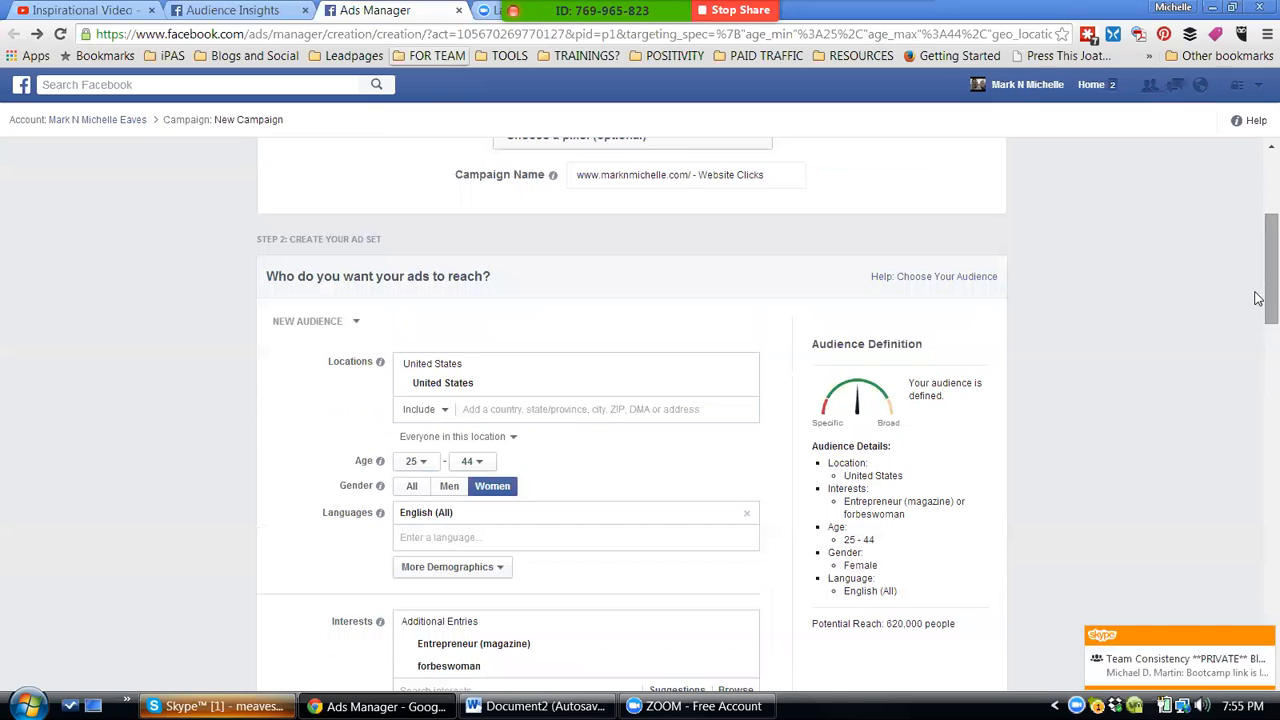
pyautogui.scroll(1, 966, 346)
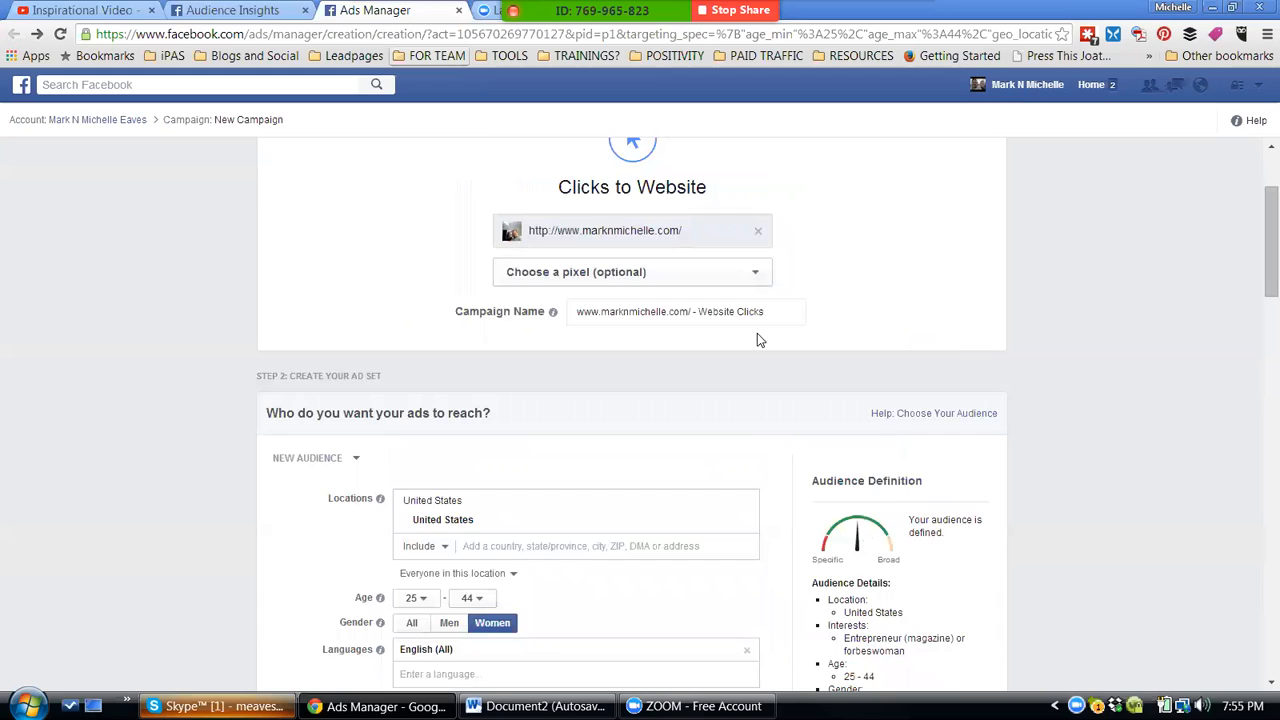
pyautogui.tripleClick(740, 312)
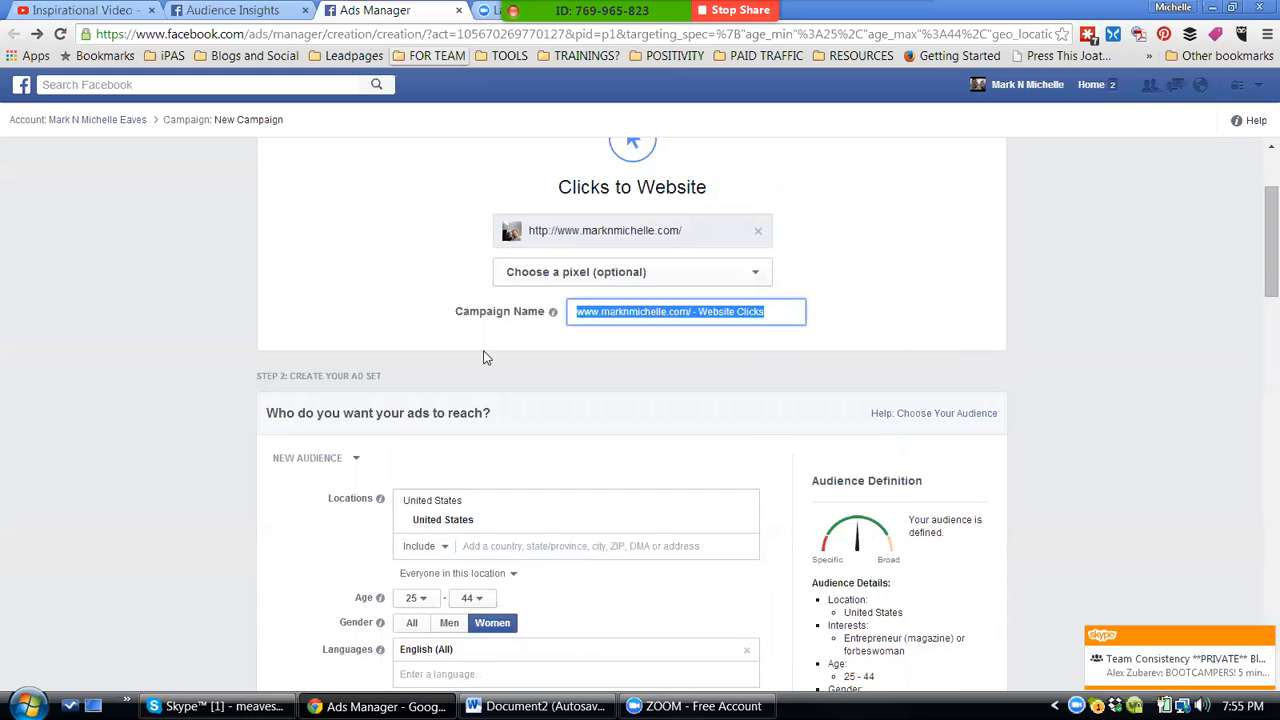
pyautogui.write('w')
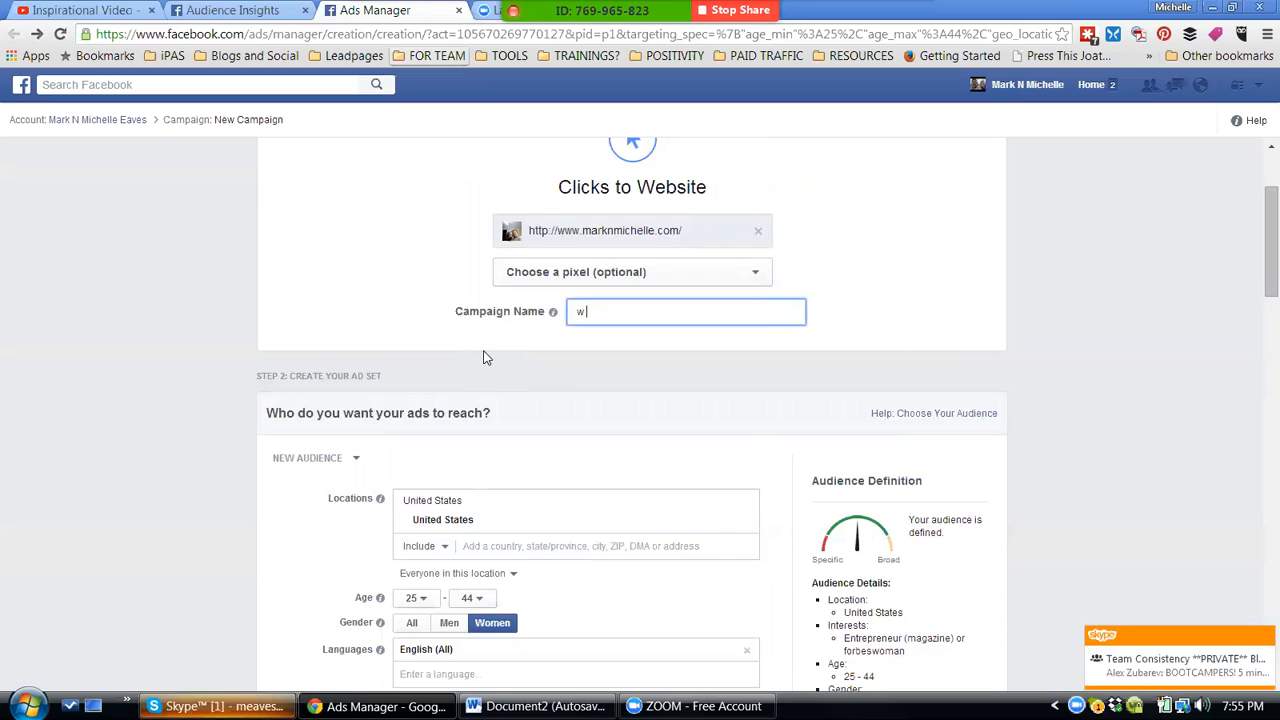
pyautogui.write(' 25-44 entre')
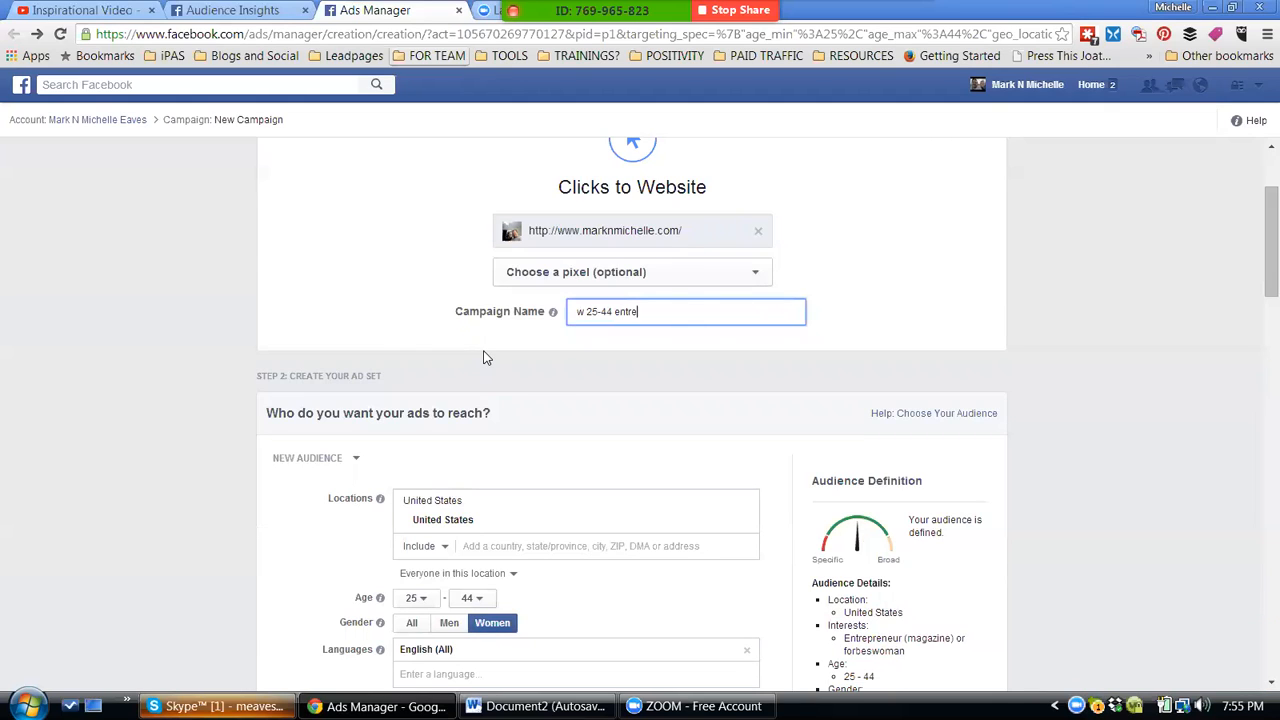
pyautogui.write(' and forbeswoman mag')
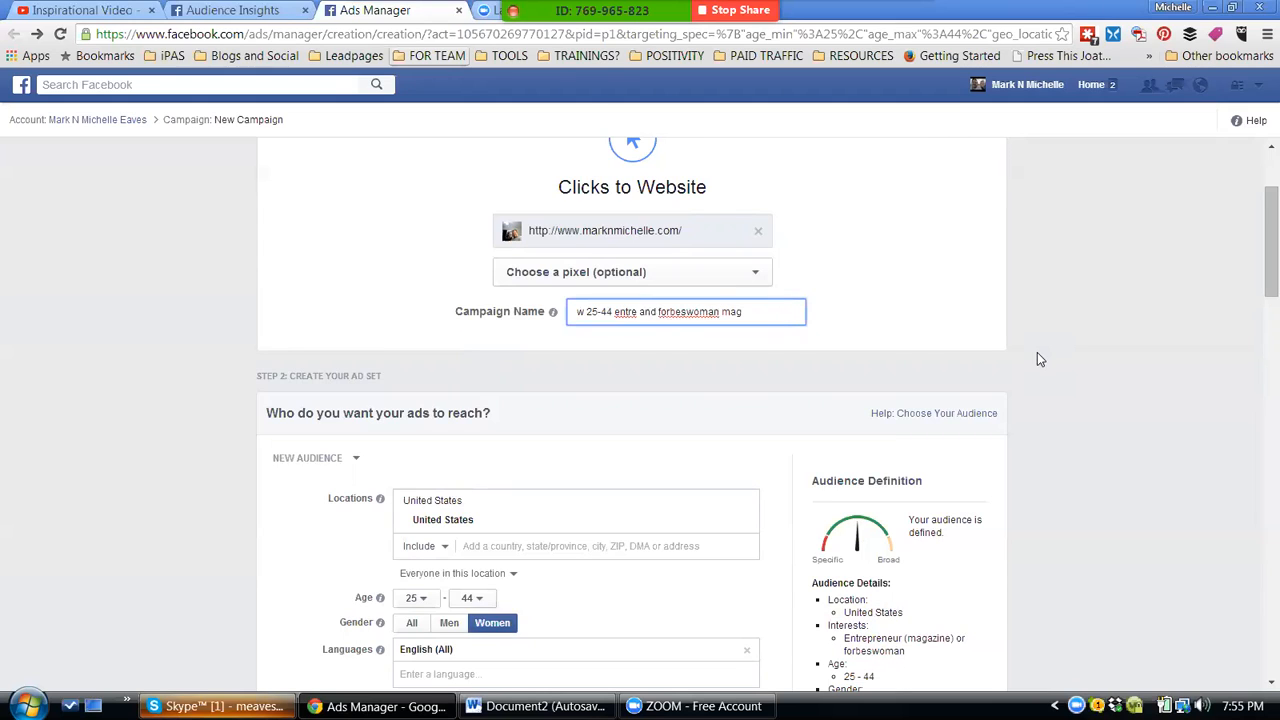
pyautogui.write(' college grad')
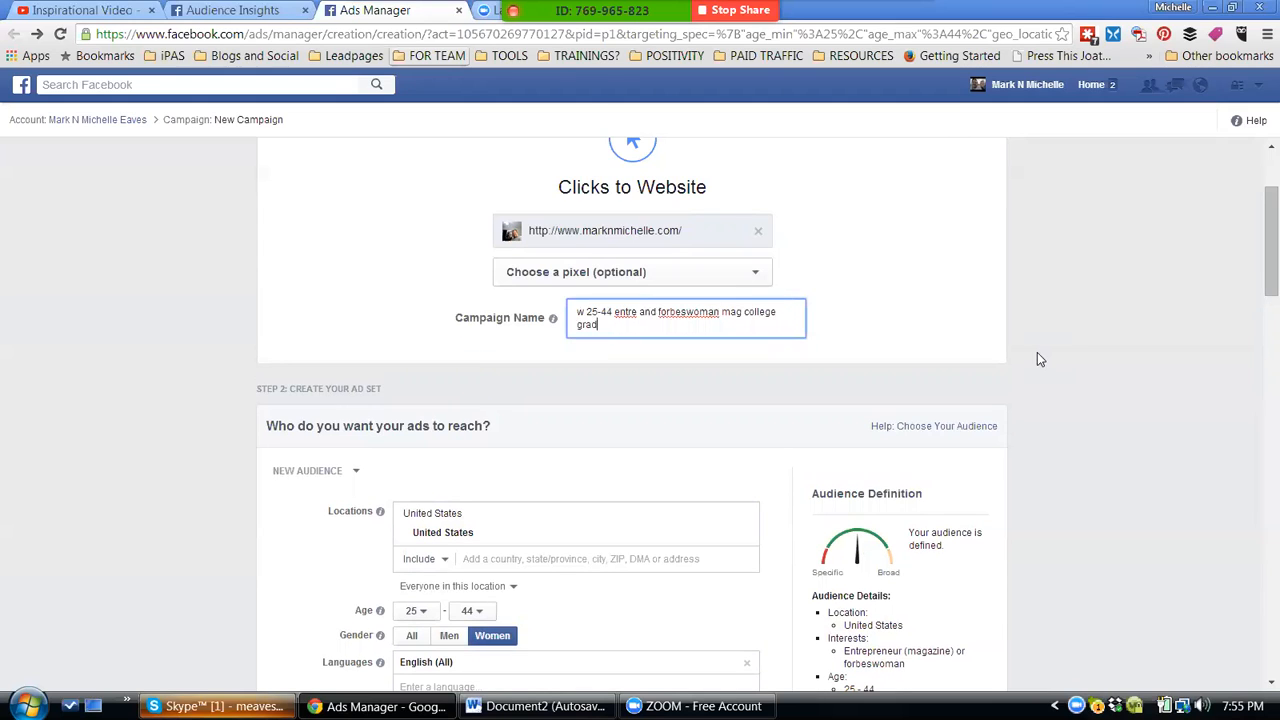
pyautogui.write(' own home')
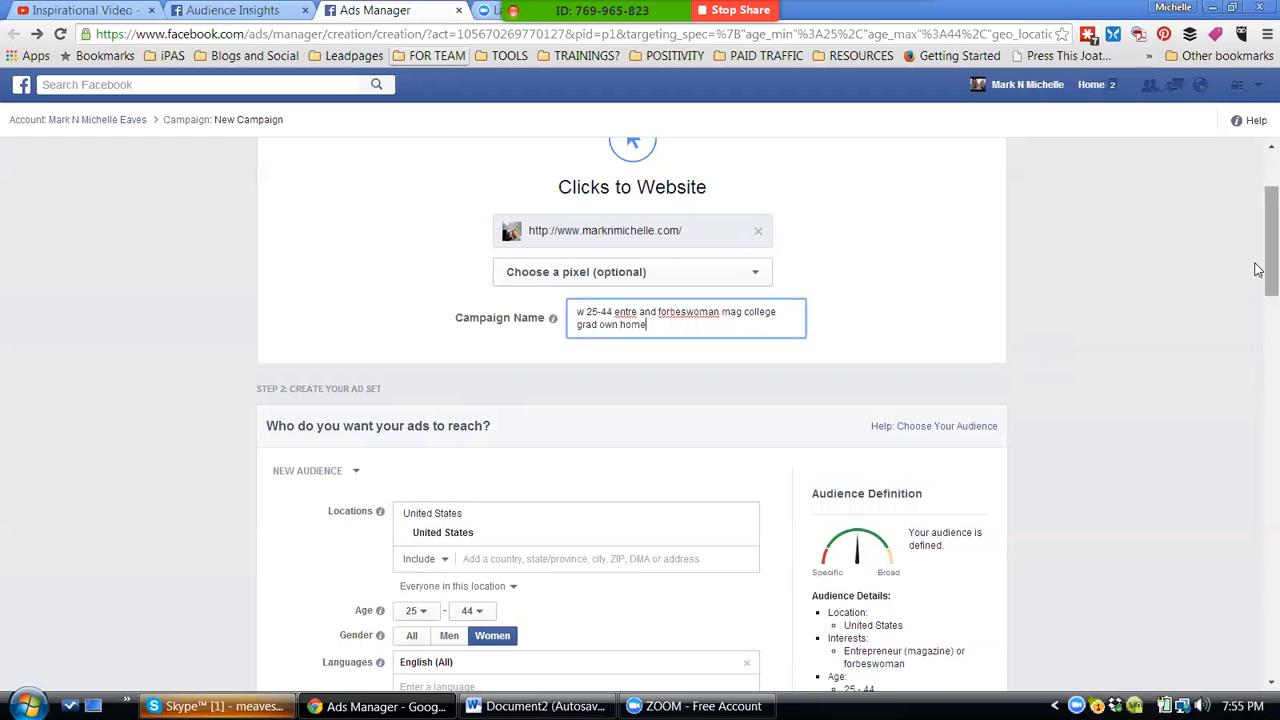
# - Keep the ad set on a daily budget and set the amount to $5.00
pyautogui.moveTo(1258, 270); pyautogui.dragTo(1258, 431)
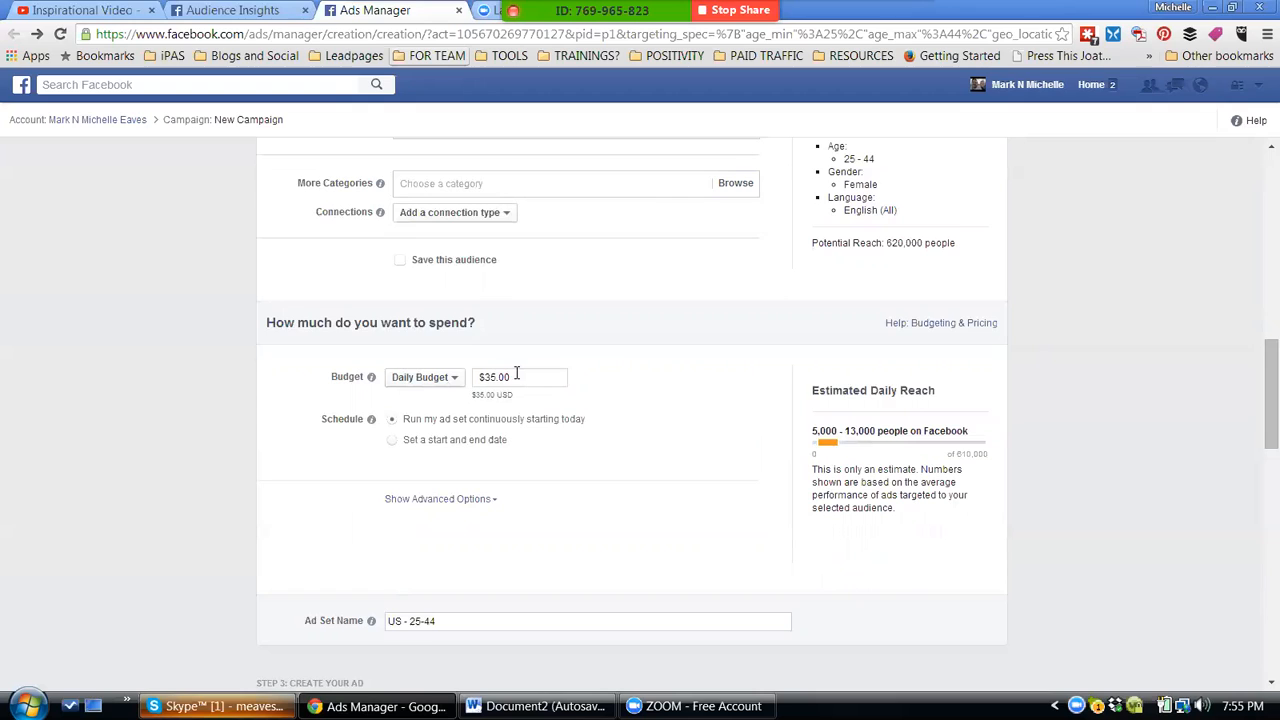
pyautogui.click(450, 380)
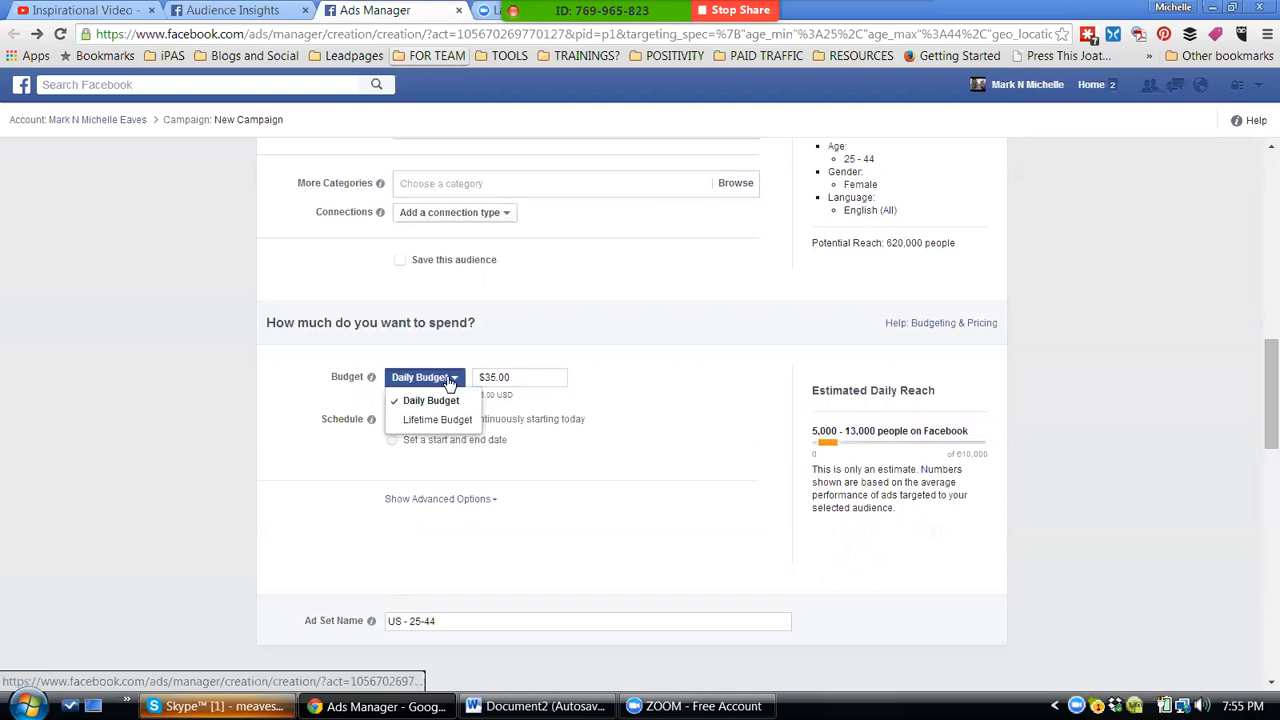
pyautogui.click(515, 378)
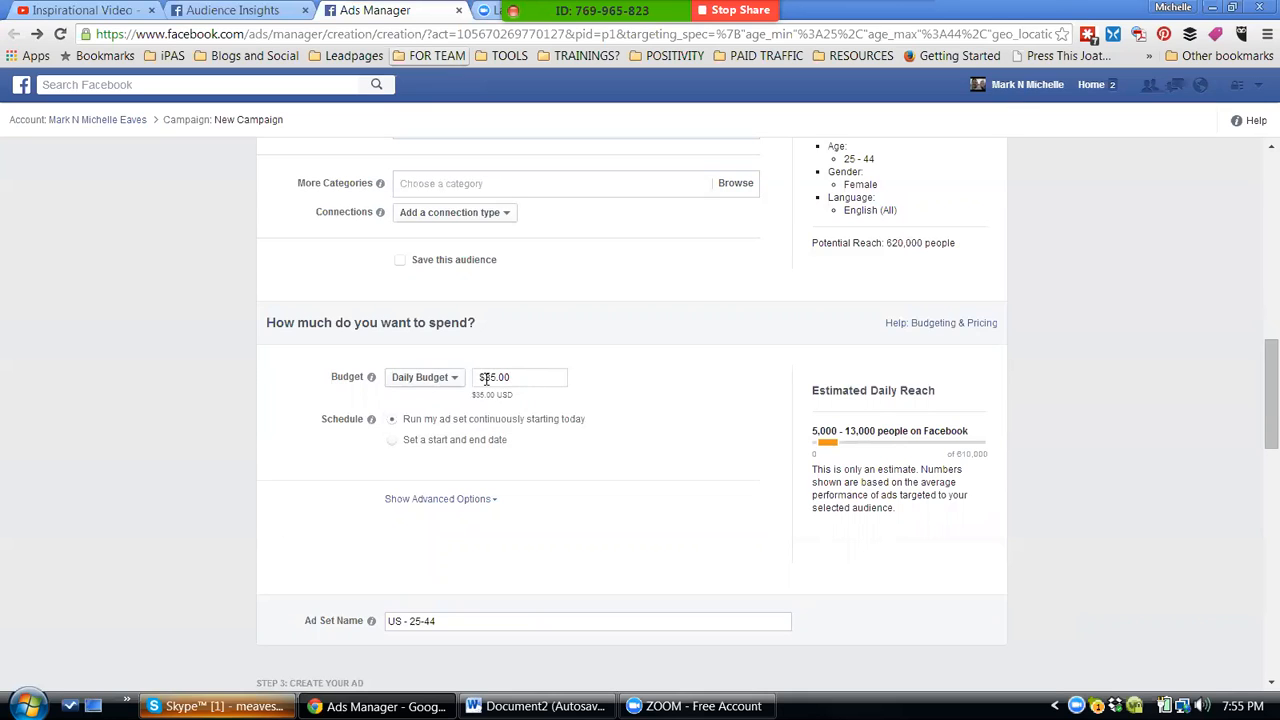
pyautogui.press('BackSpace')
pyautogui.press('BackSpace')
pyautogui.click(665, 405)
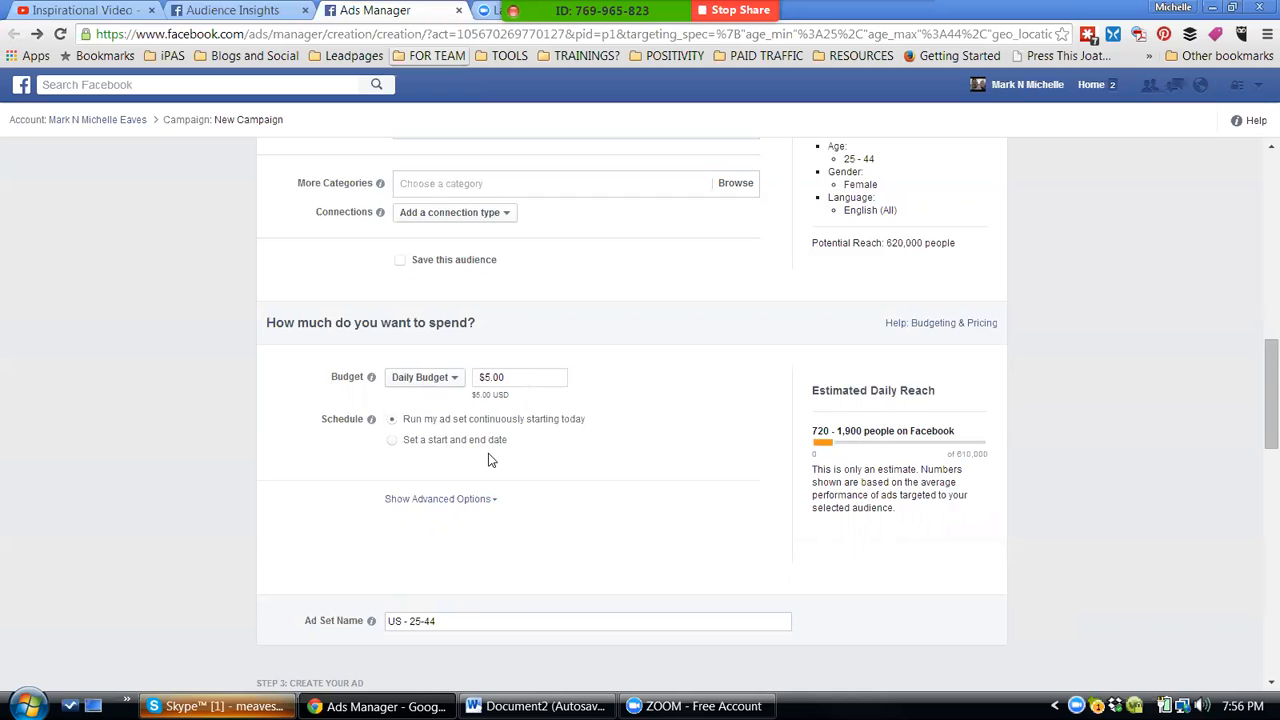
# - Expand the ad set's advanced budget options to view the optimization, pricing and ad scheduling settings
pyautogui.click(474, 499)
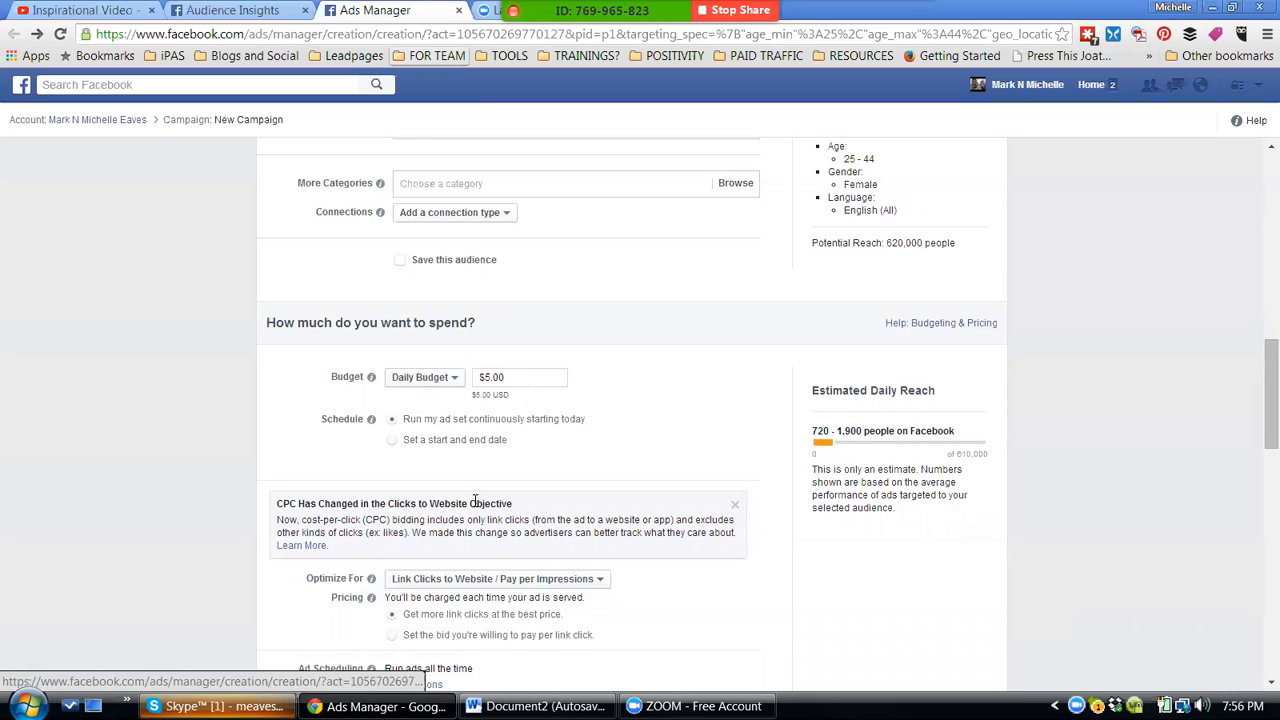
pyautogui.scroll(-3, 1258, 426)
pyautogui.scroll(3, 1258, 400)
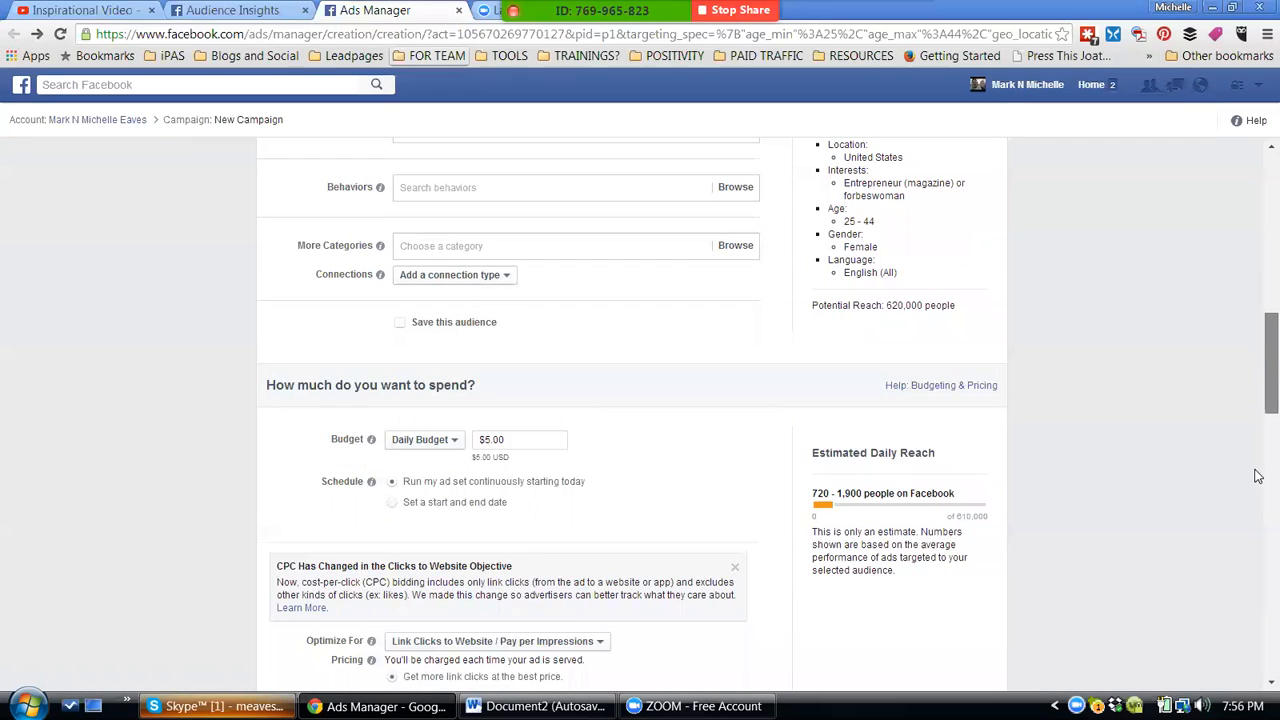
# - Examine the ad creation section's format, Page connection, text, images, links and placements, and look back over the campaign and audience settings
pyautogui.scroll(-6, 1258, 476)
pyautogui.scroll(-1, 1258, 476)
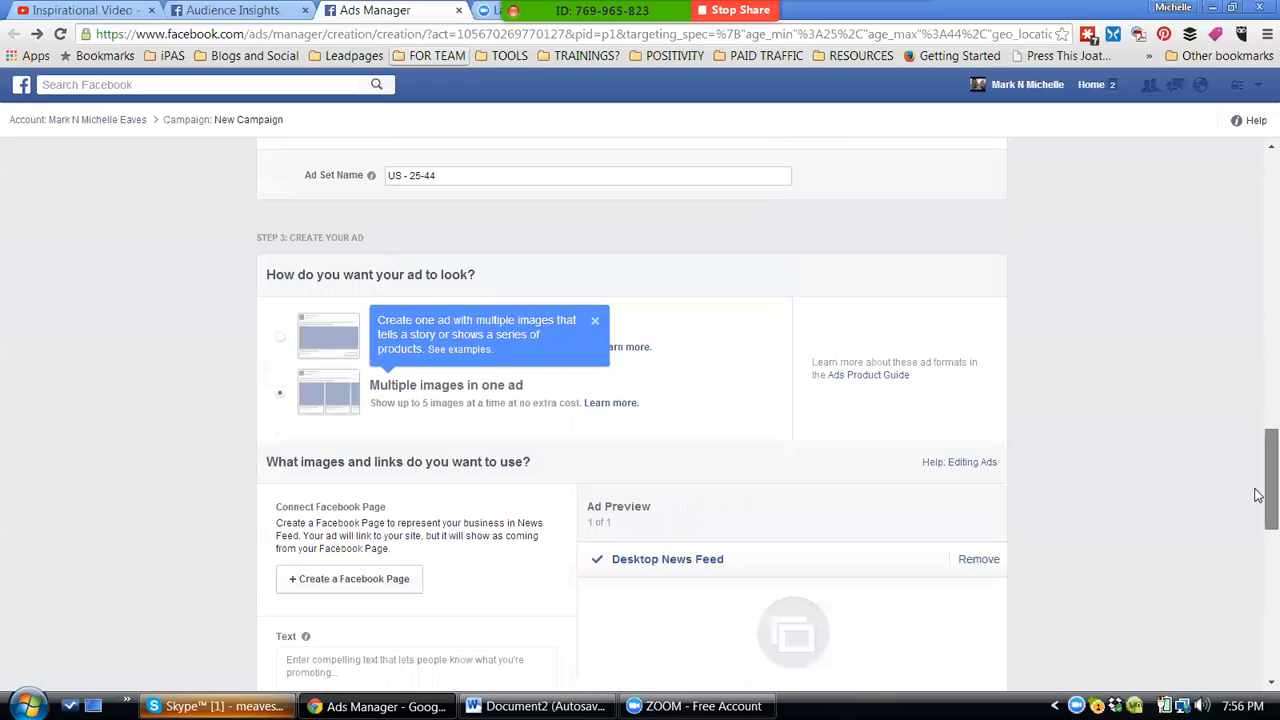
pyautogui.scroll(-1, 1258, 495)
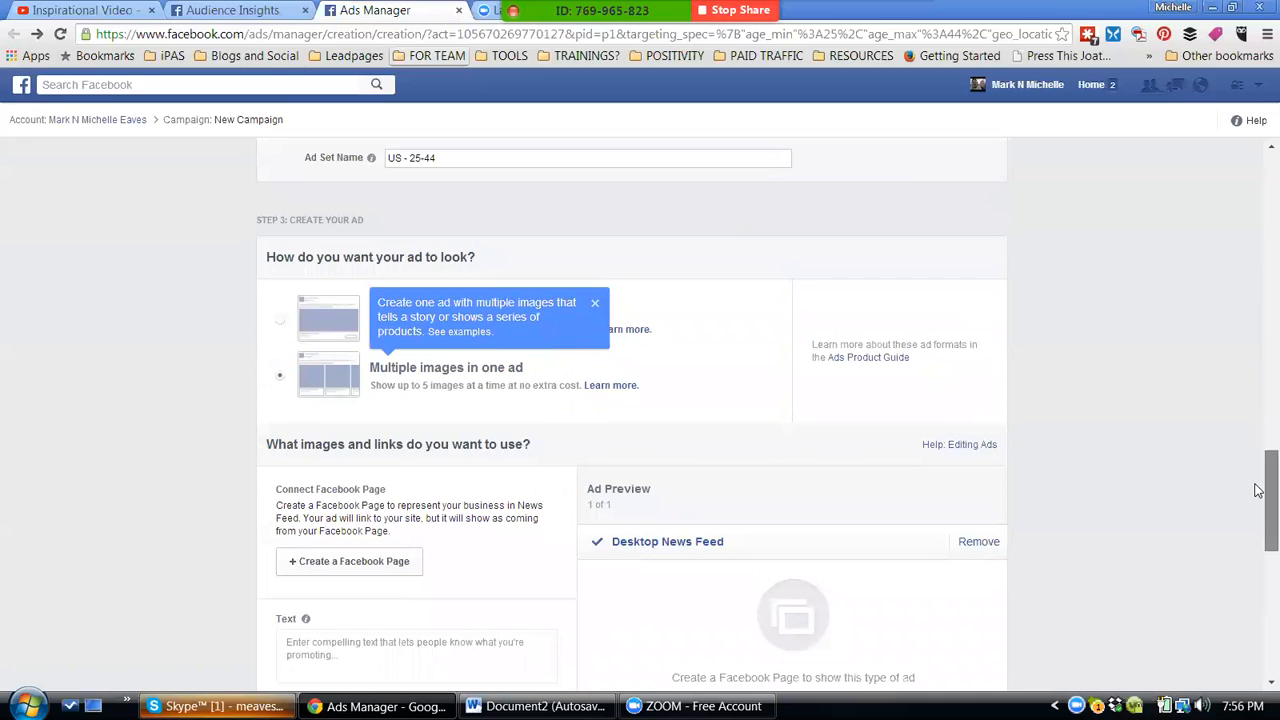
pyautogui.scroll(-1, 1258, 490)
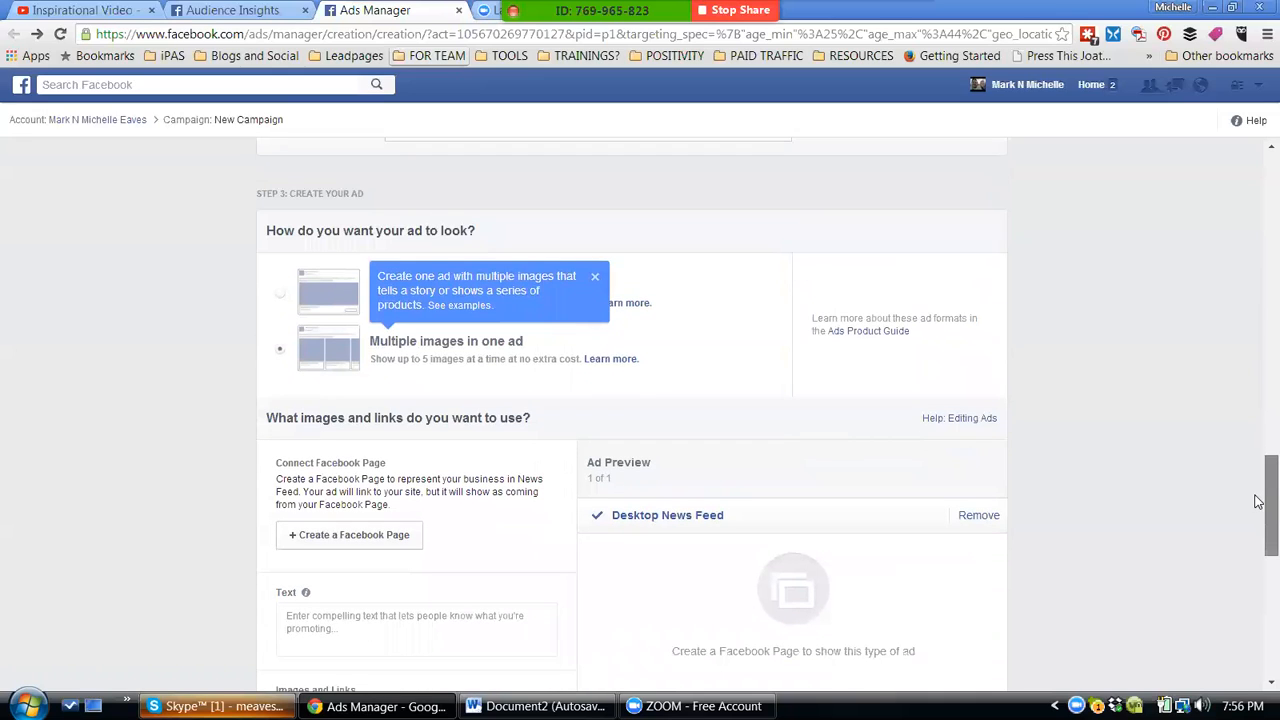
pyautogui.scroll(-1, 1258, 505)
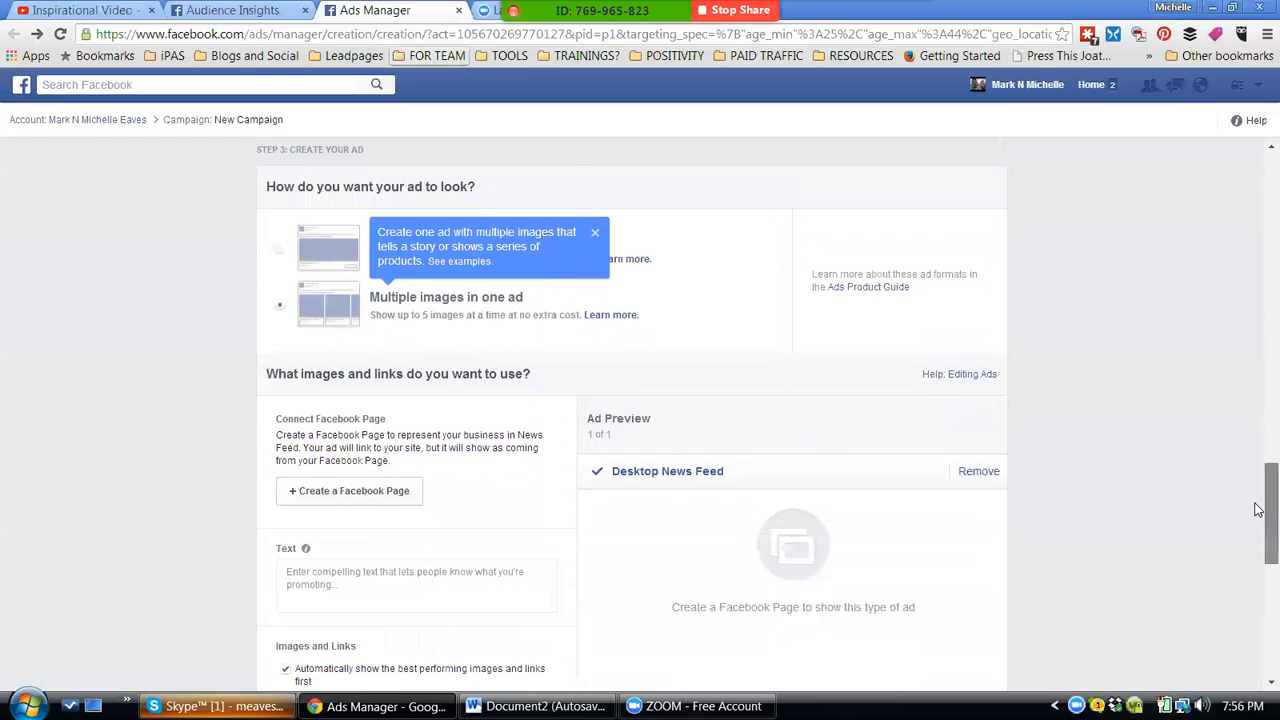
pyautogui.scroll(-2, 1258, 510)
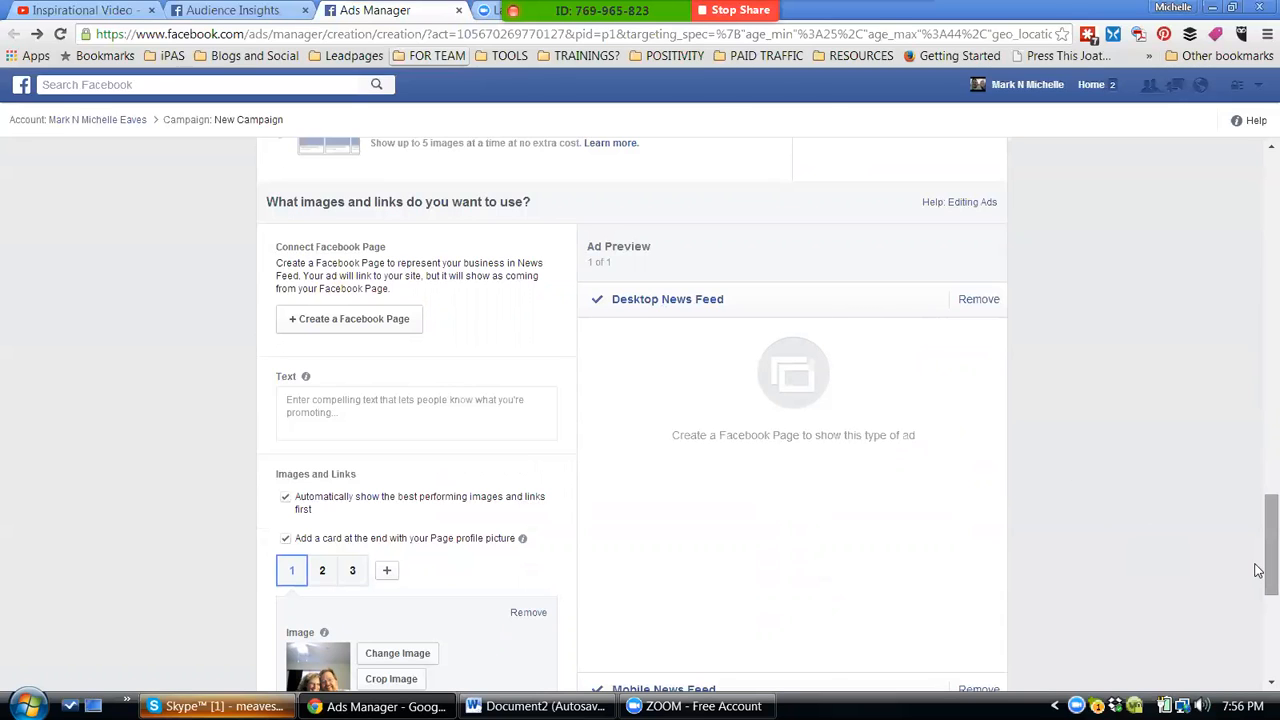
pyautogui.moveTo(1258, 570); pyautogui.dragTo(1258, 641)
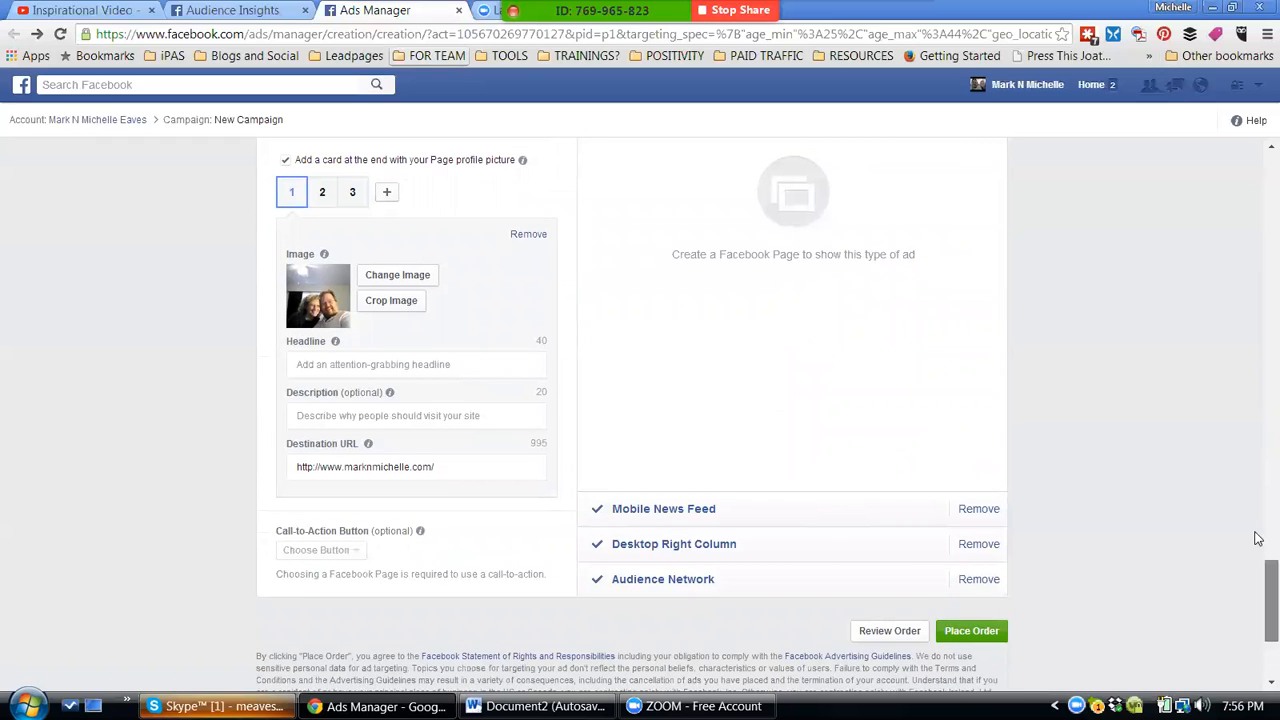
pyautogui.scroll(3, 1258, 532)
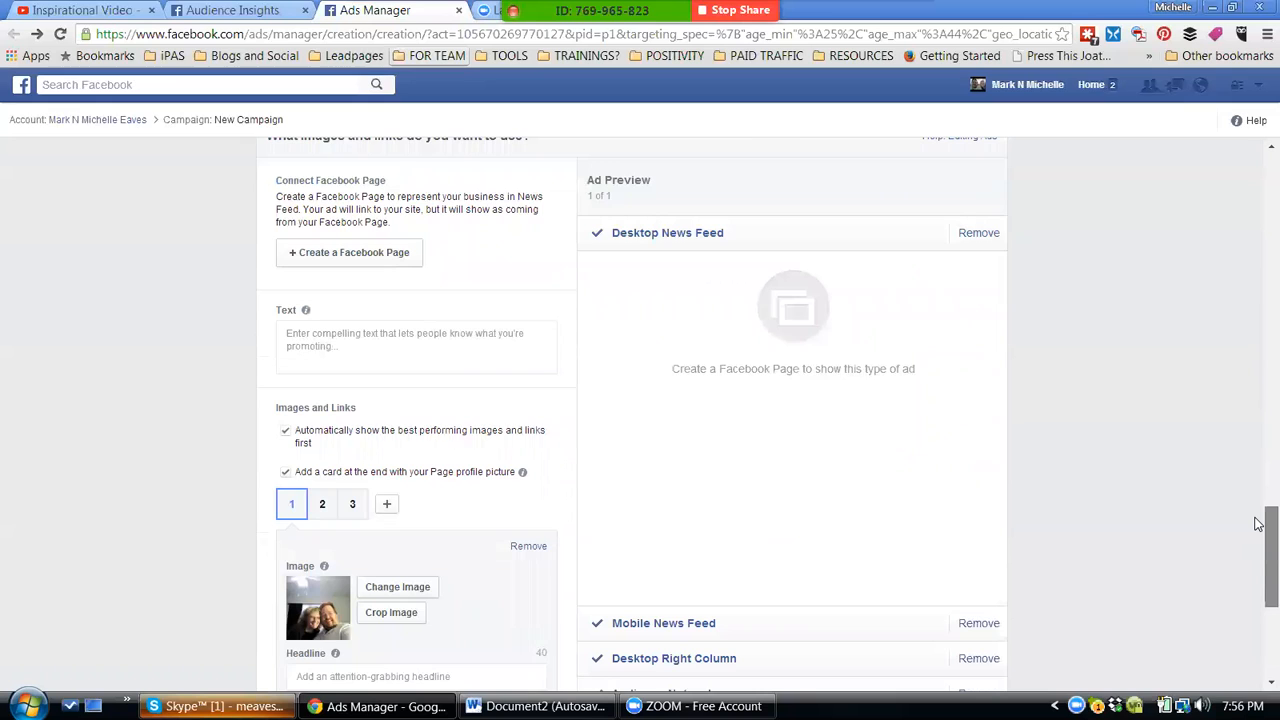
pyautogui.scroll(-4, 1258, 524)
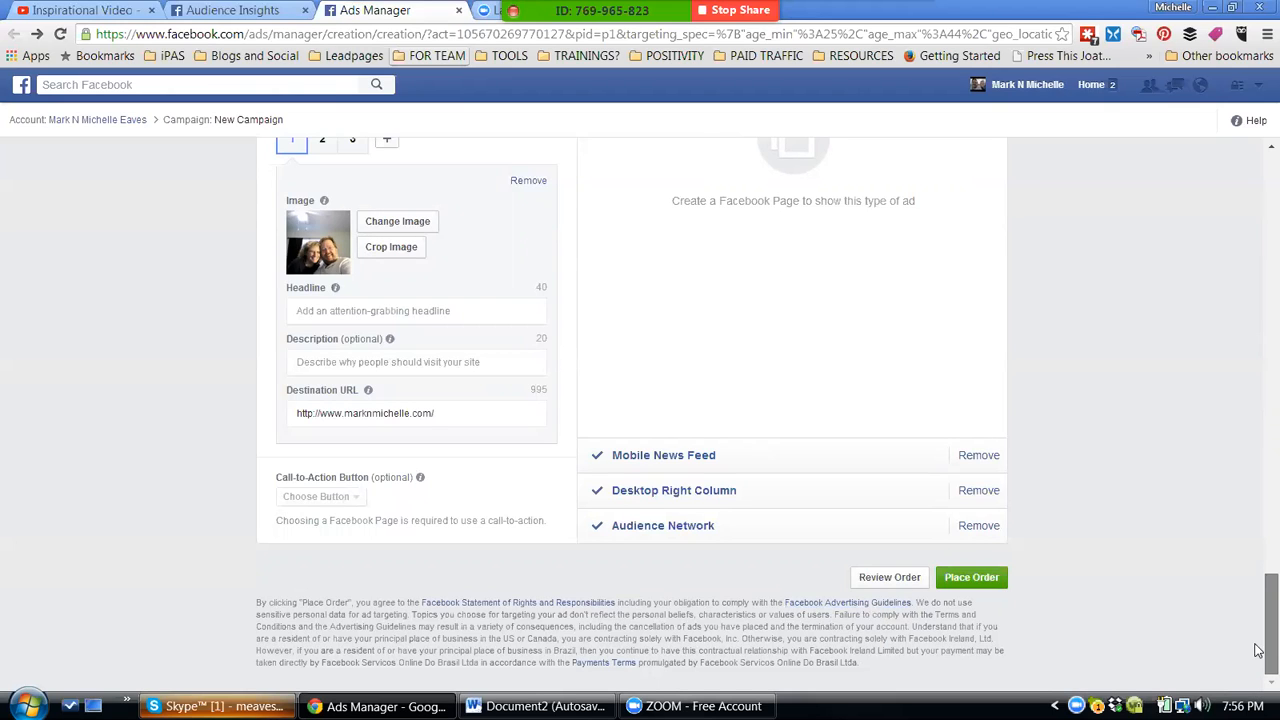
pyautogui.moveTo(1258, 651); pyautogui.dragTo(1258, 225)
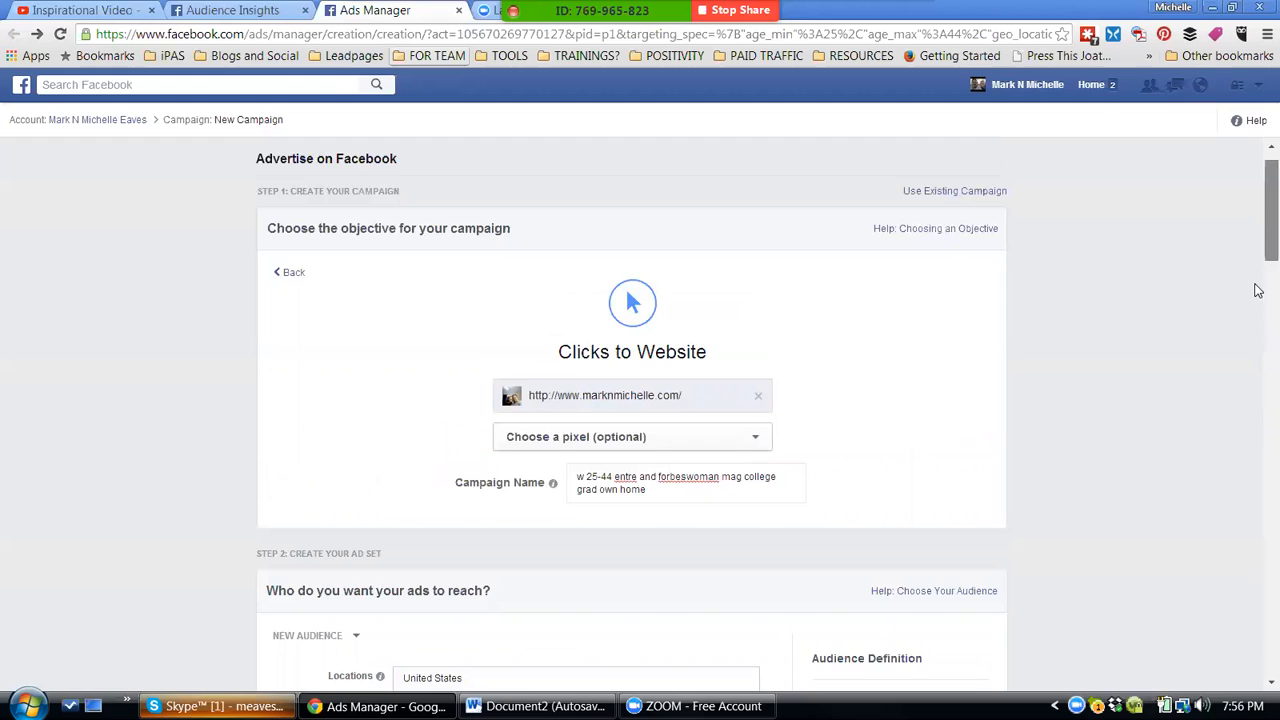
pyautogui.scroll(-5, 1258, 290)
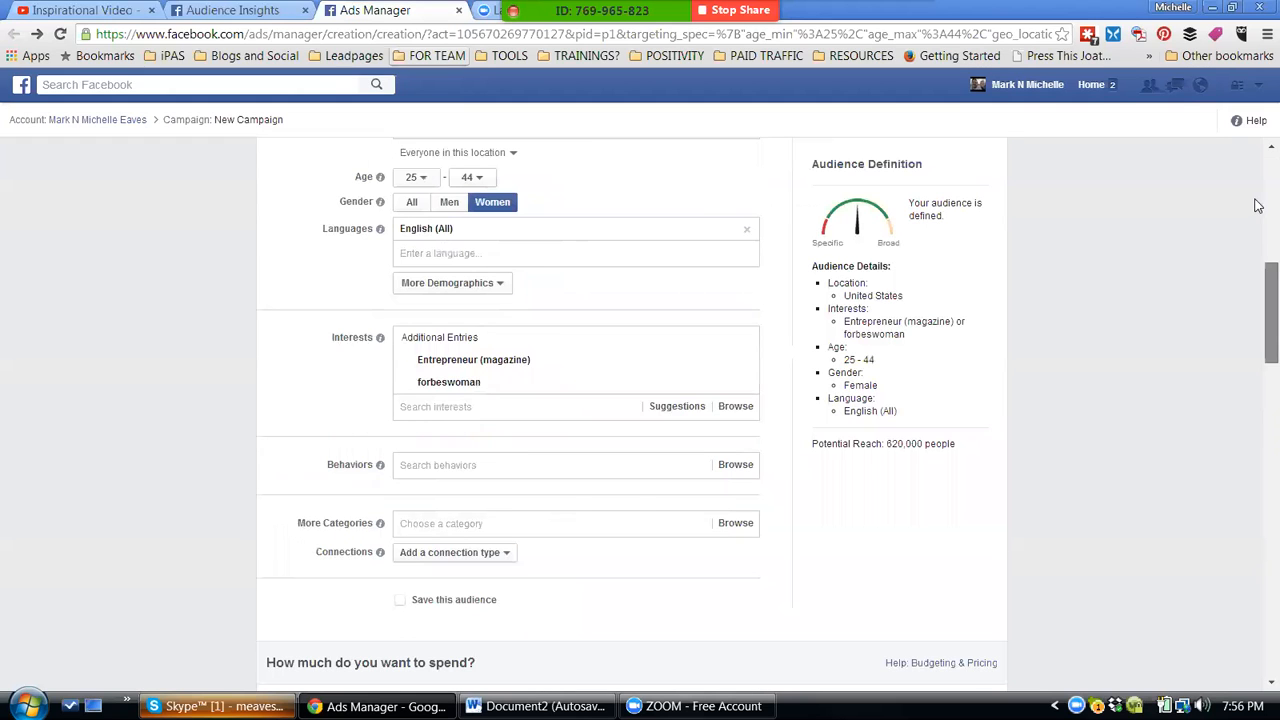
pyautogui.scroll(5, 1258, 205)
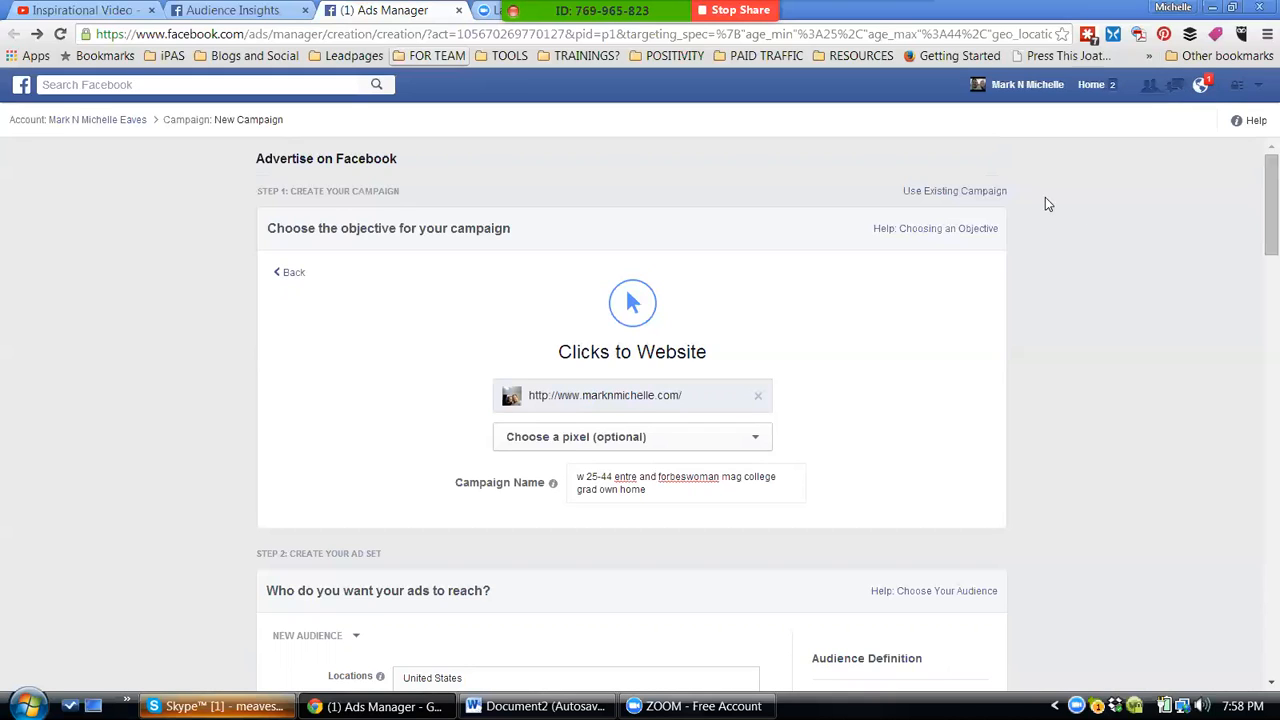
# - Look into using an existing campaign for the ad and cancel the campaign change
pyautogui.click(984, 190)
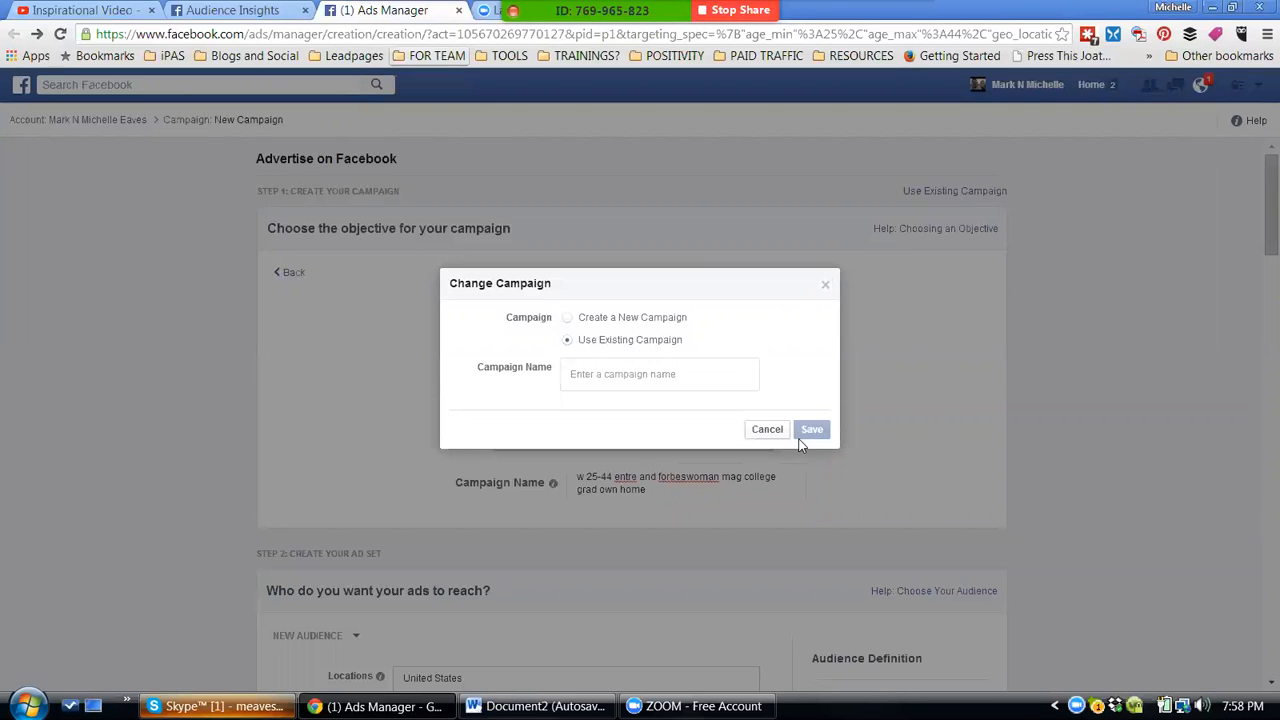
pyautogui.click(767, 432)
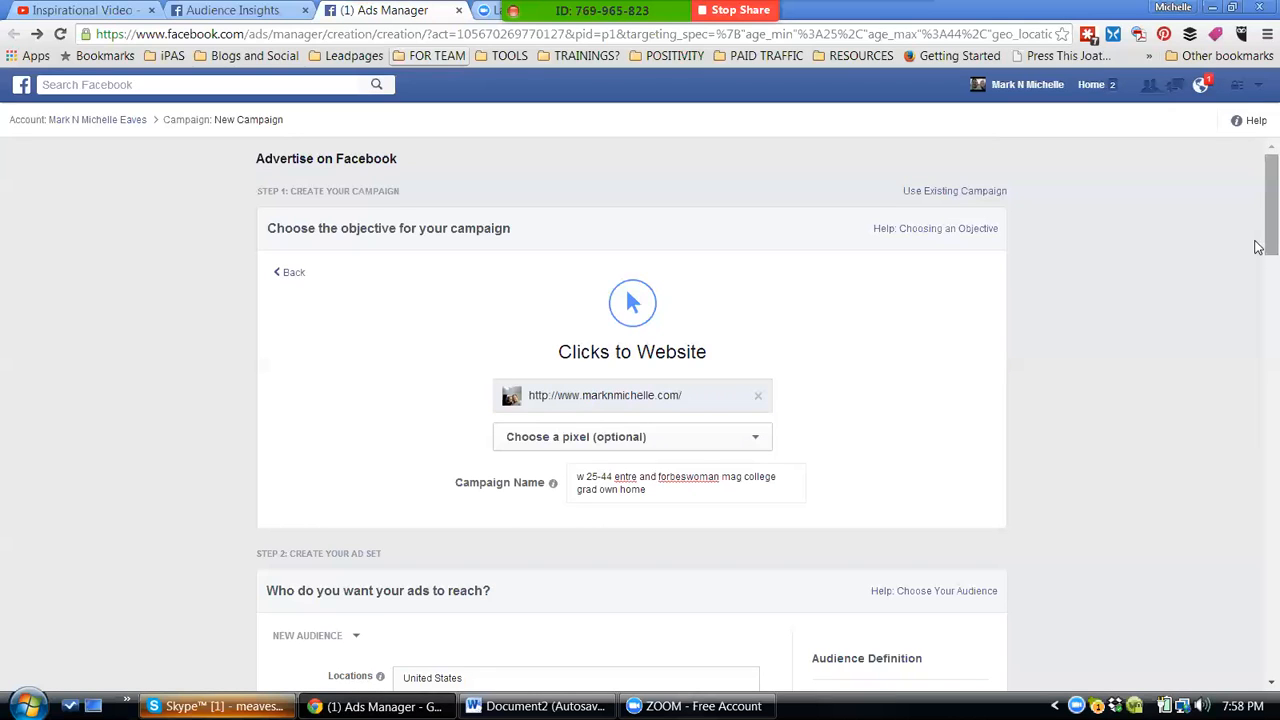
pyautogui.scroll(-3, 1258, 300)
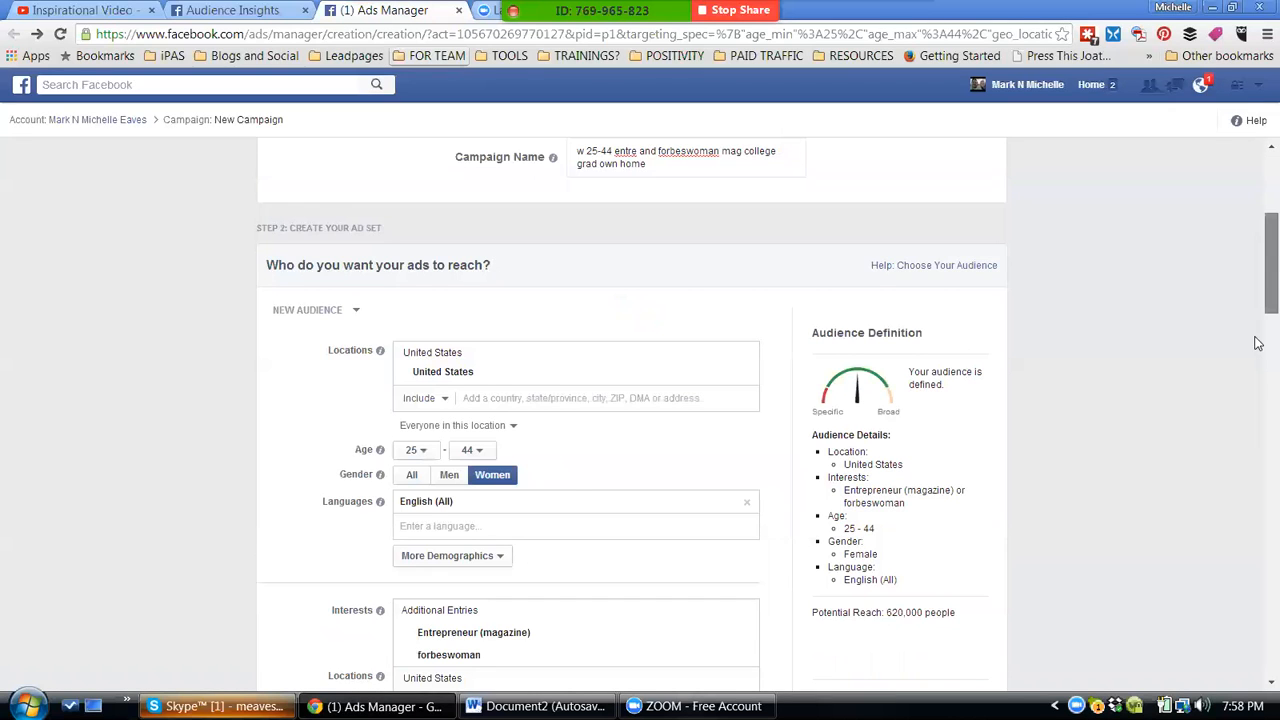
pyautogui.scroll(3, 1258, 343)
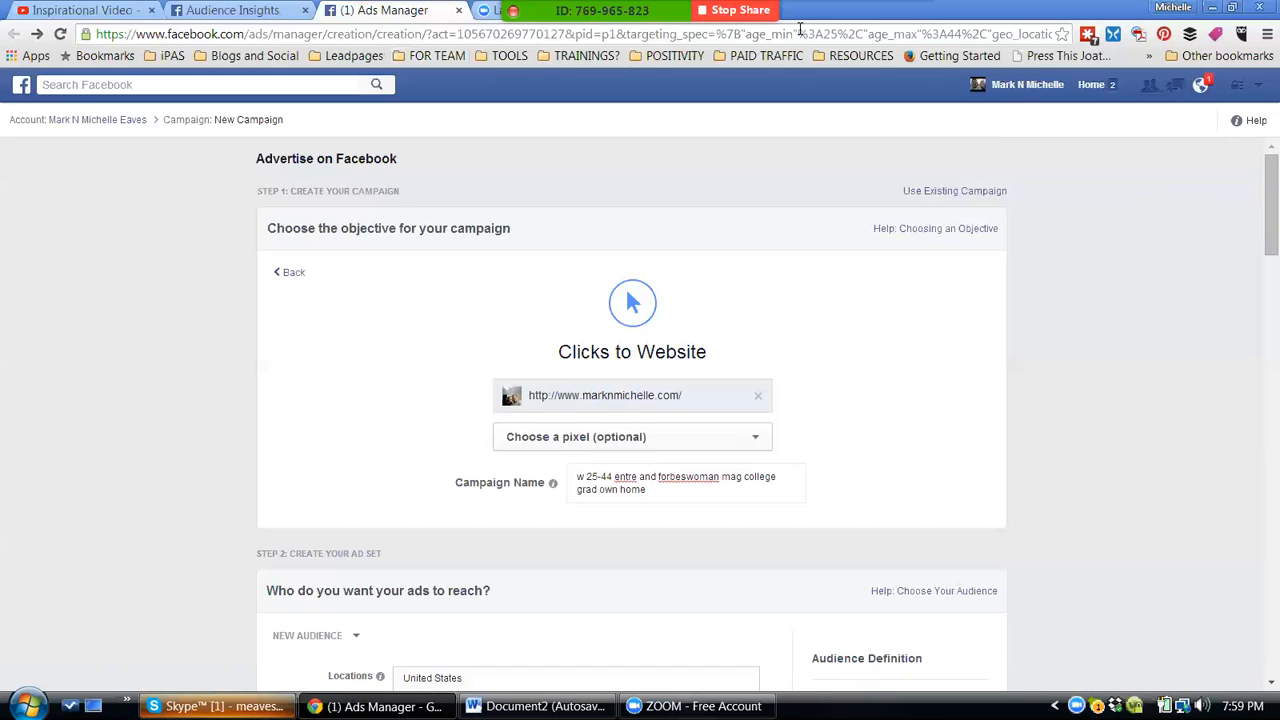
pyautogui.click(737, 10)
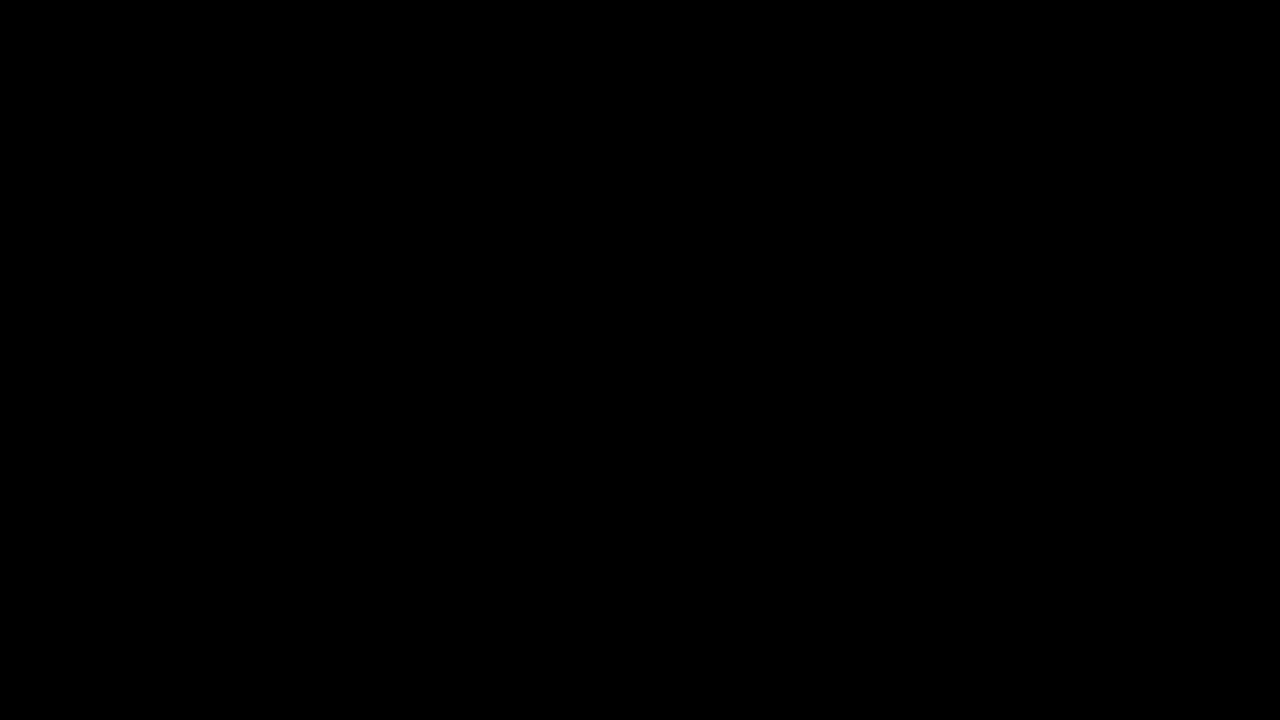